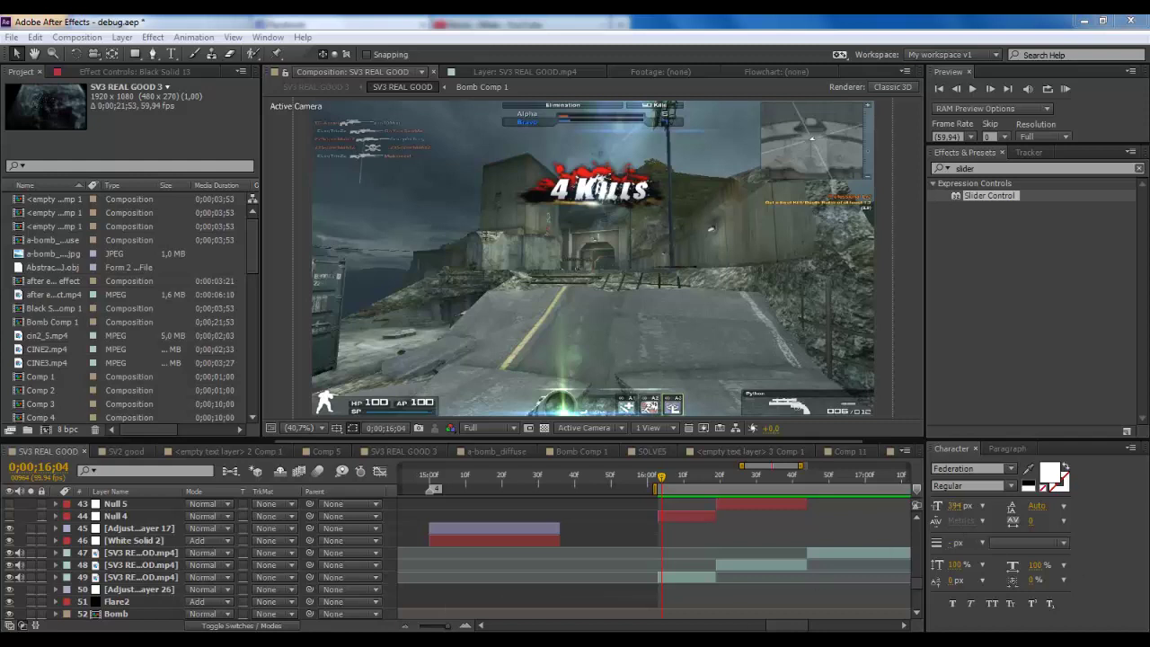
- Review the finished muzzle flare effect around 0;00;16;04 to 0;00;16;25 by scrubbing and previewing the SV3 REAL GOOD composition
drag(445, 629, 447, 626)
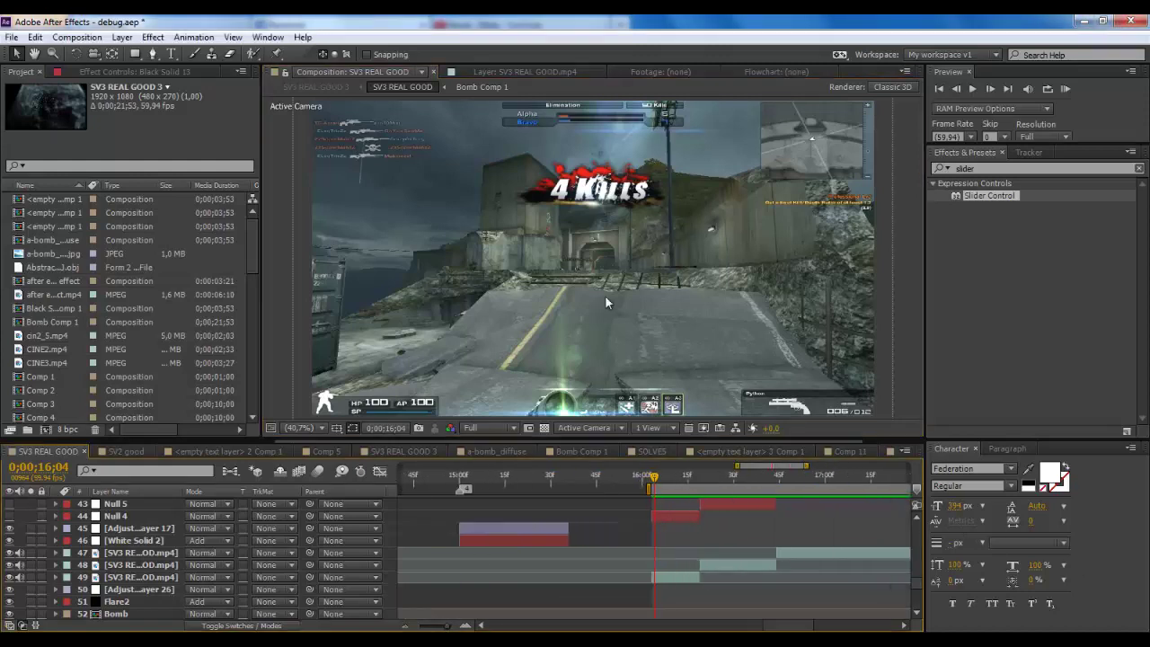
drag(653, 479, 690, 511)
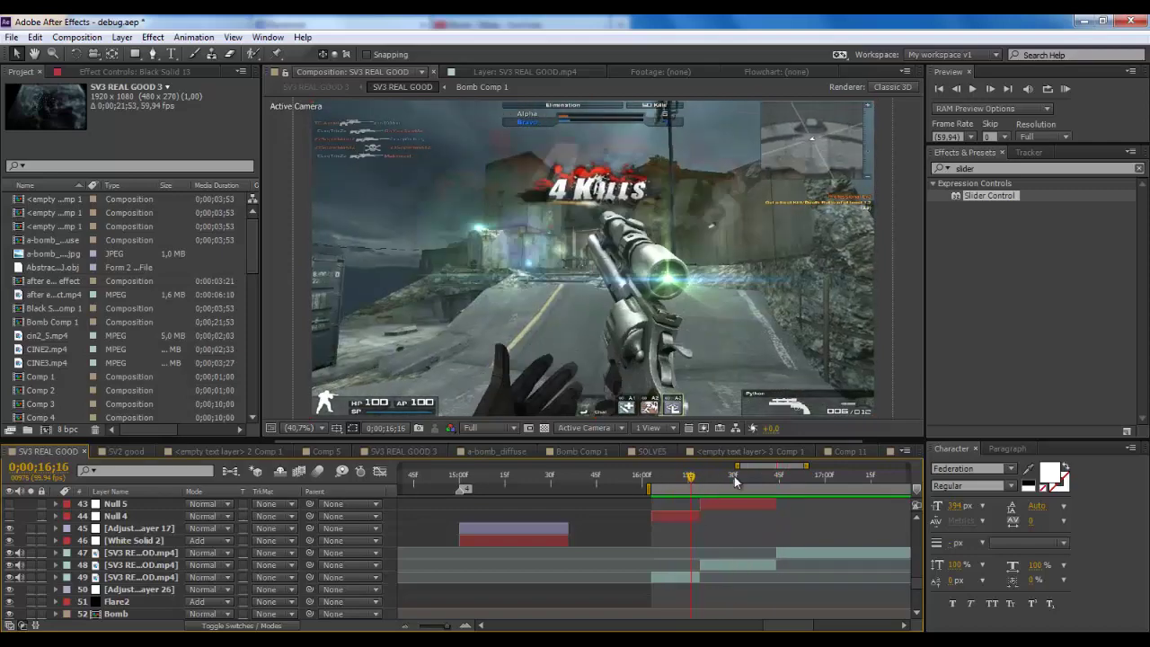
click(1065, 89)
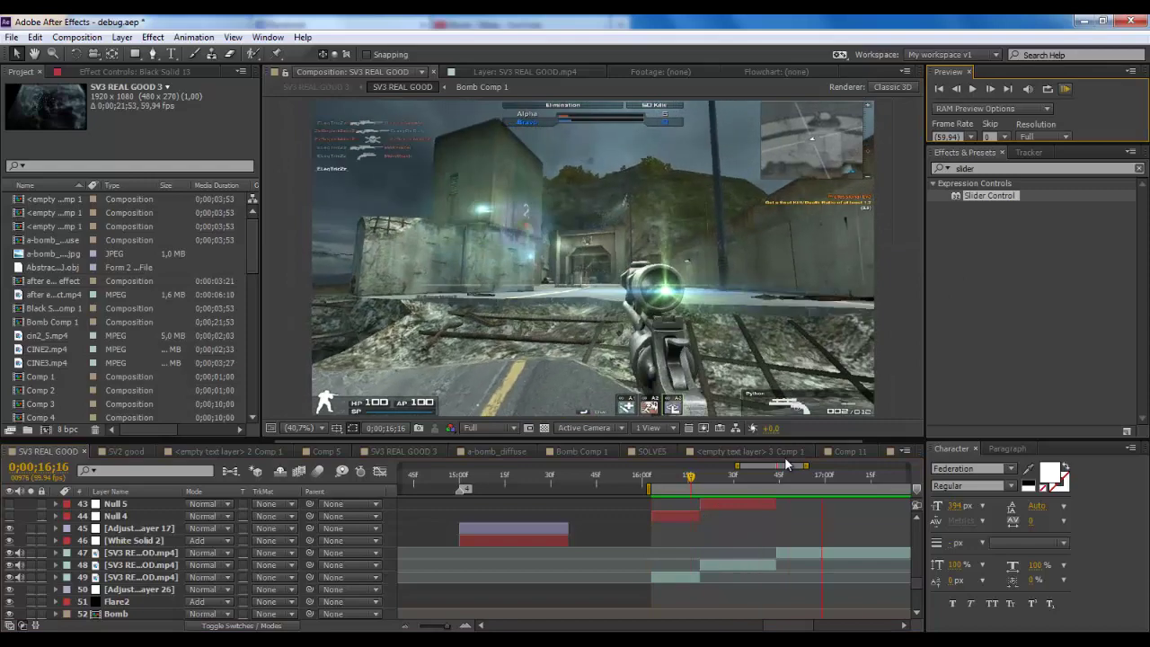
click(713, 479)
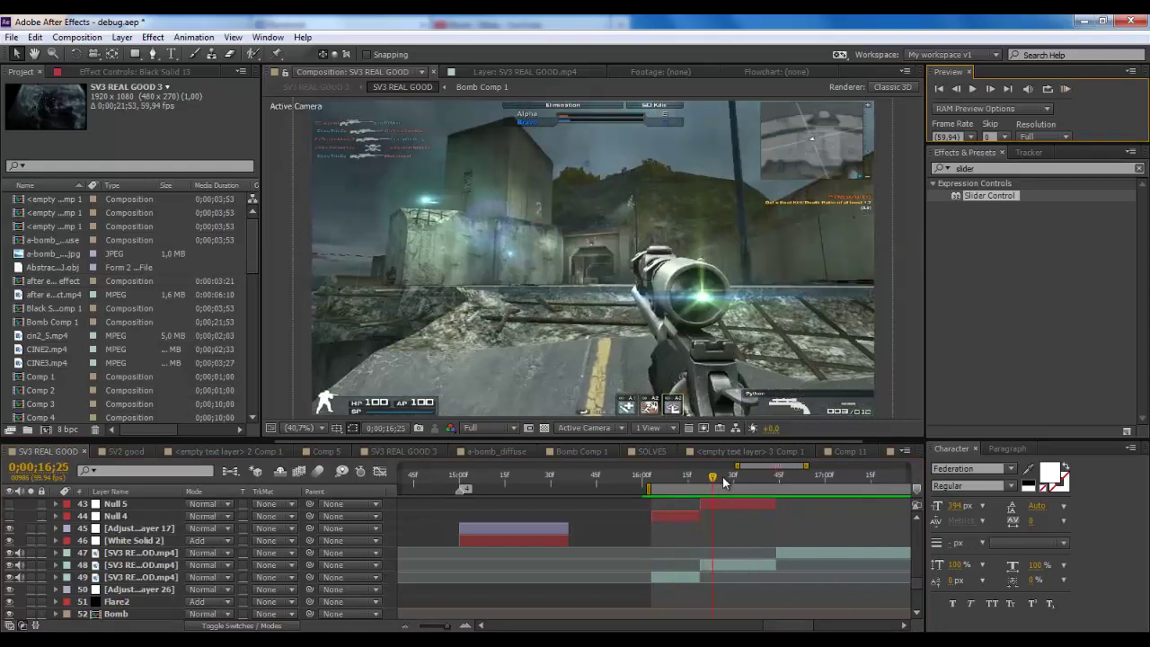
drag(724, 482, 685, 502)
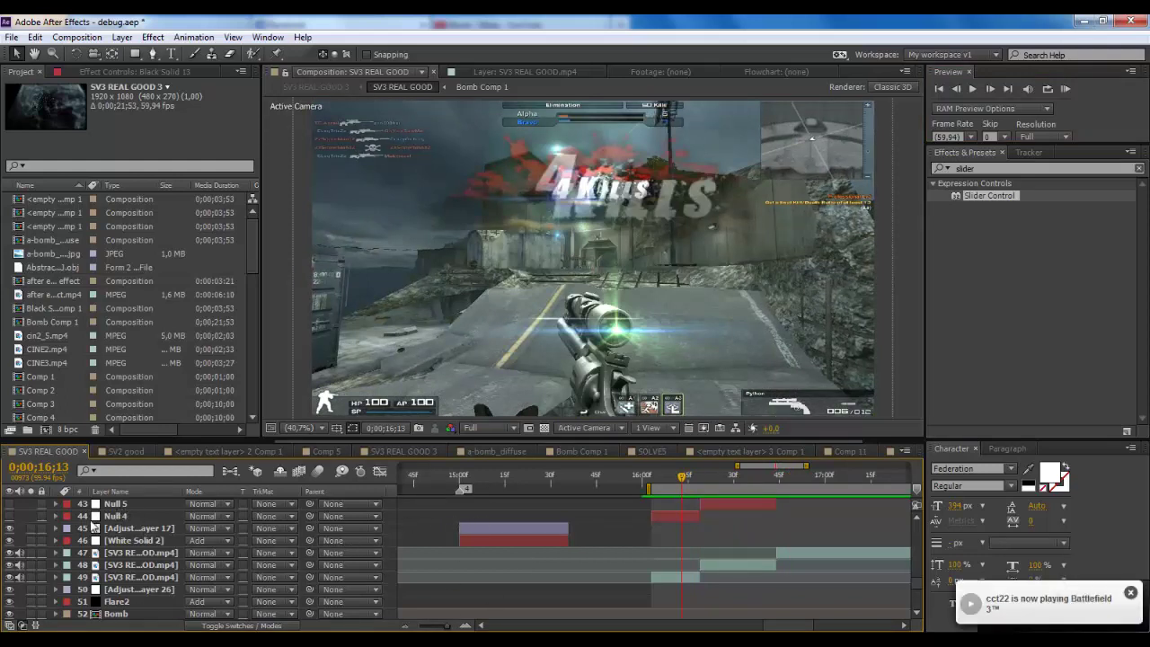
- Copy the SV3 REAL GOOD.mp4 clip on layer 49 into a new one-second 1920 x 1080 composition at 29,97 fps
click(128, 528)
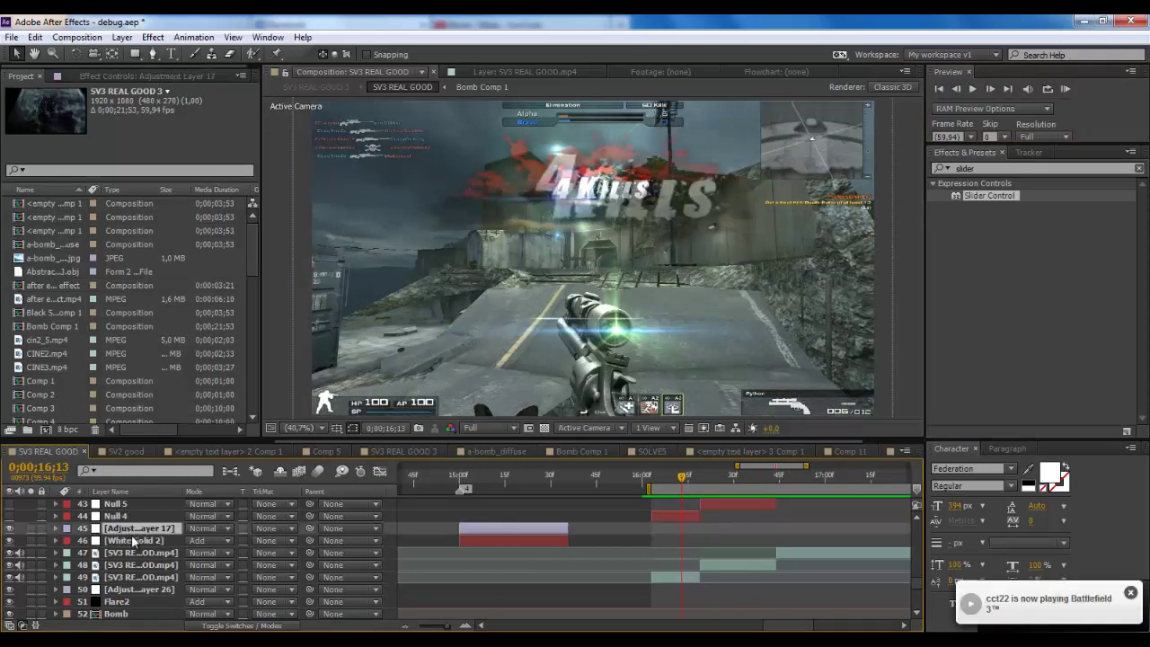
click(139, 577)
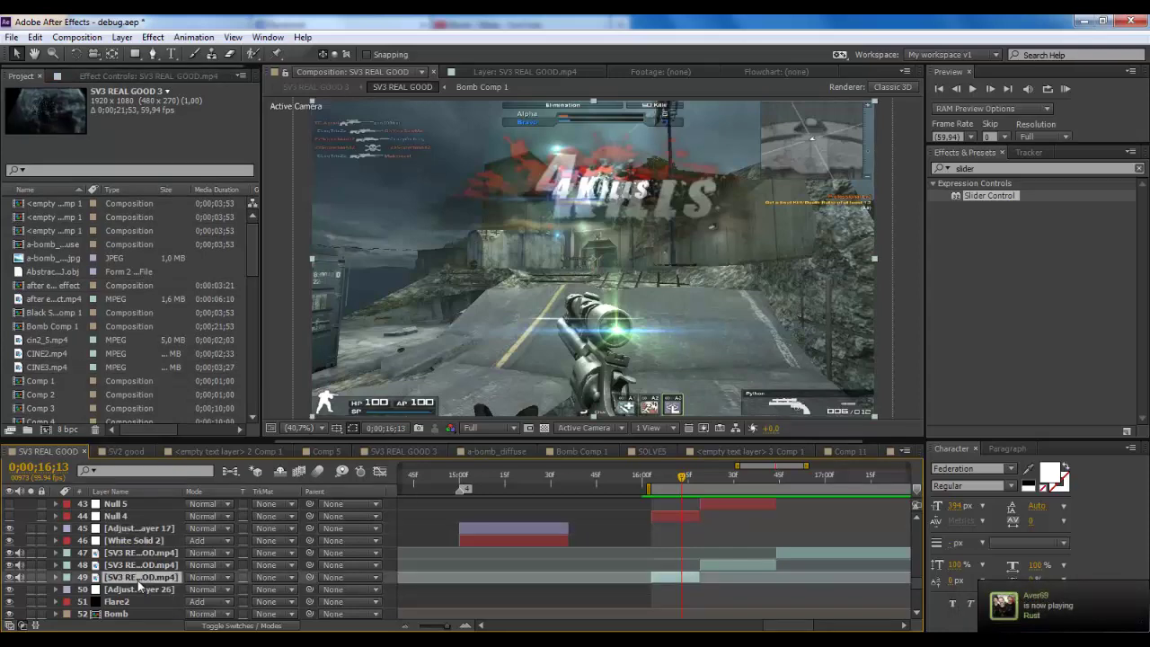
click(85, 37)
click(99, 54)
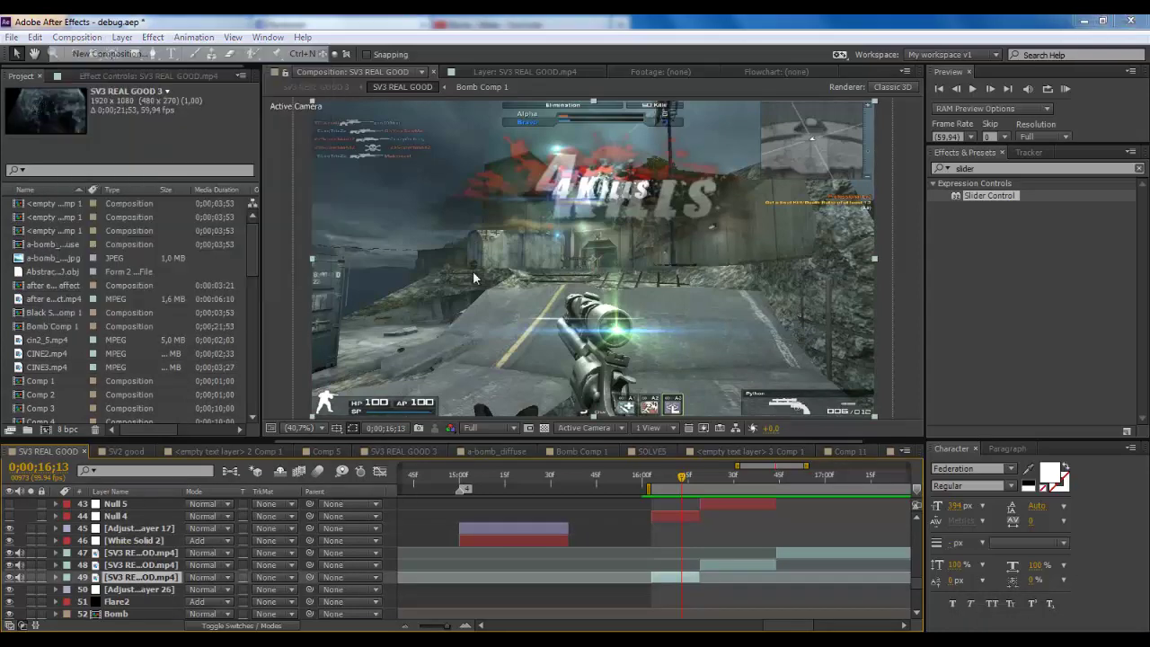
click(641, 473)
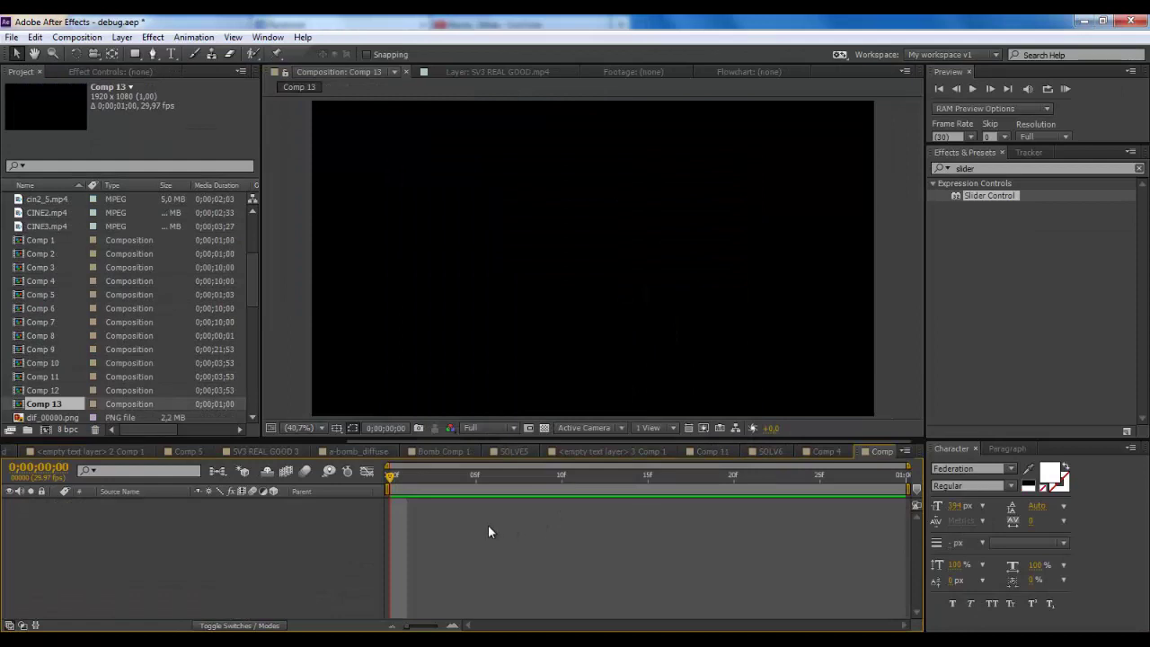
key(ctrl+v)
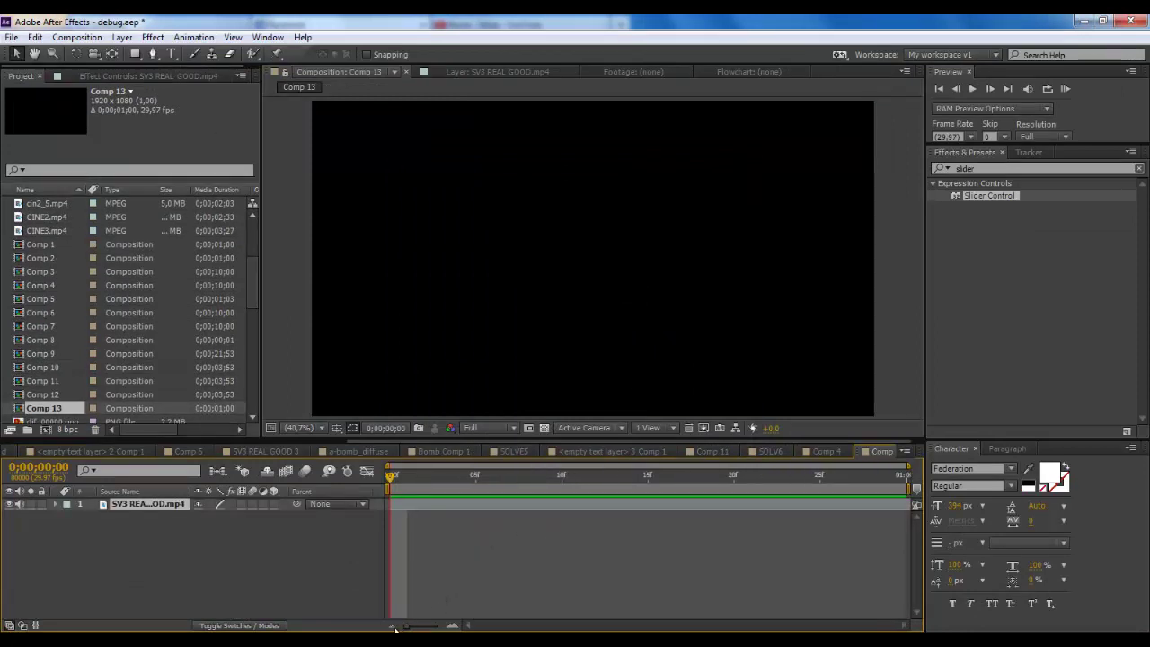
- Create another 1920 x 1080 composition with a duration of 0;02;59;28 and paste the copied clip into it
click(76, 37)
click(99, 54)
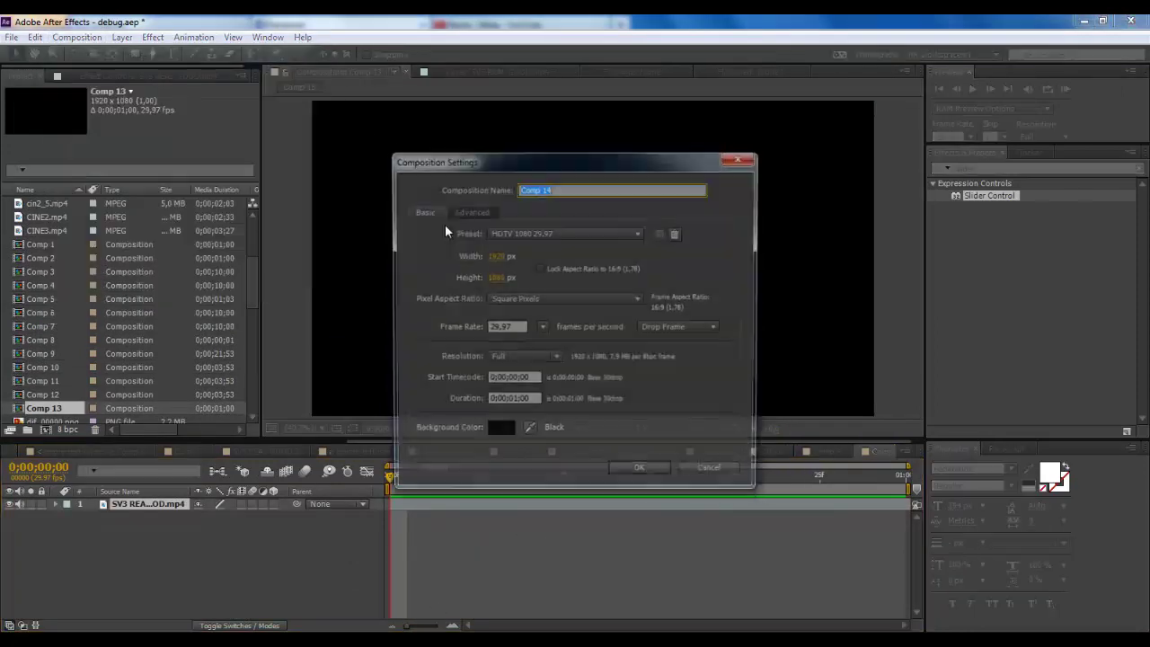
click(519, 403)
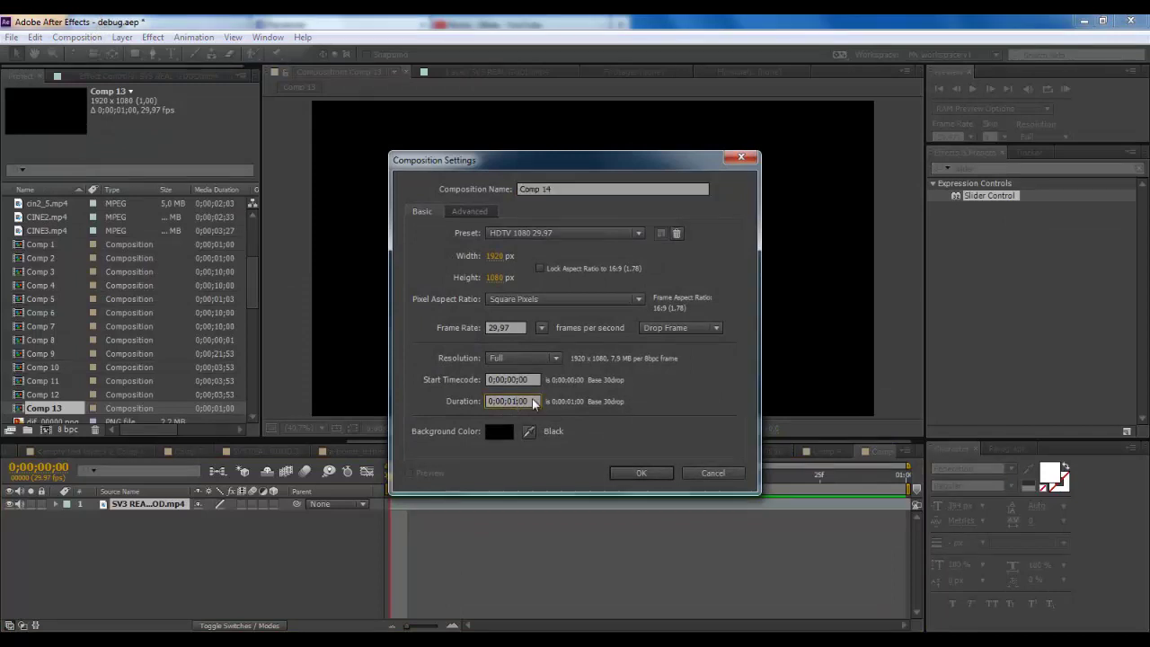
key(BackSpace)
key(Return)
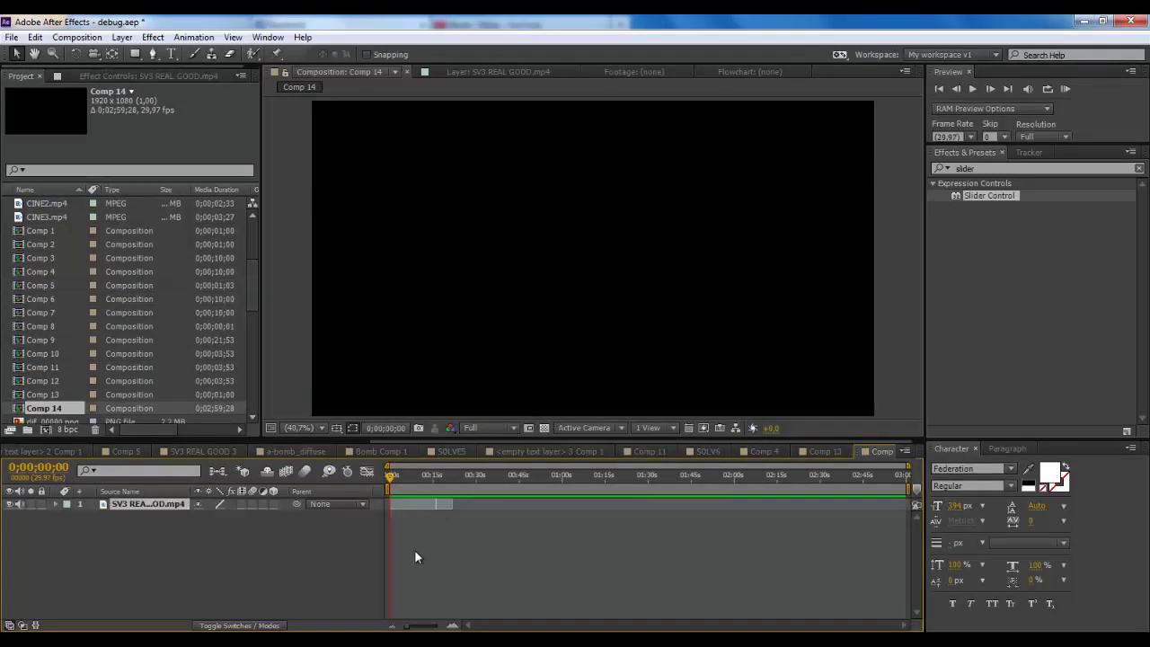
- Shift the pasted clip earlier in time so its short trimmed segment sits at the beginning of the composition
drag(425, 626, 438, 624)
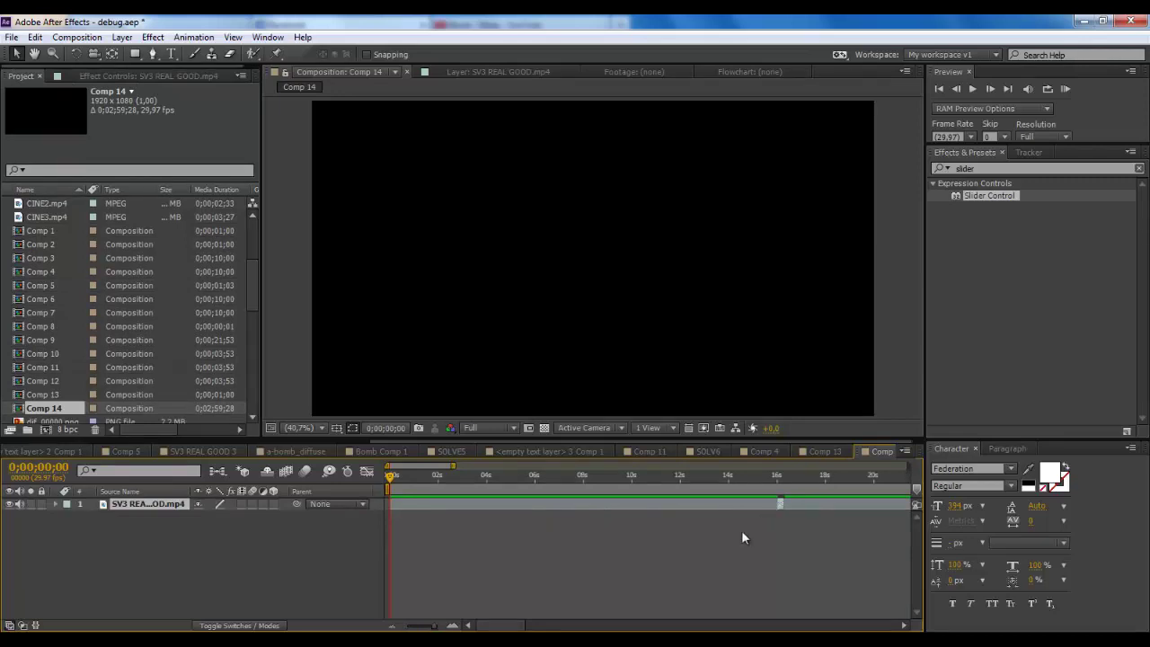
click(452, 626)
click(452, 625)
click(452, 625)
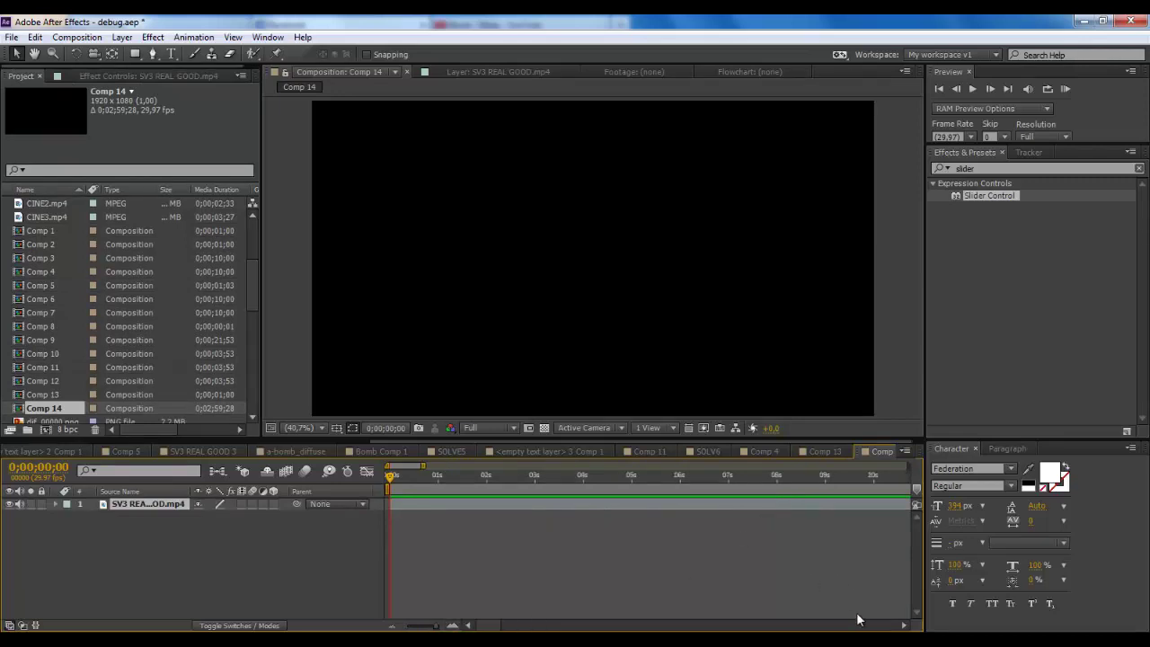
click(904, 626)
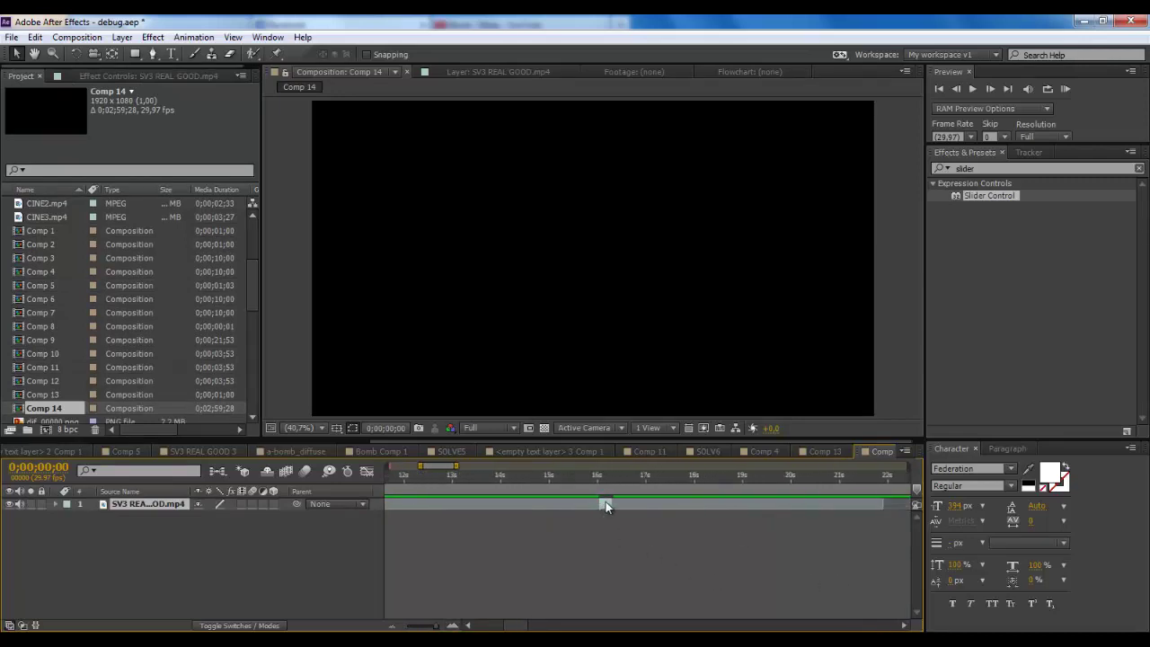
drag(606, 501, 402, 521)
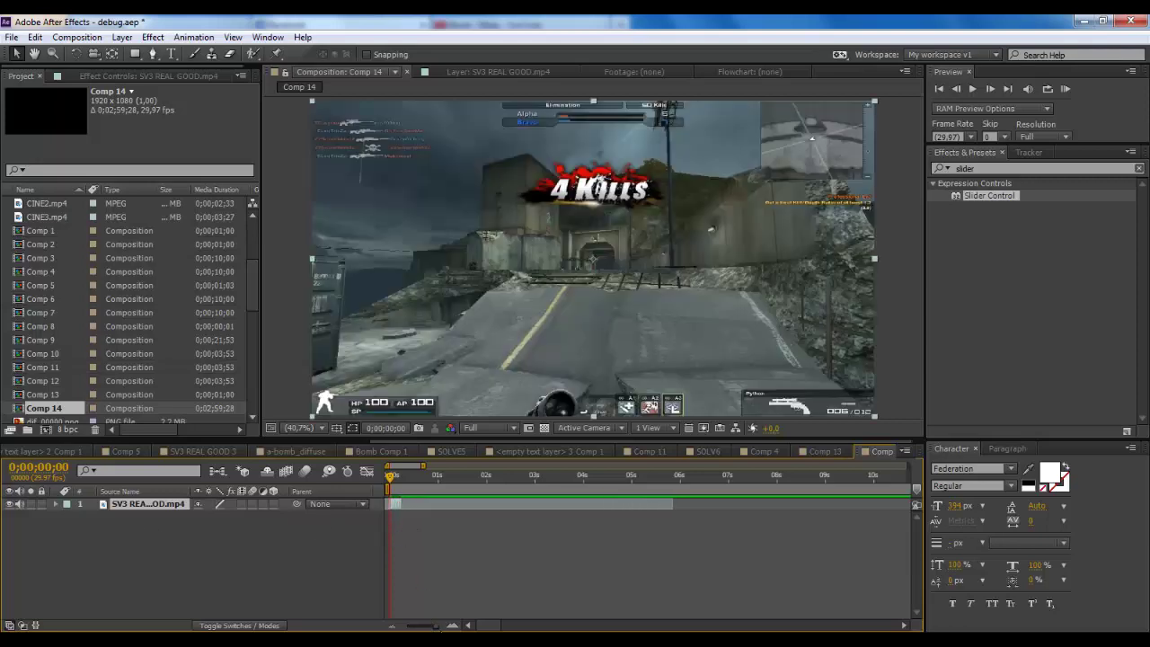
- Fine-tune the clip's placement so its first visible frame lines up exactly with 0;00;00;00
drag(441, 626, 450, 626)
mouse_move(429, 506)
mouse_down()
mouse_move(503, 513)
mouse_move(420, 503)
mouse_up()
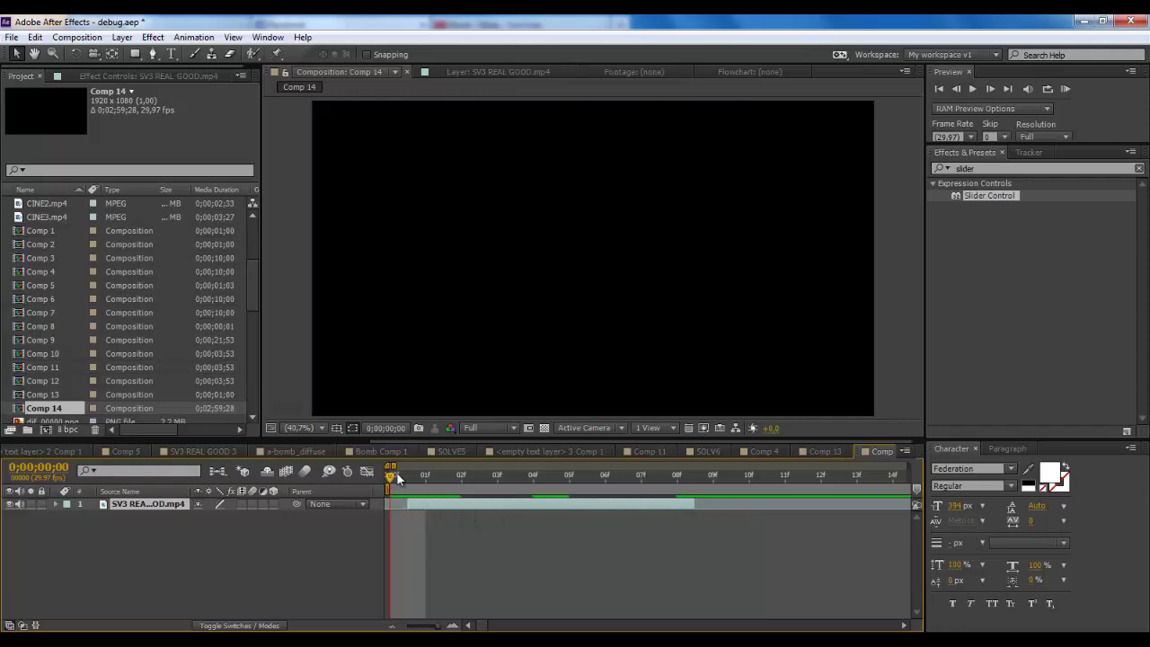
key(Page_Down)
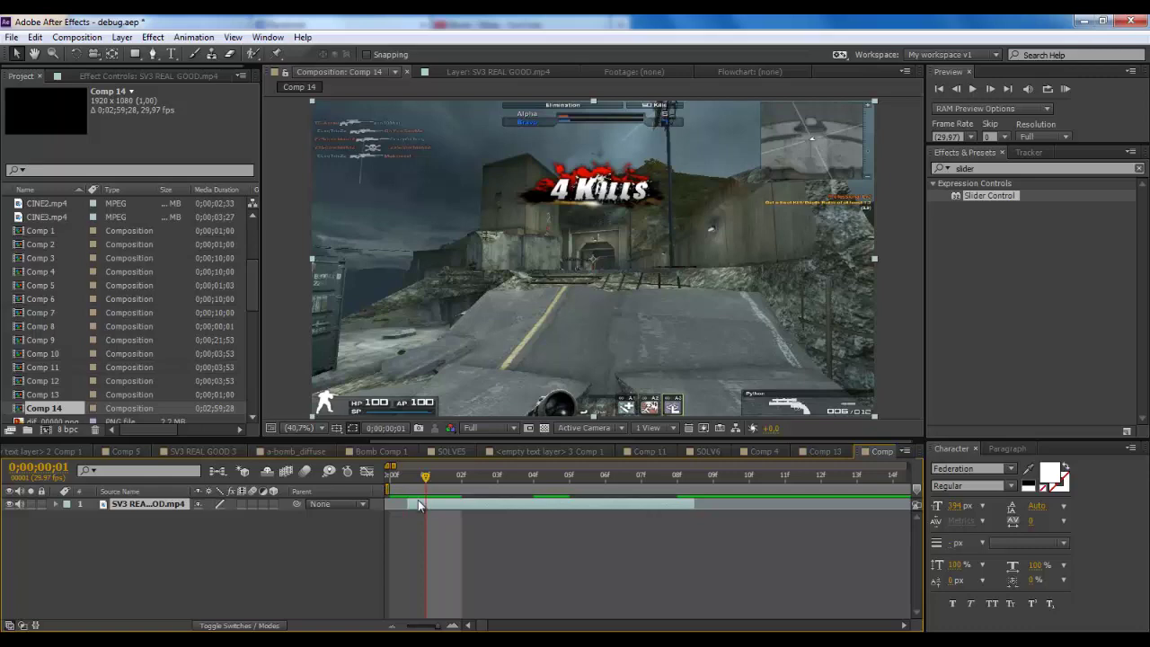
drag(428, 508, 390, 486)
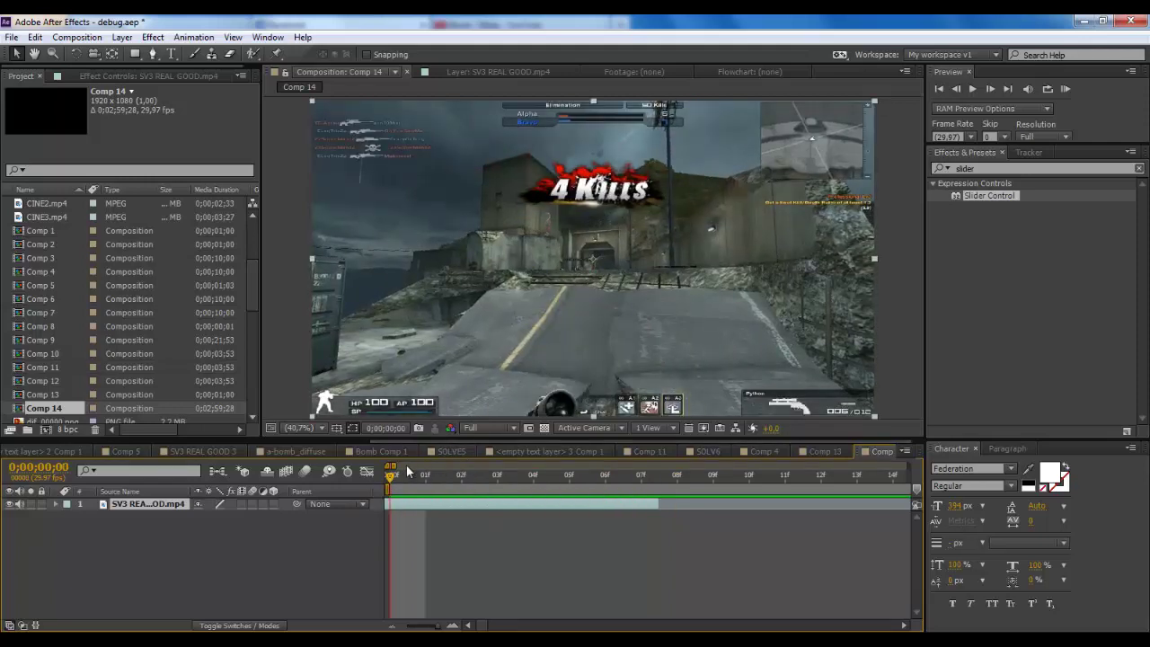
- Go to 0;00;00;07 and add a black 1920 x 1080 solid layer above the clip
drag(405, 481, 639, 500)
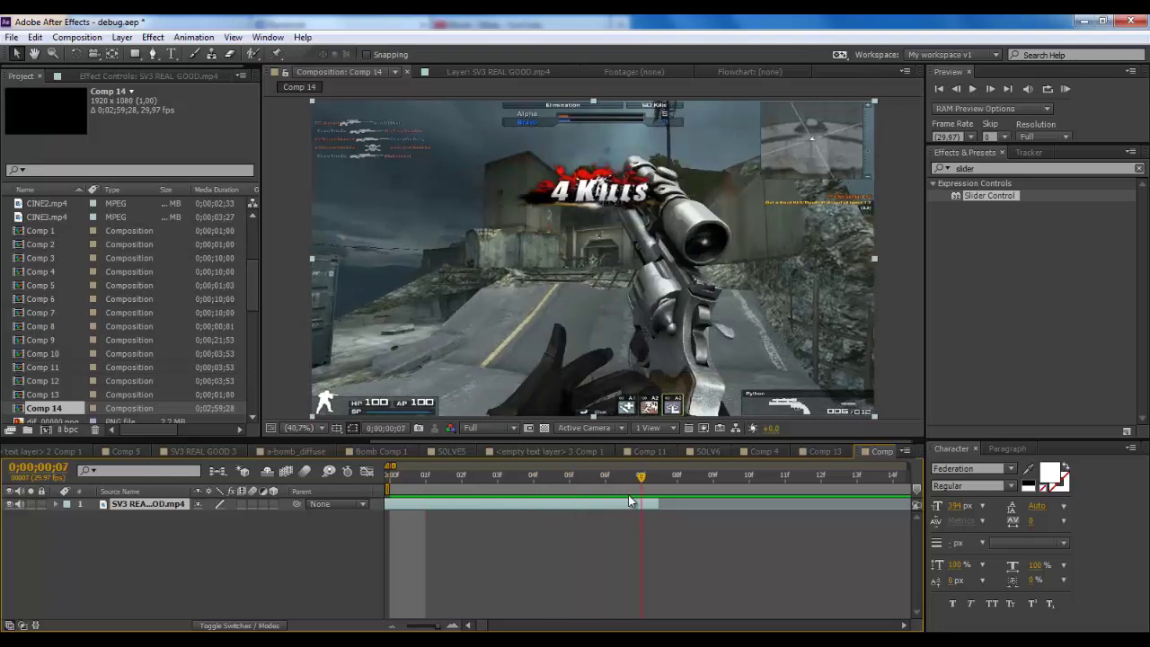
right_click(263, 528)
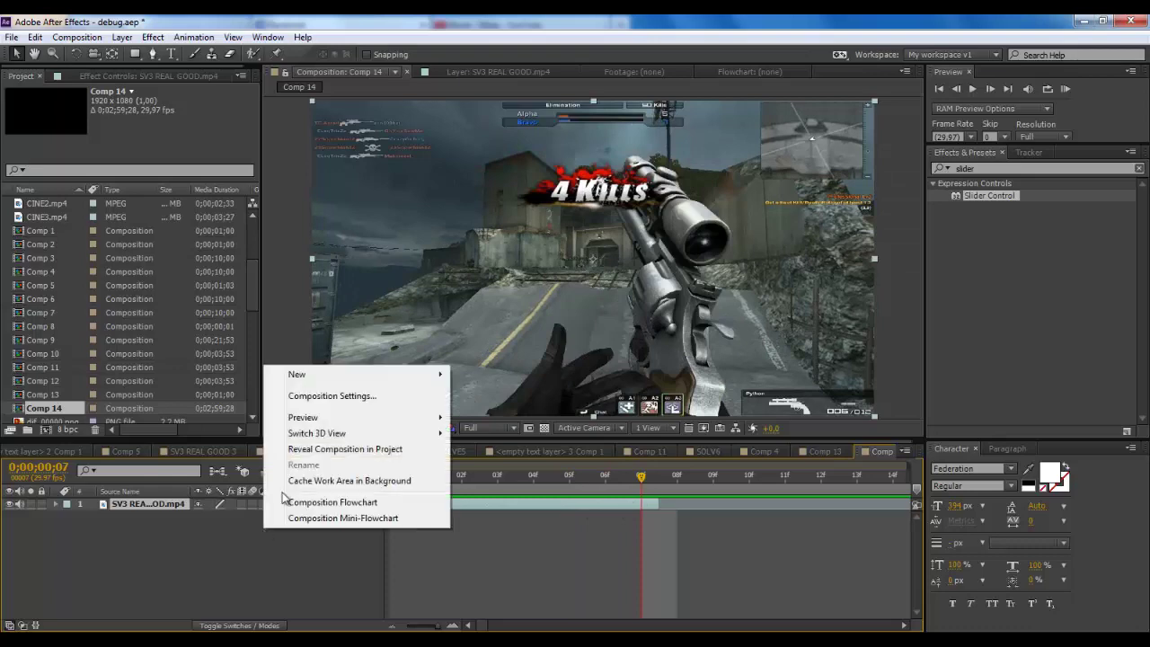
mouse_move(436, 385)
click(481, 410)
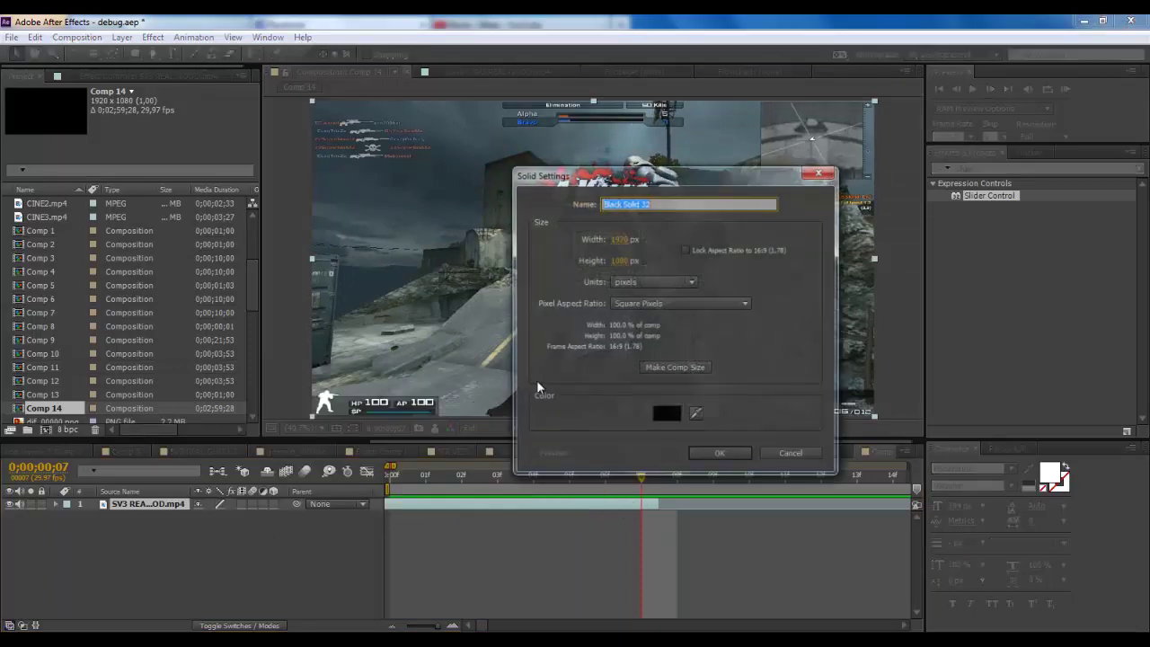
click(737, 456)
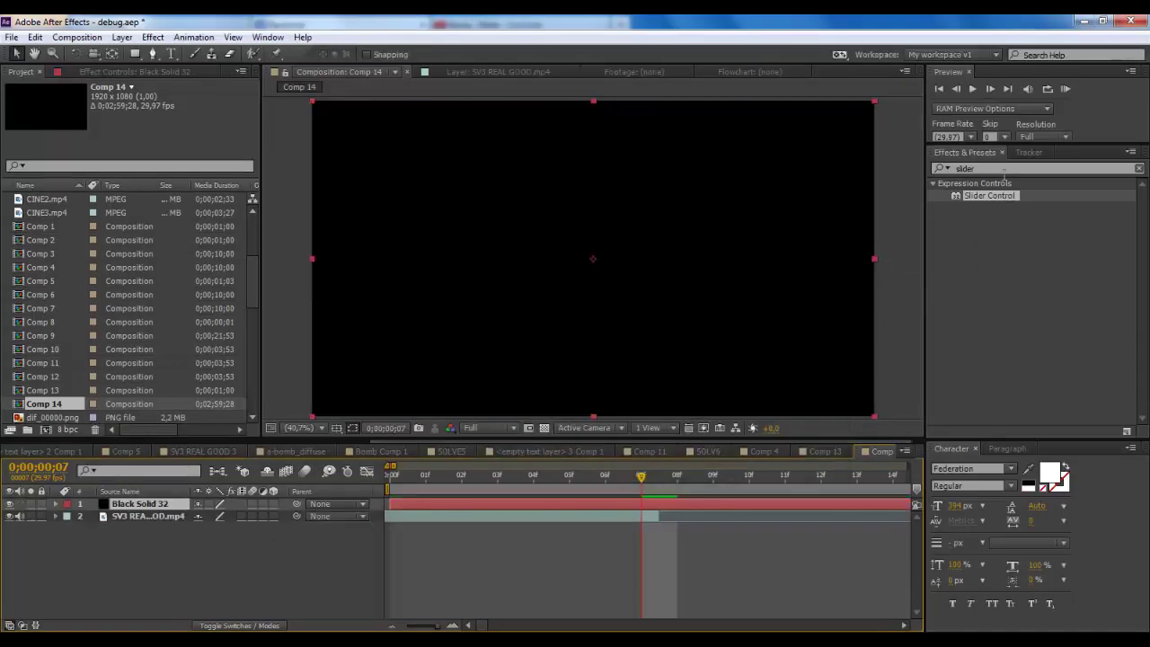
- Search the effects for "optical" and apply Optical Flares to the black solid
drag(997, 169, 560, 273)
text(opto)
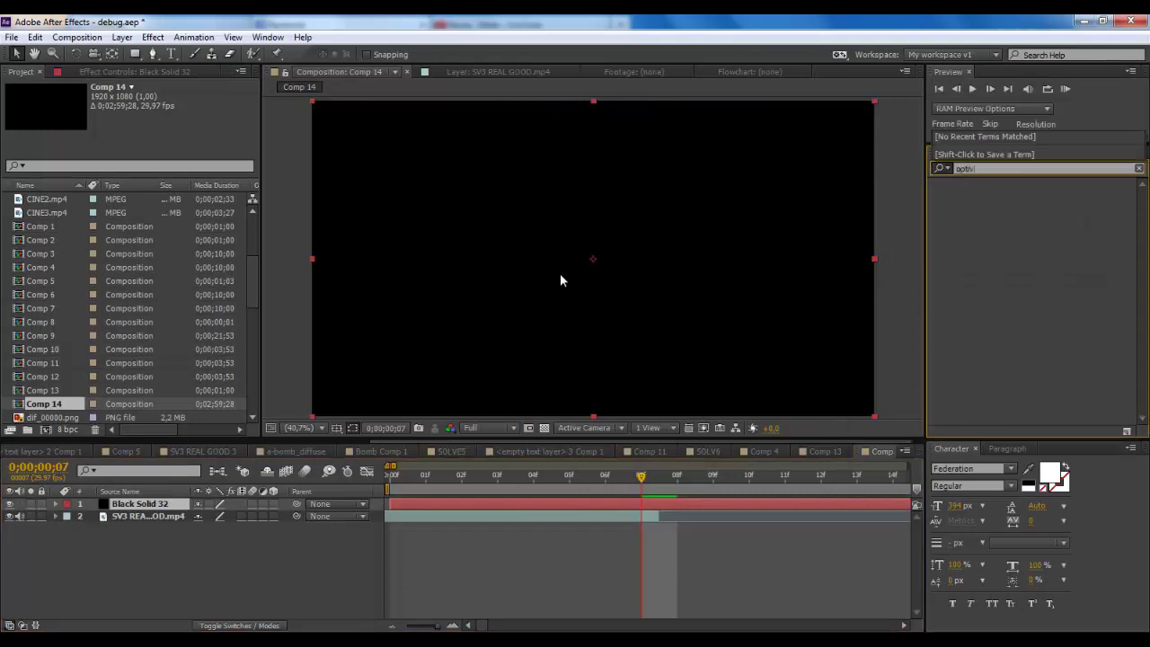
key(BackSpace)
text(ical)
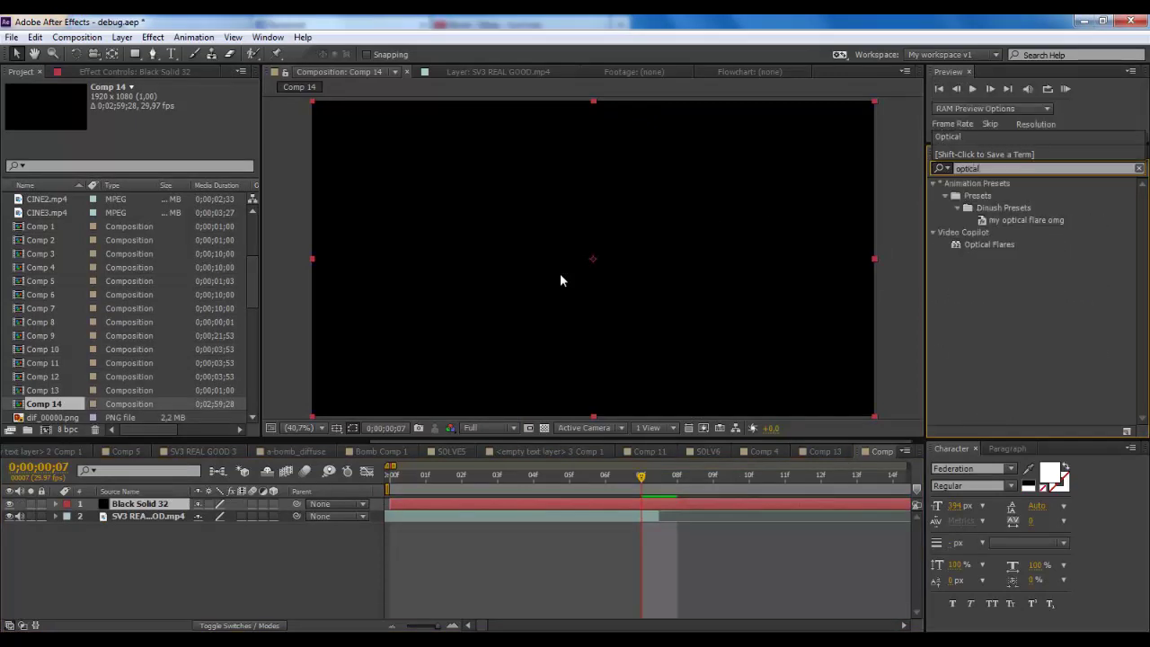
drag(962, 244, 134, 504)
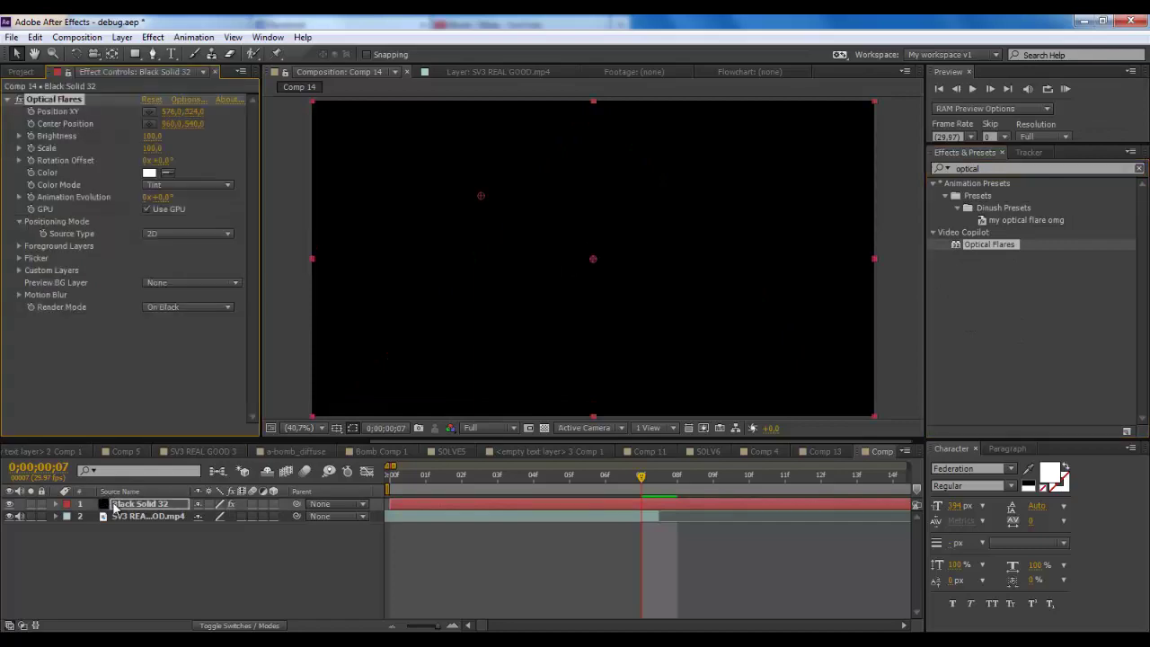
- Set the flare's Render Mode to On Transparent and the black solid's blending mode to Add
click(182, 309)
click(188, 336)
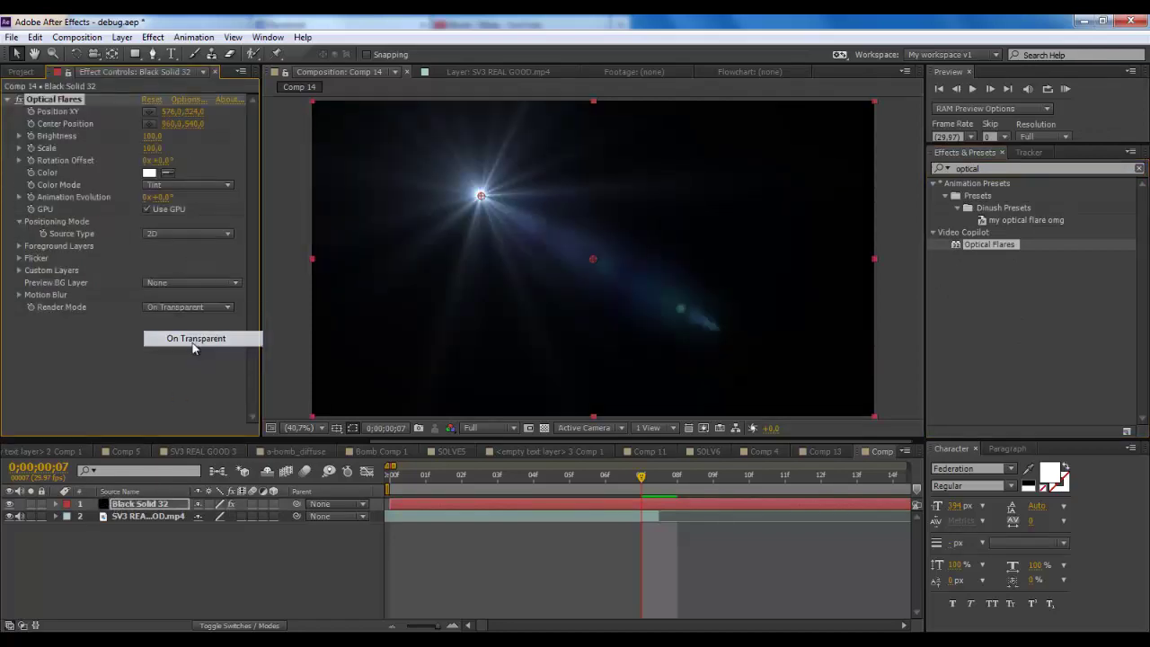
click(239, 625)
click(197, 506)
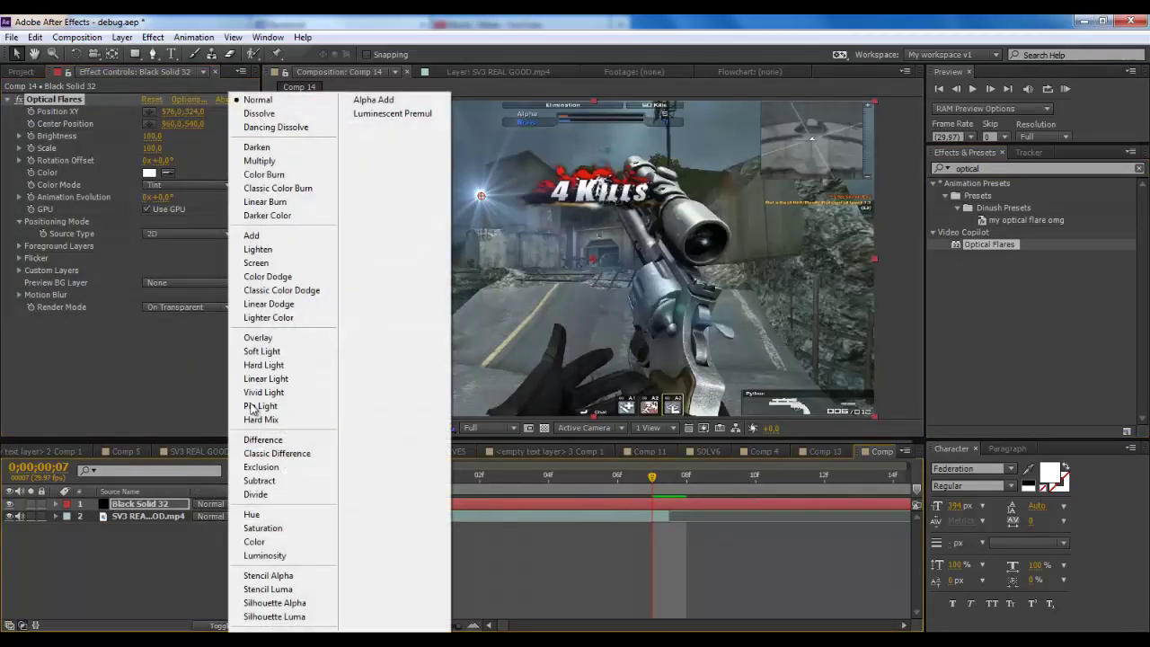
click(255, 234)
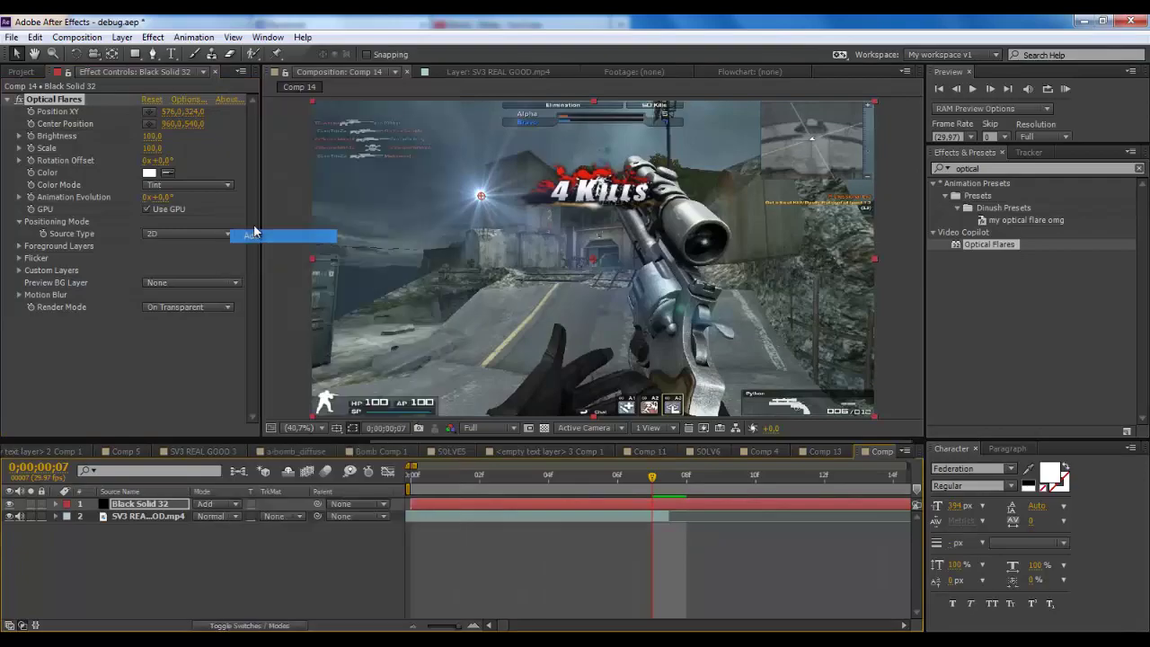
- Load the Orb Light preset from Pro Presets 2 in the Optical Flares options and accept it
click(182, 99)
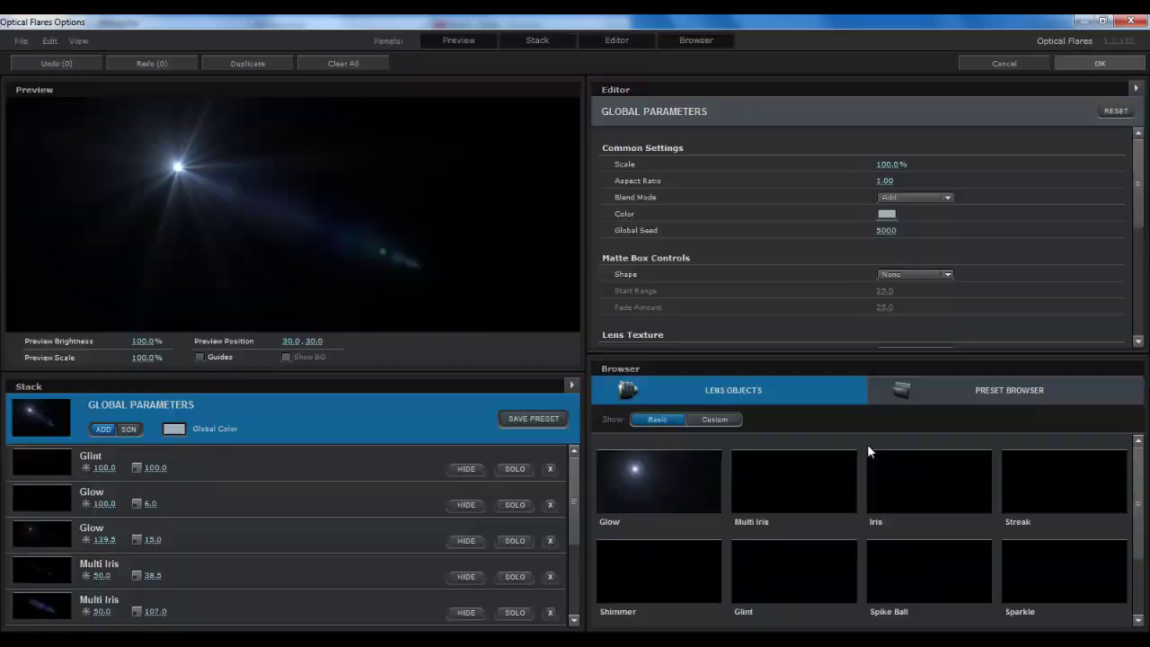
click(917, 391)
double_click(932, 546)
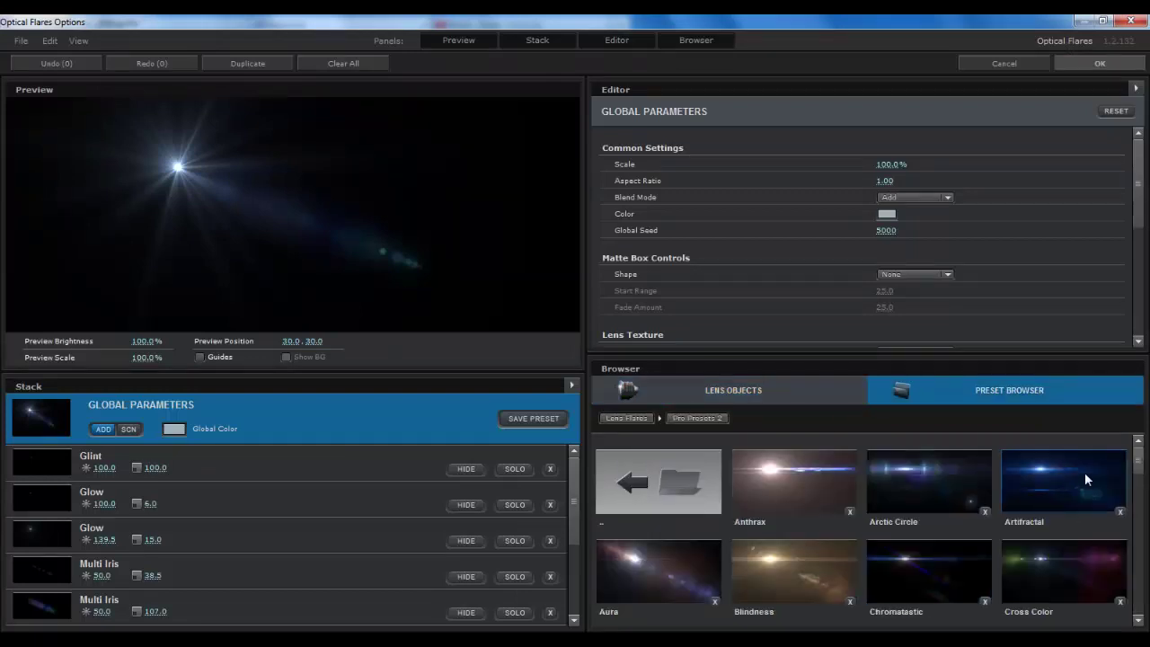
scroll(1136, 514, down, 5)
drag(1136, 514, 1132, 539)
click(704, 457)
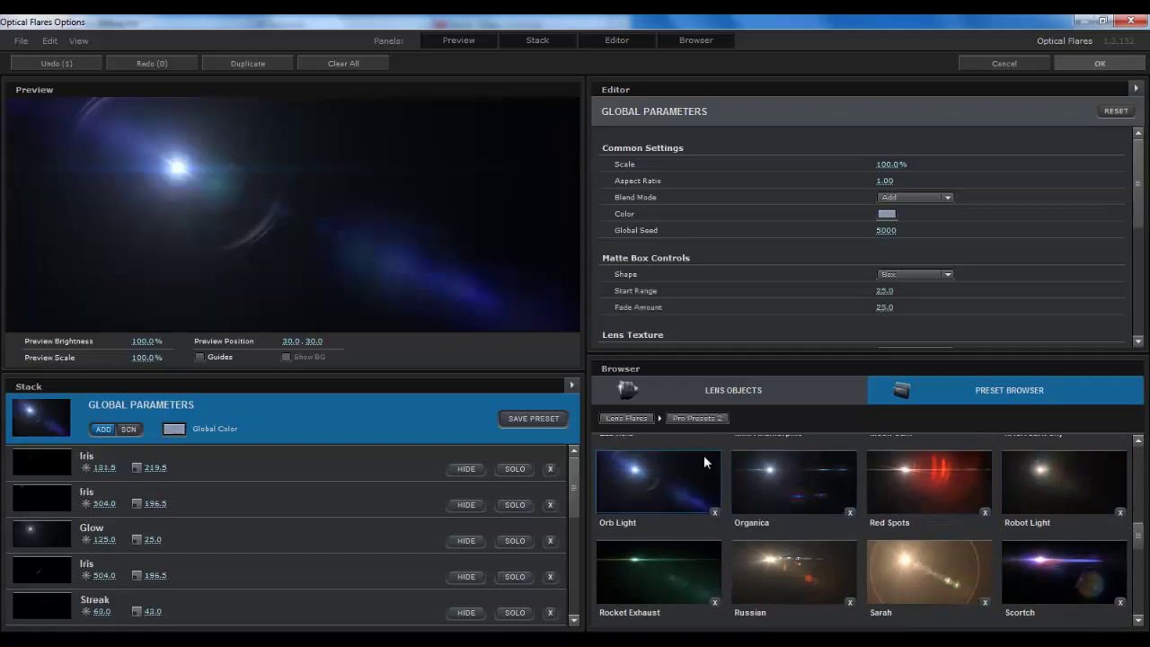
click(1080, 63)
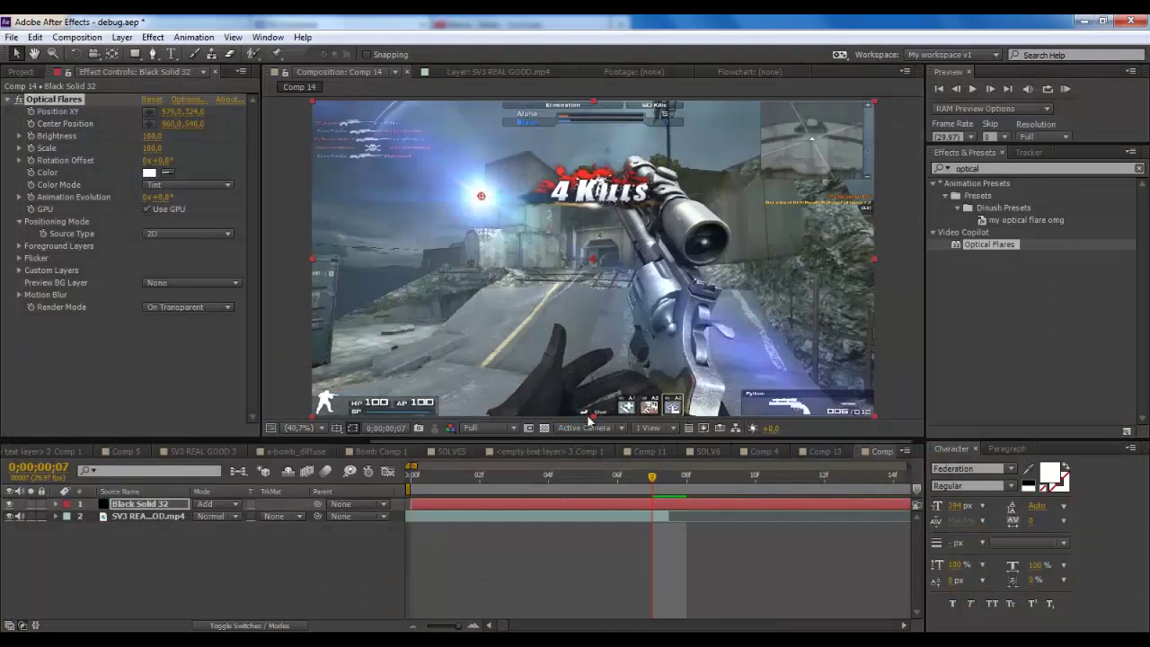
- Try lowering the flare's Brightness, and undo the change
drag(153, 138, 91, 138)
key(ctrl+z)
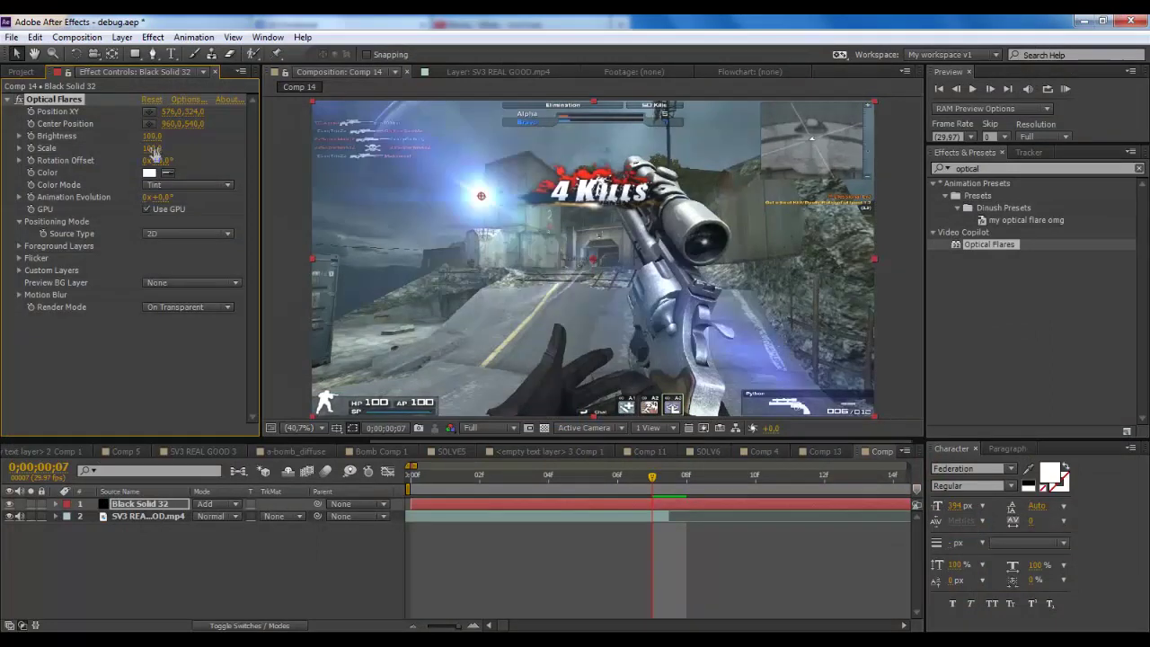
- Set the flare's Scale to 50 and move the flare onto the scope lens
click(154, 148)
text(50)
key(Return)
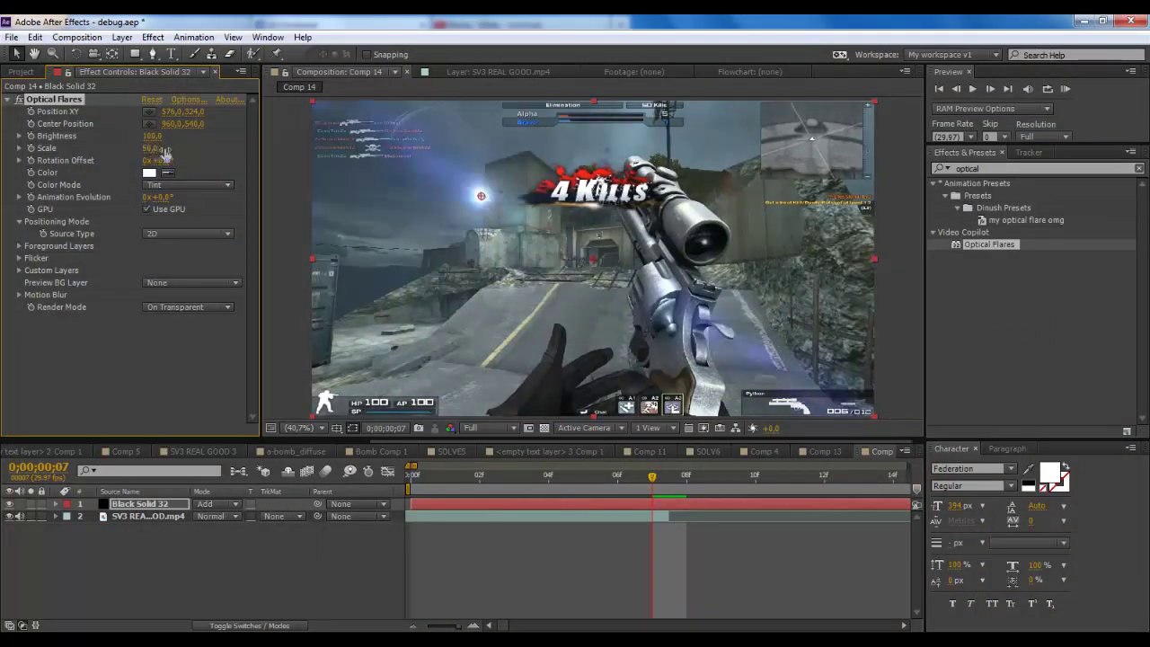
drag(480, 198, 703, 241)
- Enable keyframing for the flare's Position XY at the first frame and reveal the black solid's keyframes
drag(443, 483, 367, 478)
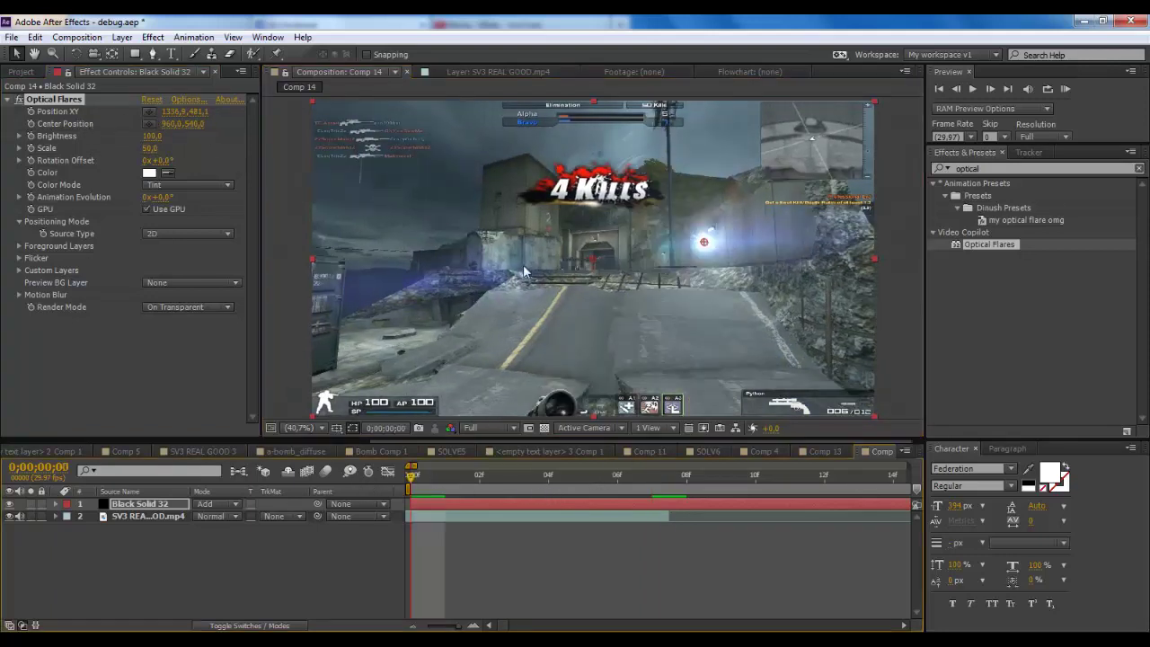
scroll(524, 271, up, 1)
click(31, 112)
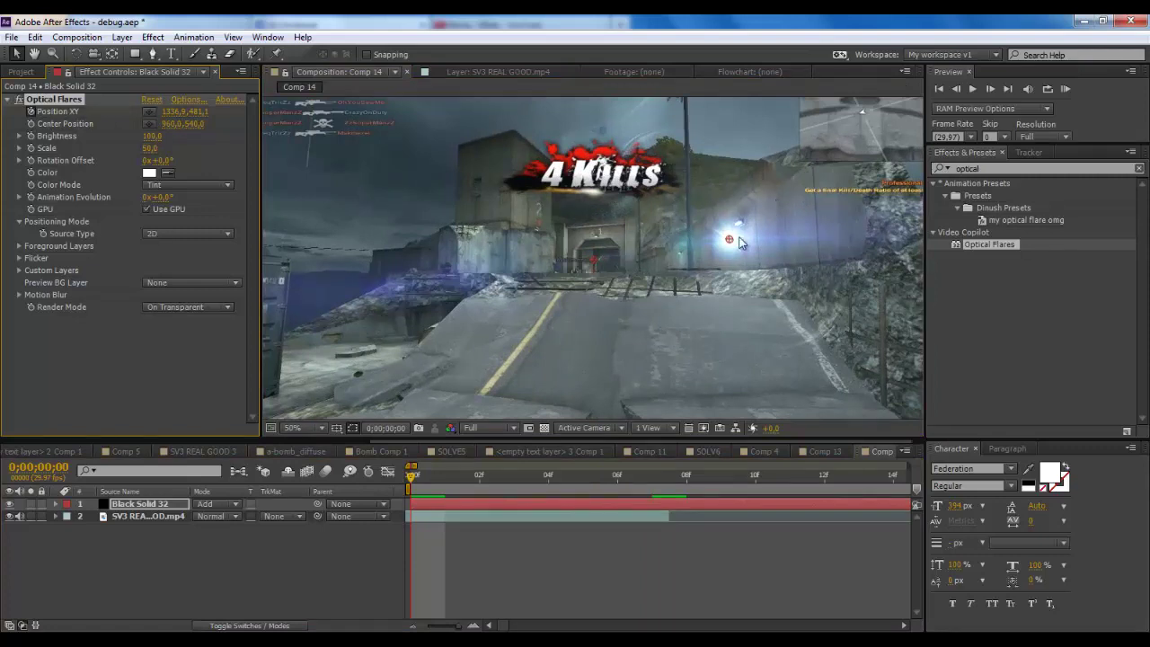
click(150, 509)
key(u)
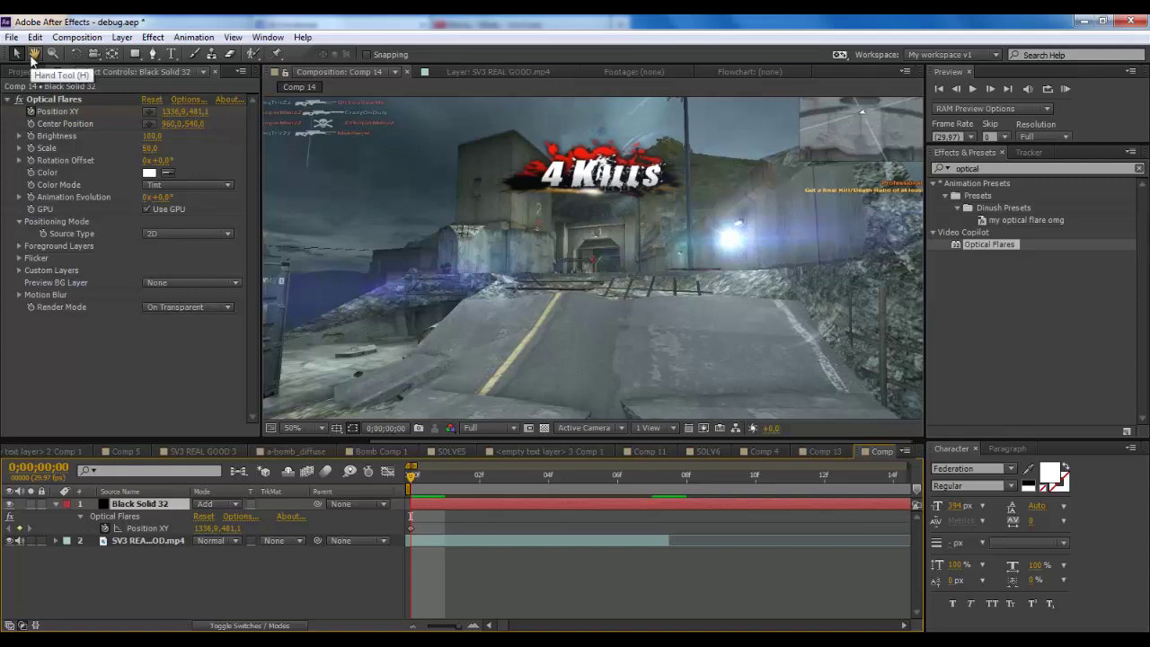
- Place the flare's Position XY on the highlight in the scope lens at the first frame, about 858, 1063
click(33, 56)
drag(467, 271, 469, 219)
scroll(469, 218, up, 2)
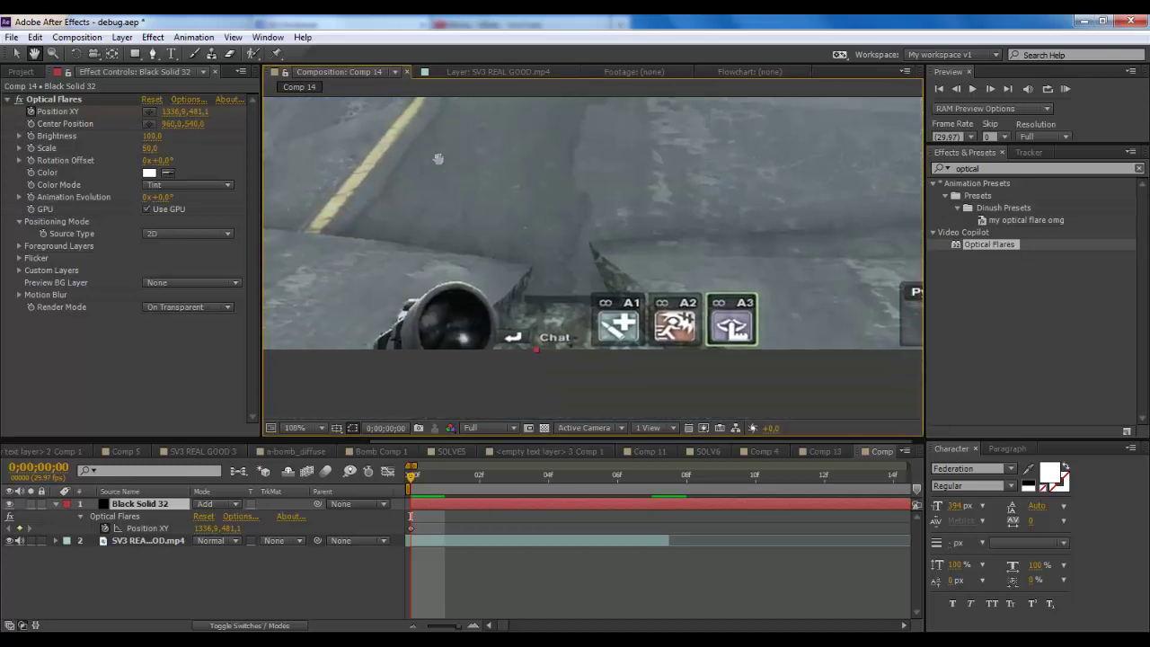
drag(437, 163, 475, 195)
drag(500, 369, 471, 293)
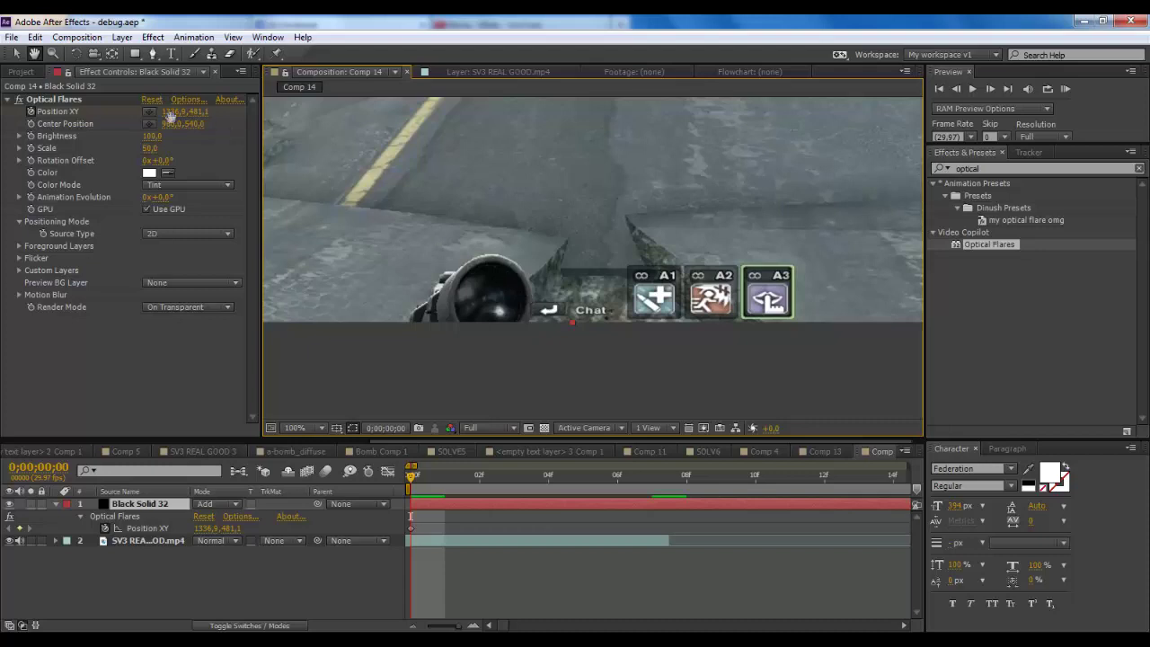
click(15, 56)
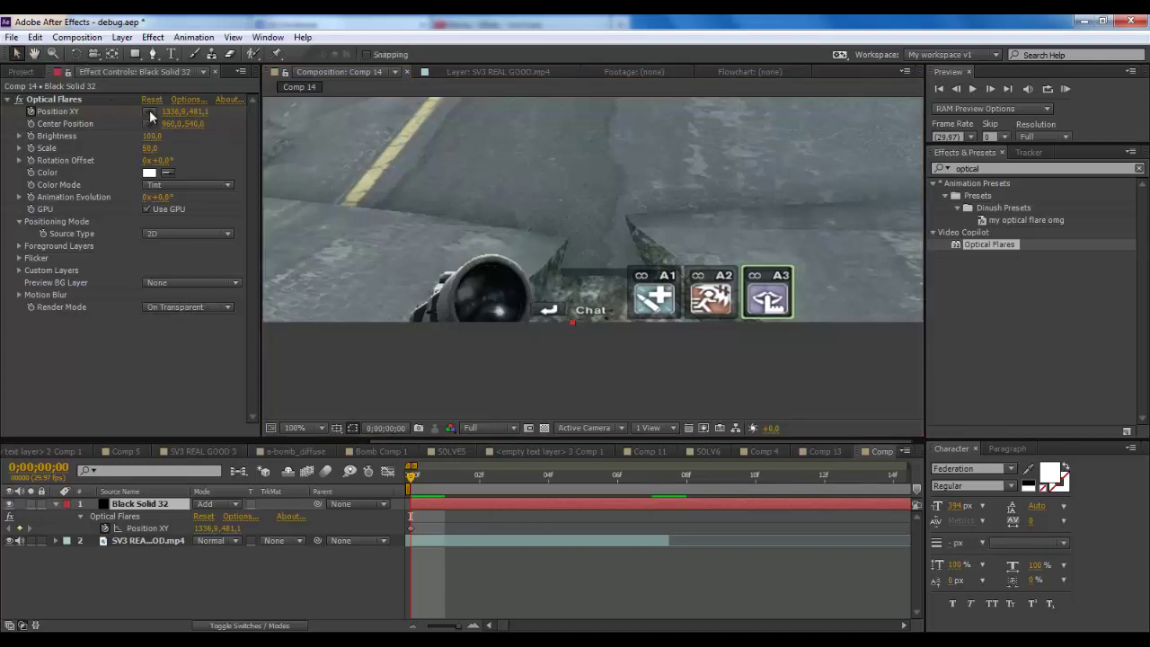
click(150, 115)
click(500, 313)
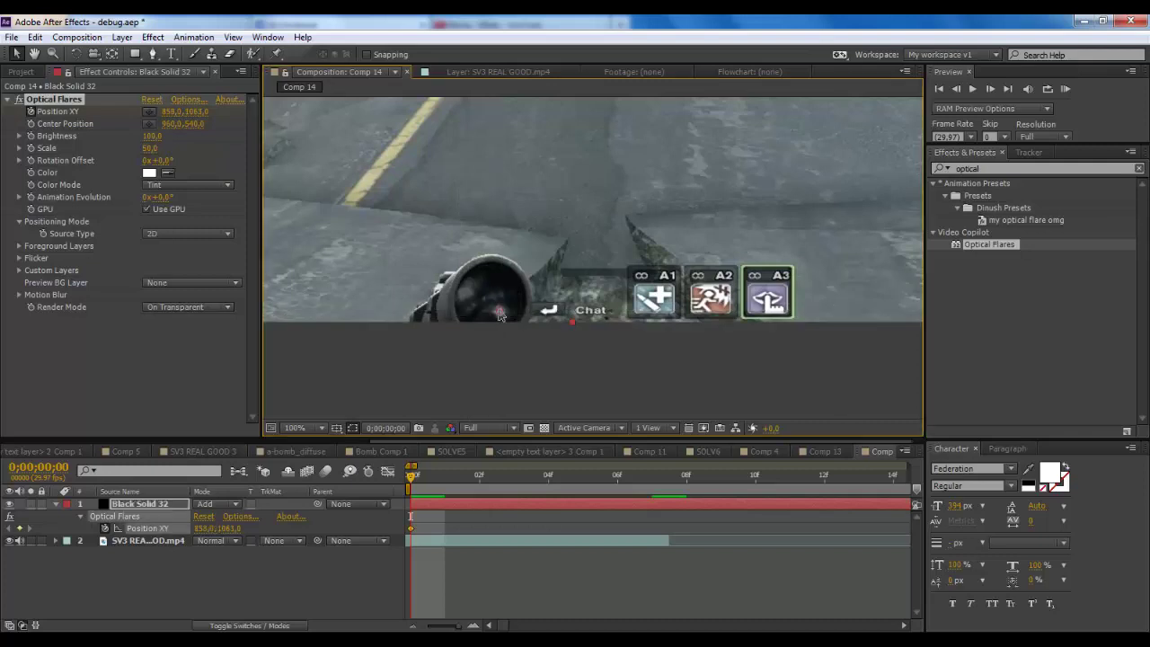
- Keyframe the flare's position along the scope lens at frames 1 and 2, ending at about 925, 954, and return to the first frame
click(434, 485)
drag(499, 311, 547, 232)
click(465, 473)
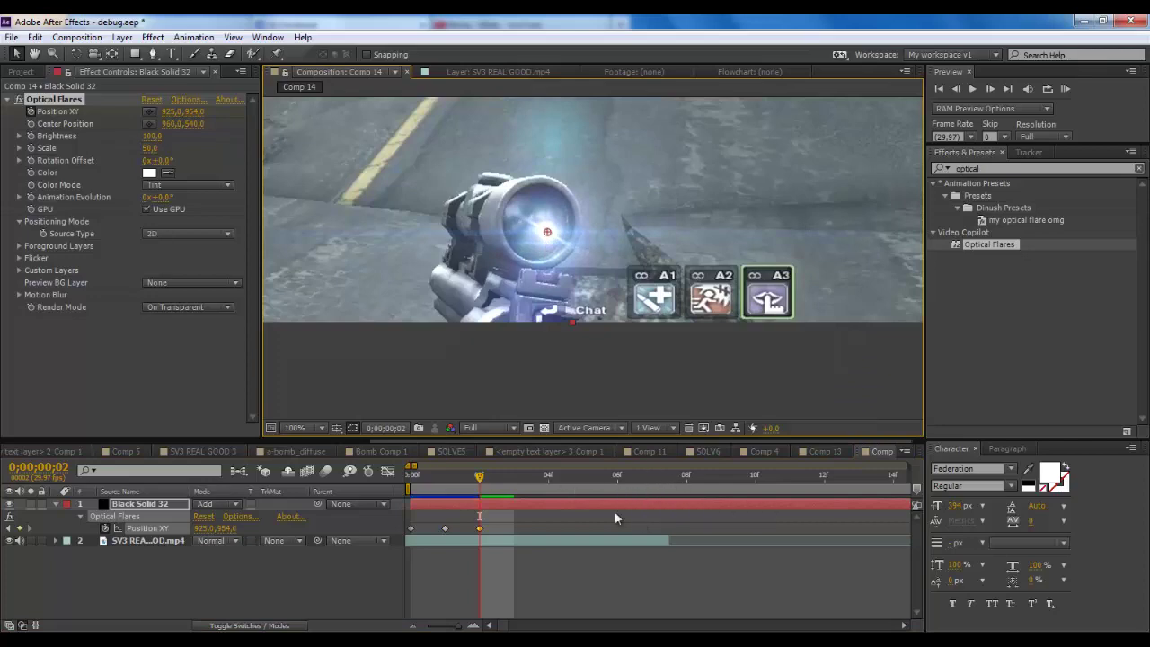
drag(485, 475, 350, 502)
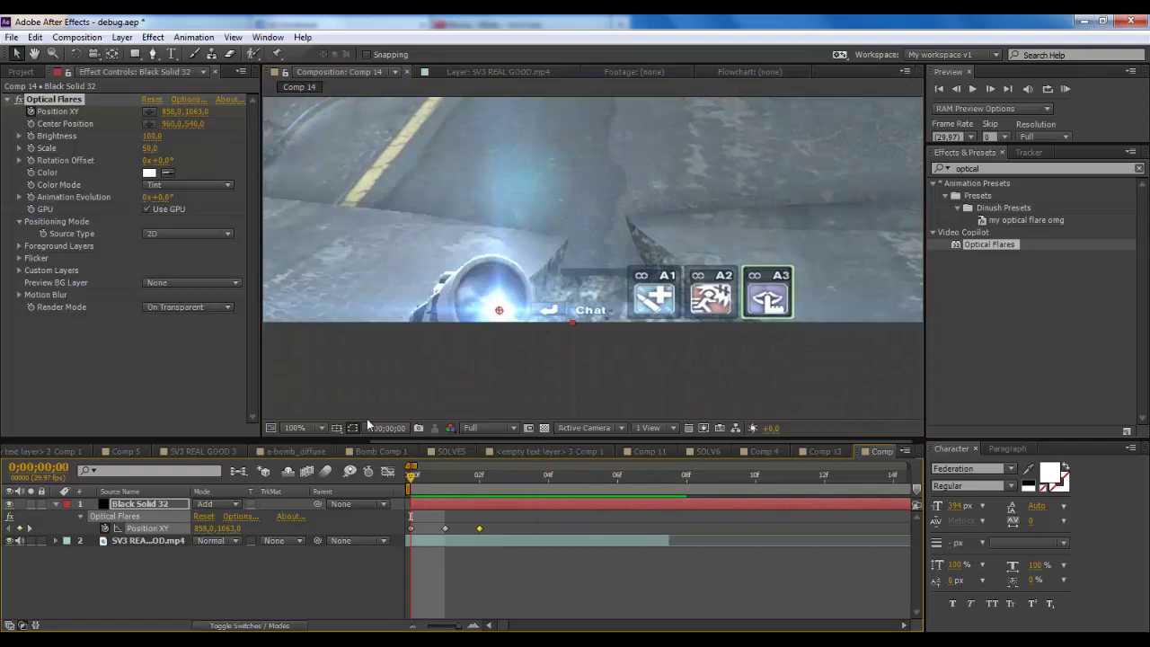
- Remove the flare's Position XY keyframes, set its position to 960, 540 and fit the composition in view
click(170, 504)
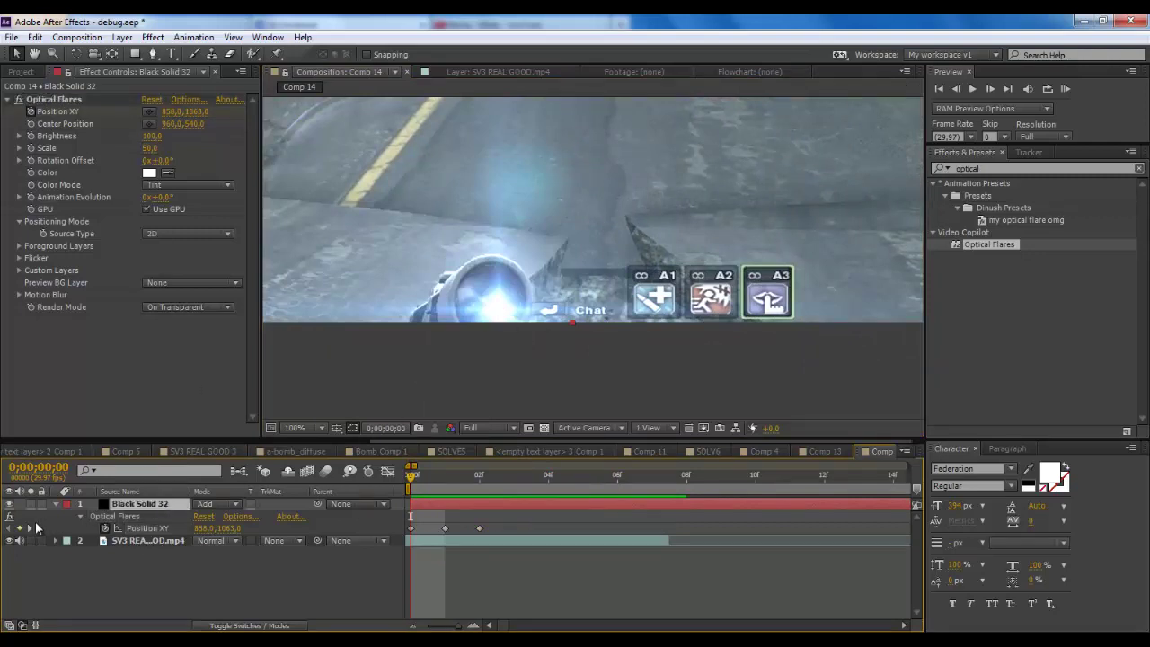
click(106, 530)
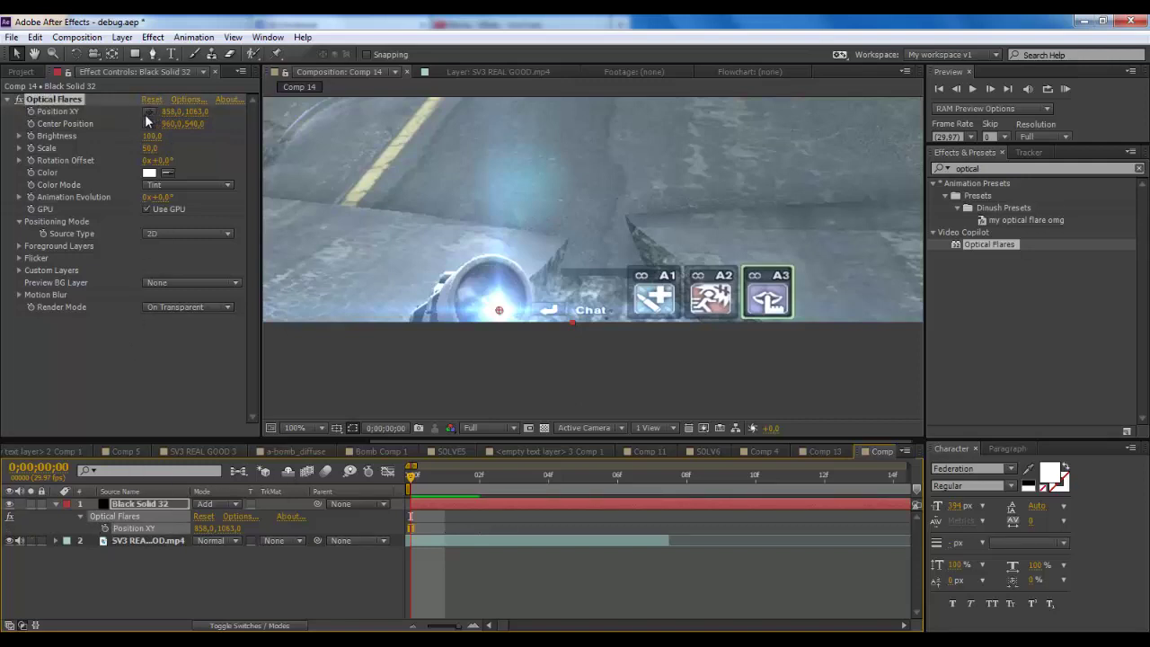
click(172, 112)
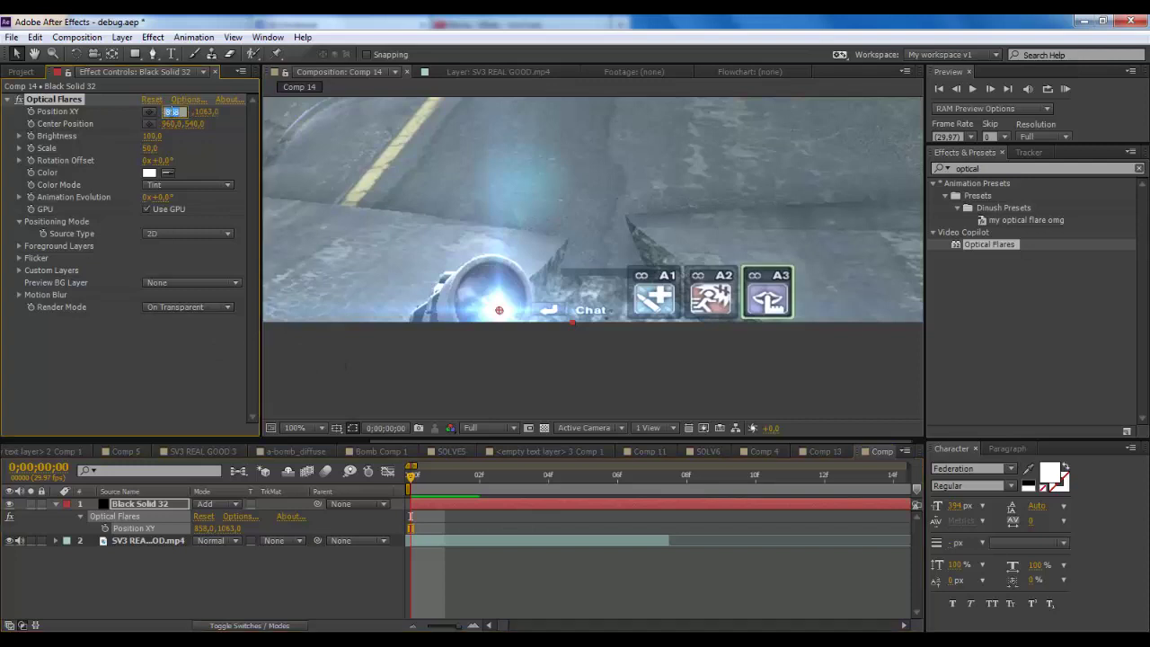
key(Tab)
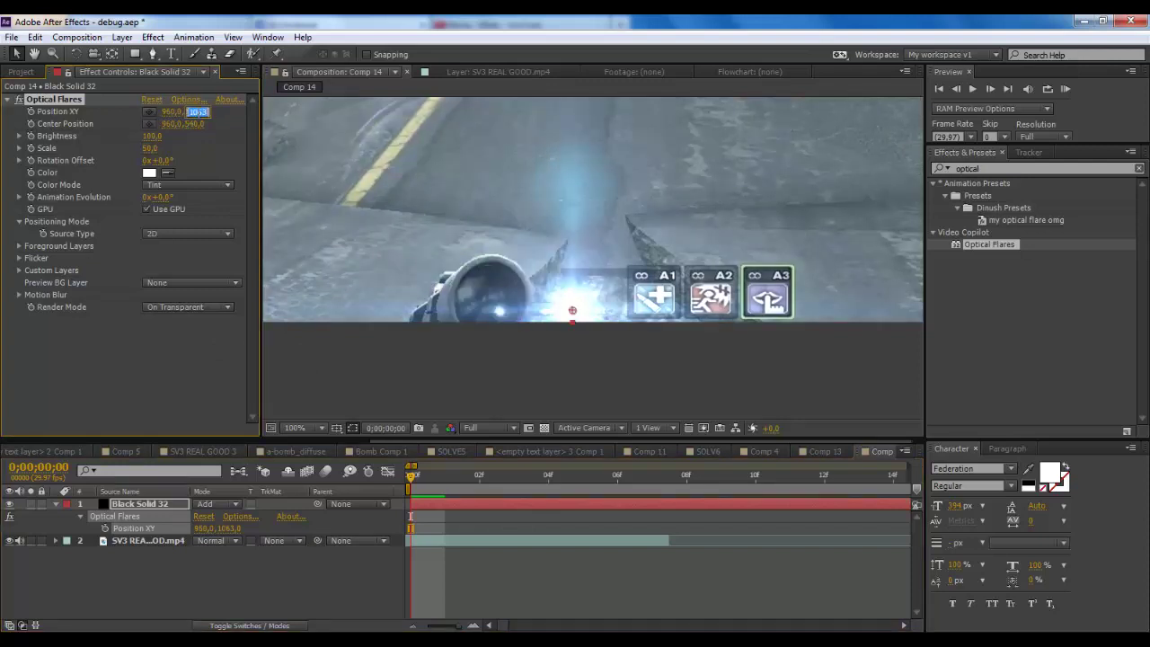
text(540)
key(Return)
scroll(413, 236, down, 4)
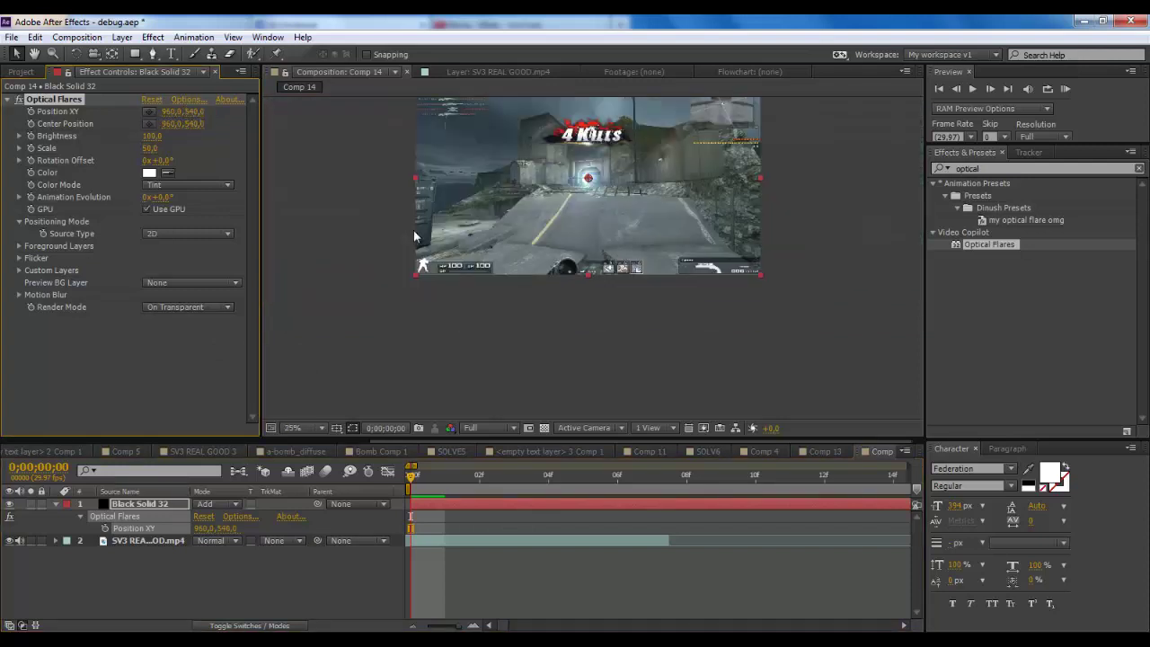
click(293, 428)
click(301, 166)
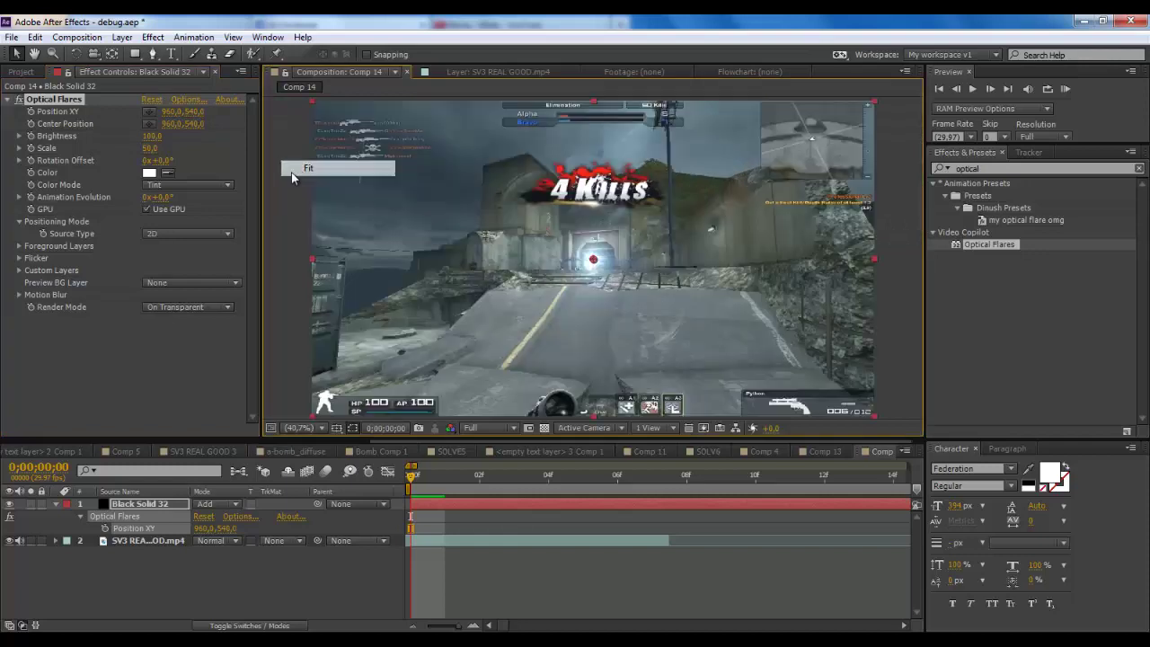
- Hide the black solid and frame the scope lens in a close-up view at 200% magnification
click(106, 555)
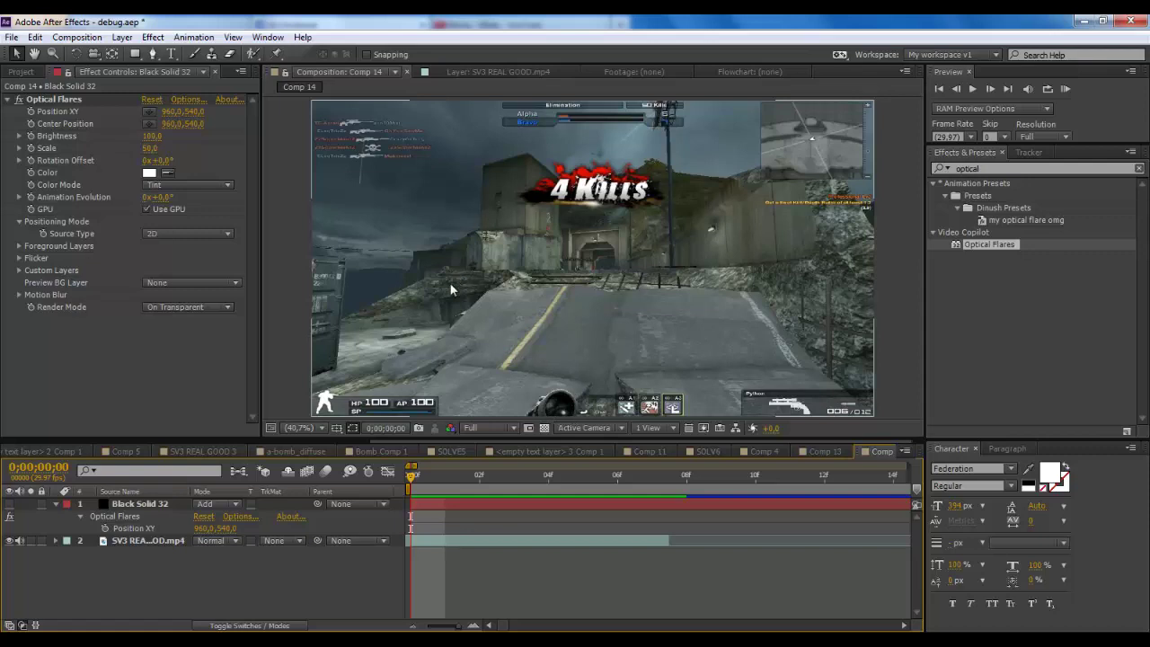
scroll(395, 336, down, 2)
scroll(395, 337, up, 2)
scroll(395, 337, down, 3)
scroll(394, 342, up, 4)
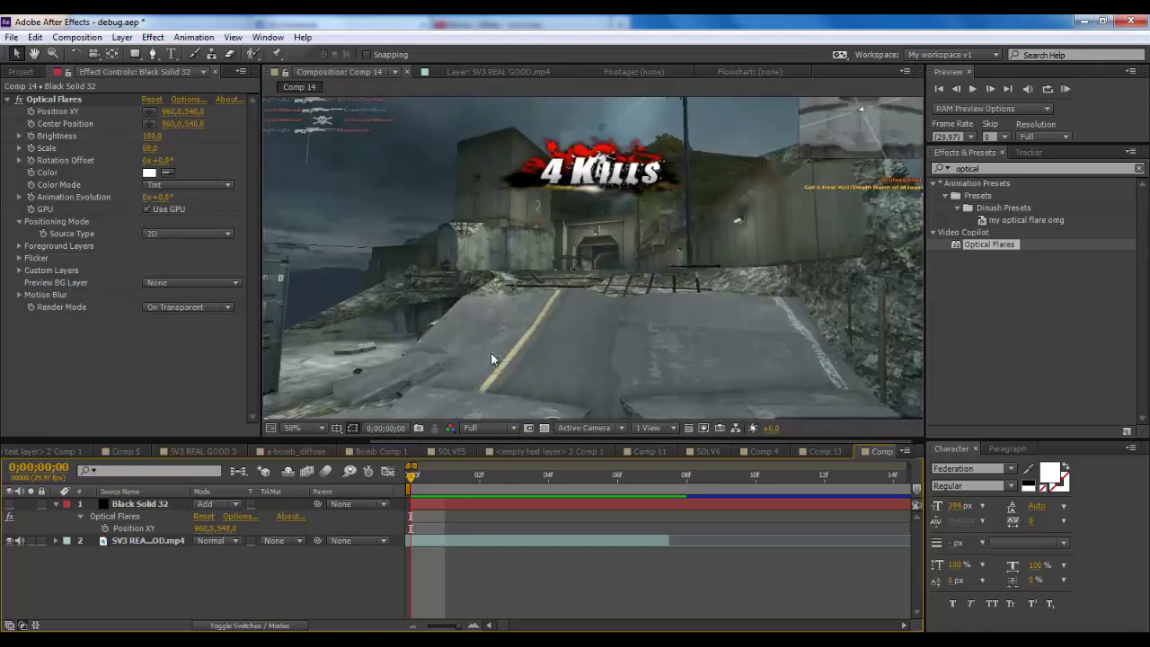
scroll(491, 351, up, 1)
scroll(491, 352, down, 3)
scroll(490, 351, up, 2)
scroll(489, 326, down, 2)
key(h)
scroll(441, 252, up, 3)
drag(497, 326, 558, 290)
scroll(558, 290, up, 1)
drag(338, 344, 719, 231)
key(v)
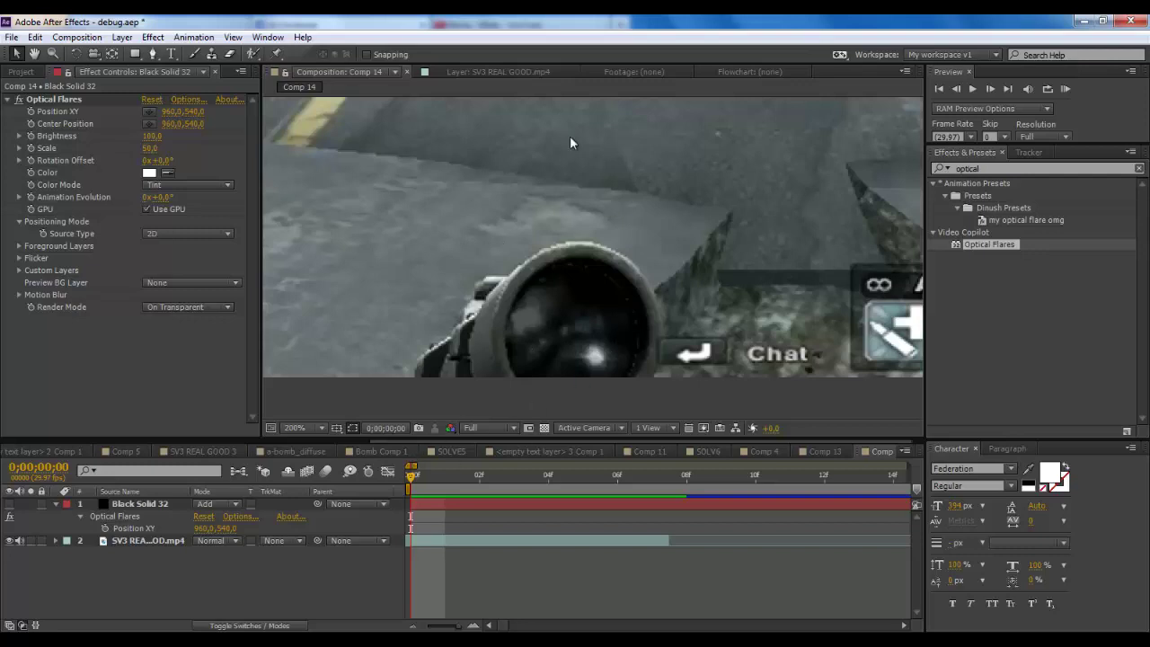
- Add a null object to the composition
right_click(316, 566)
mouse_move(467, 421)
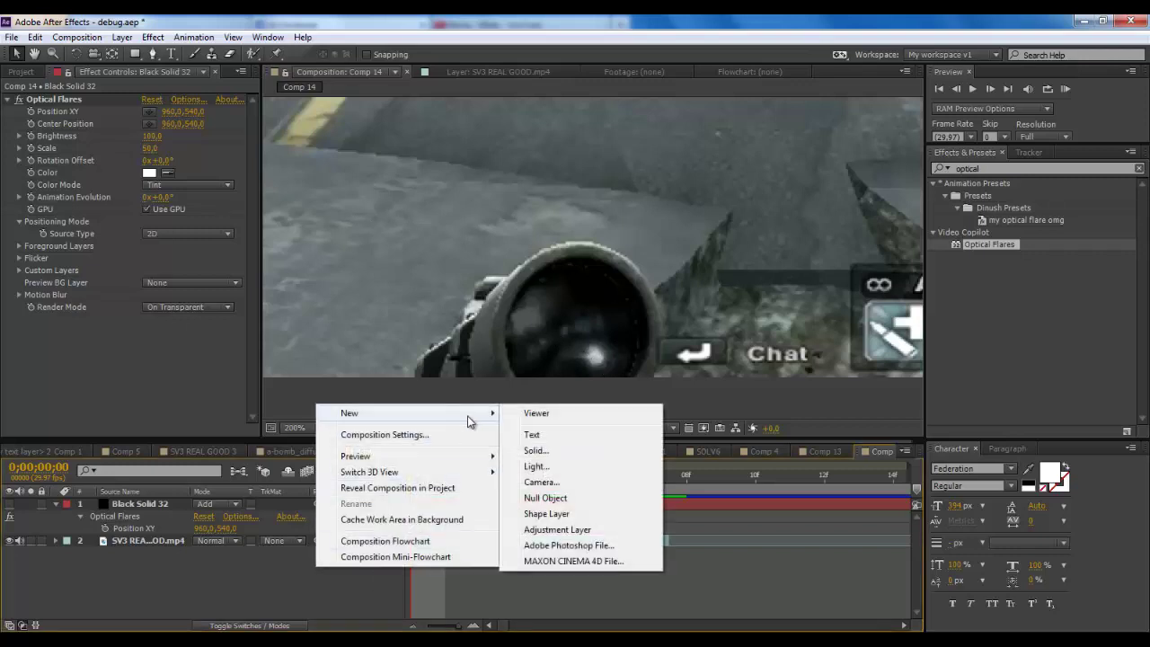
click(551, 500)
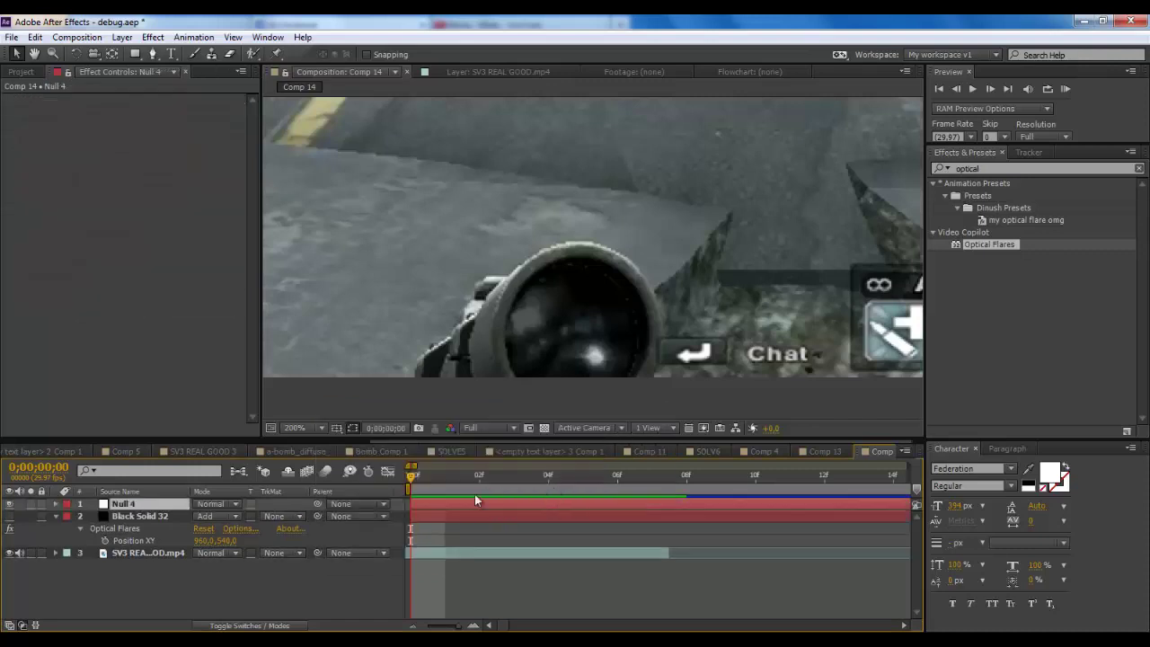
- Start Track Motion on the SV3 REAL GOOD.mp4 gameplay layer
click(158, 552)
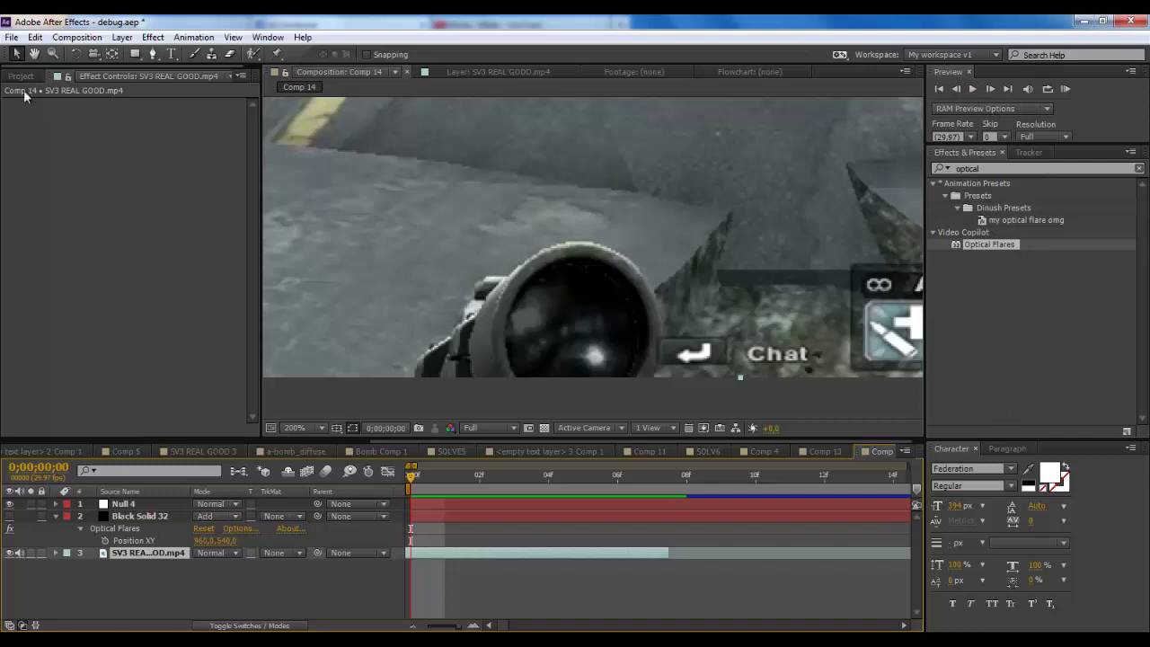
click(122, 38)
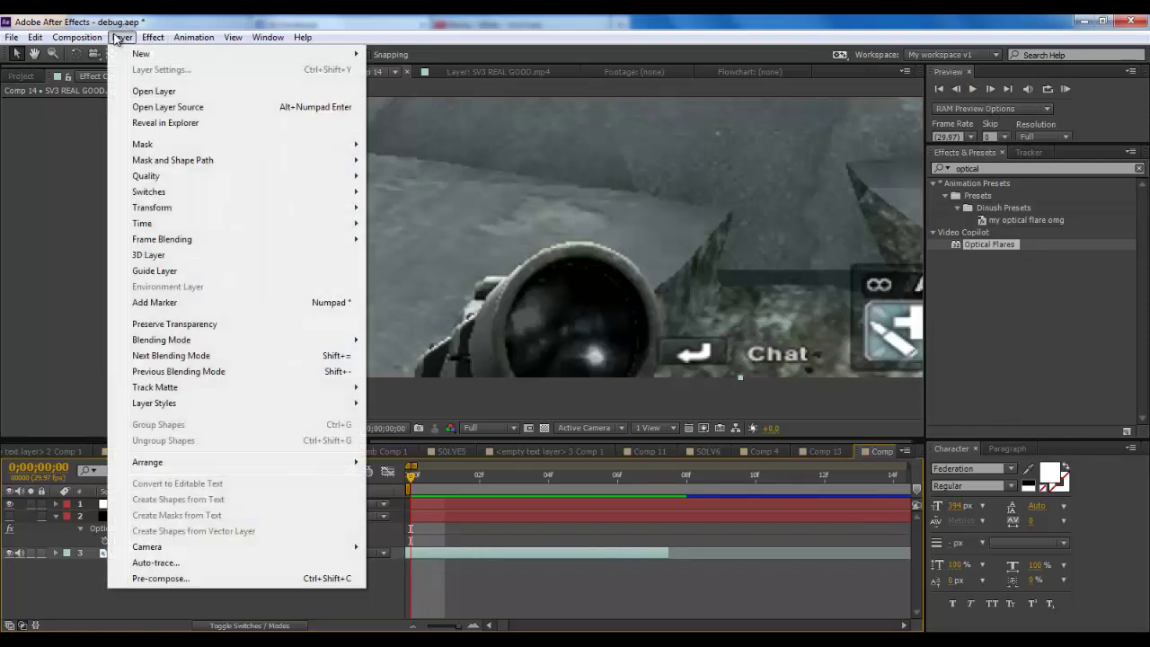
mouse_move(199, 38)
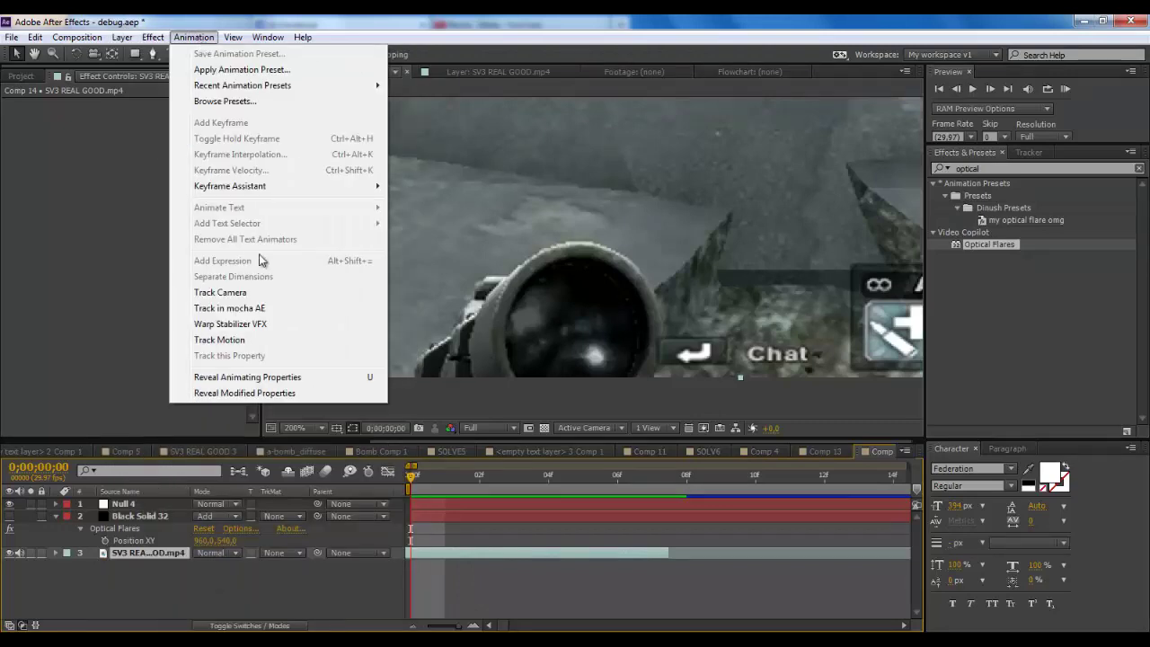
click(239, 342)
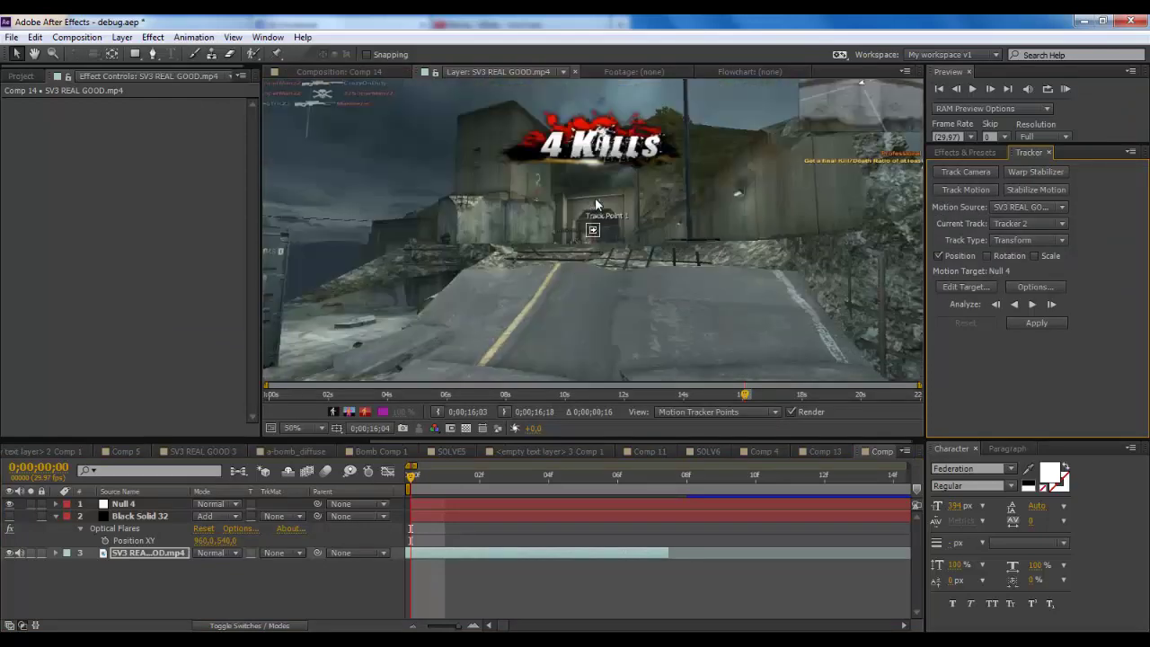
- Shrink Track Point 1's feature and search regions and place it on the bright highlight in the scope lens
scroll(595, 205, up, 2)
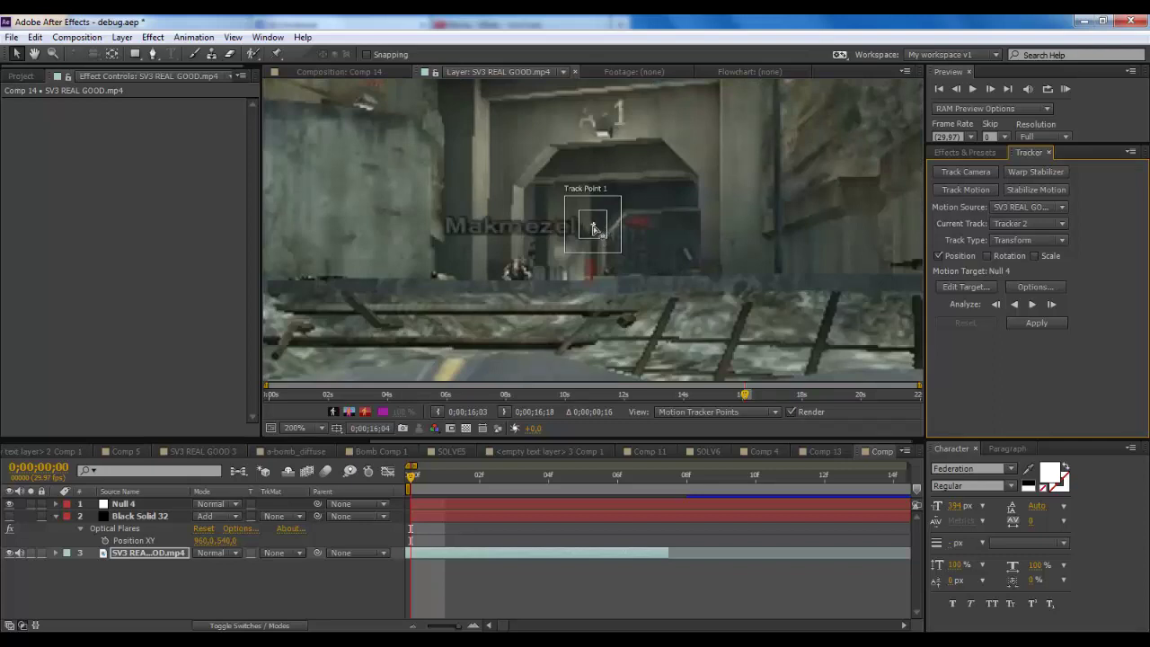
scroll(593, 229, up, 1)
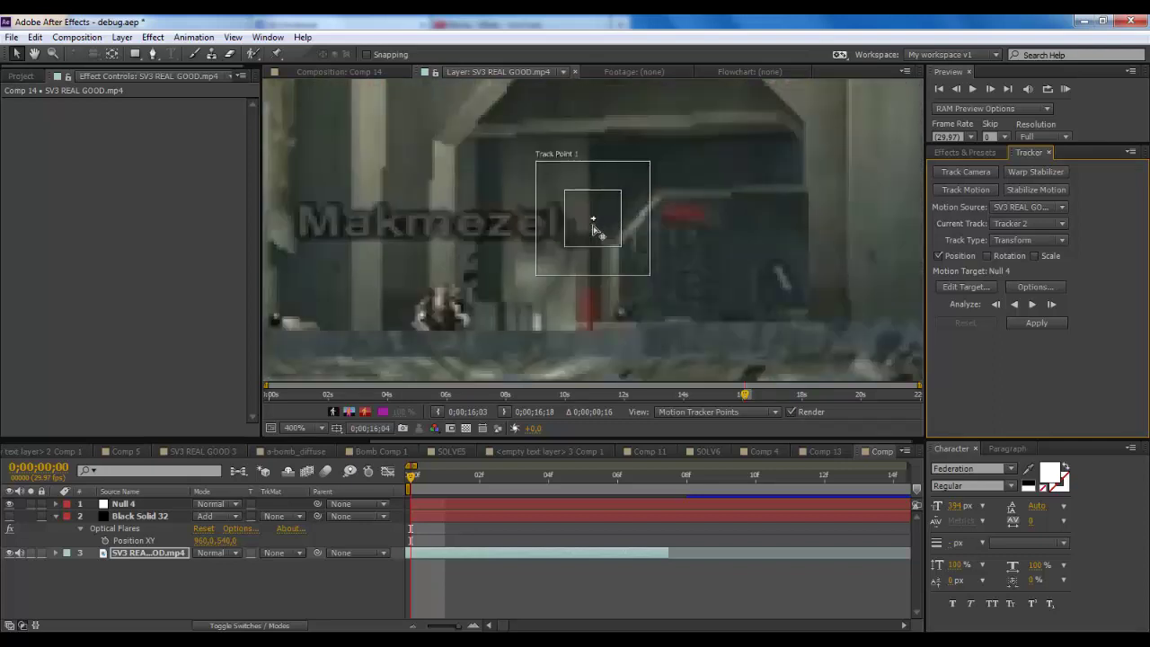
drag(612, 234, 505, 230)
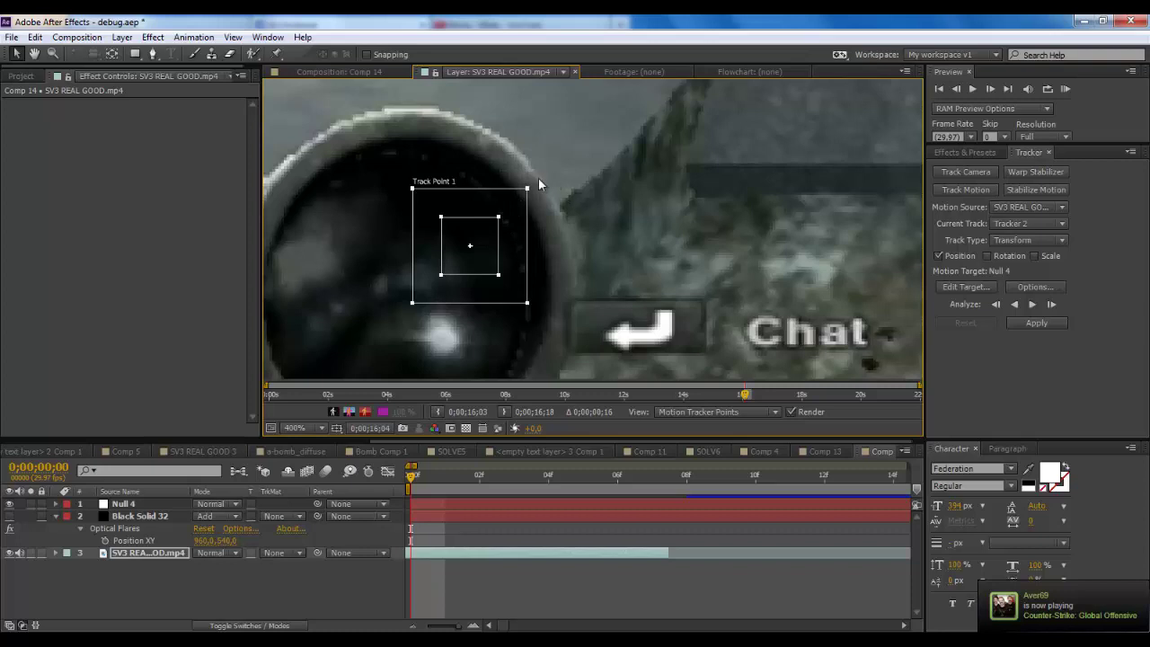
drag(501, 221, 482, 231)
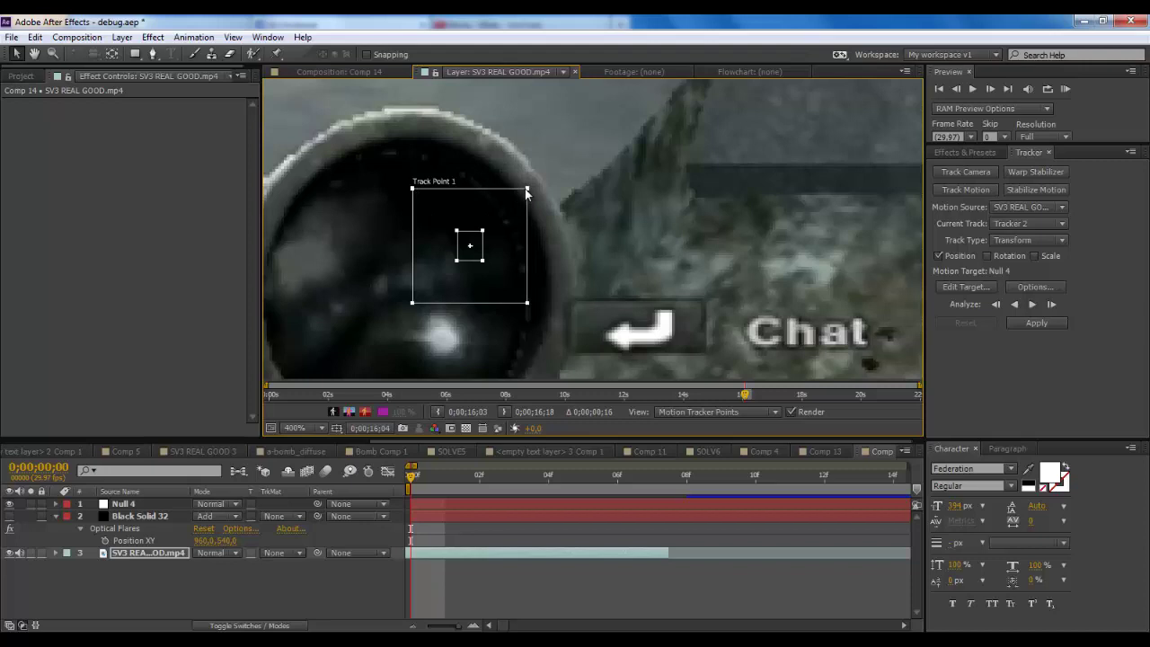
mouse_move(527, 190)
mouse_down()
mouse_move(536, 183)
mouse_move(528, 210)
mouse_move(538, 210)
mouse_move(488, 176)
mouse_move(478, 218)
mouse_move(537, 163)
mouse_move(585, 208)
mouse_move(496, 221)
mouse_move(523, 200)
mouse_up()
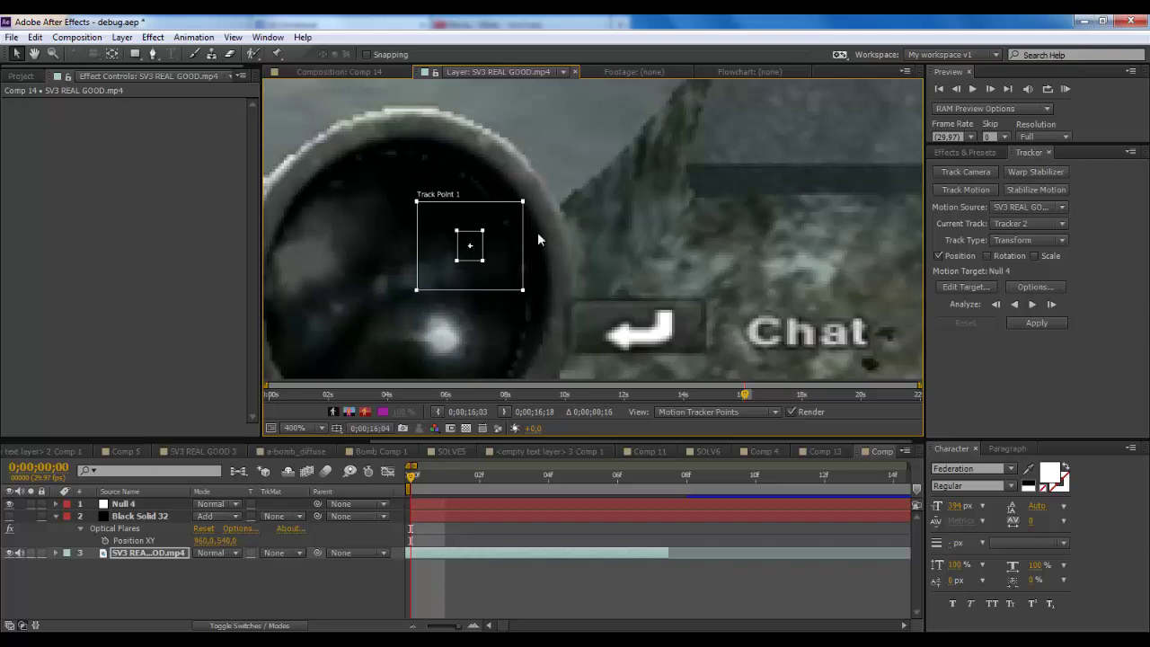
drag(477, 245, 451, 335)
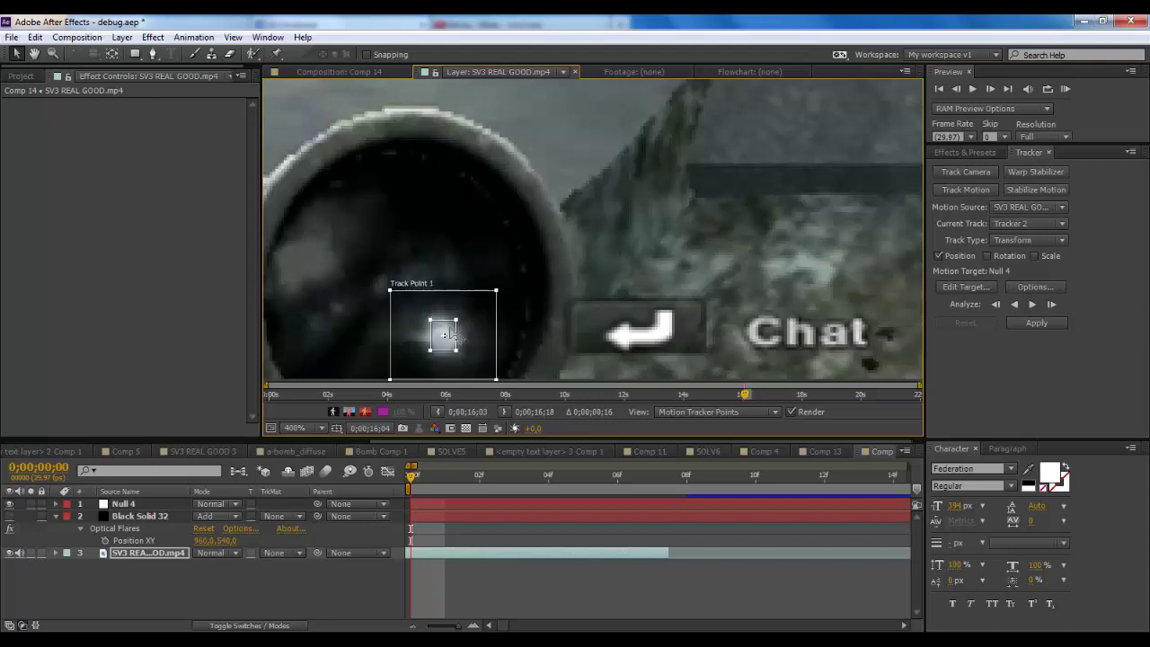
- Resize the track point's search region to cover the highlight's movement by frame 1, and return to the first frame
drag(496, 290, 456, 319)
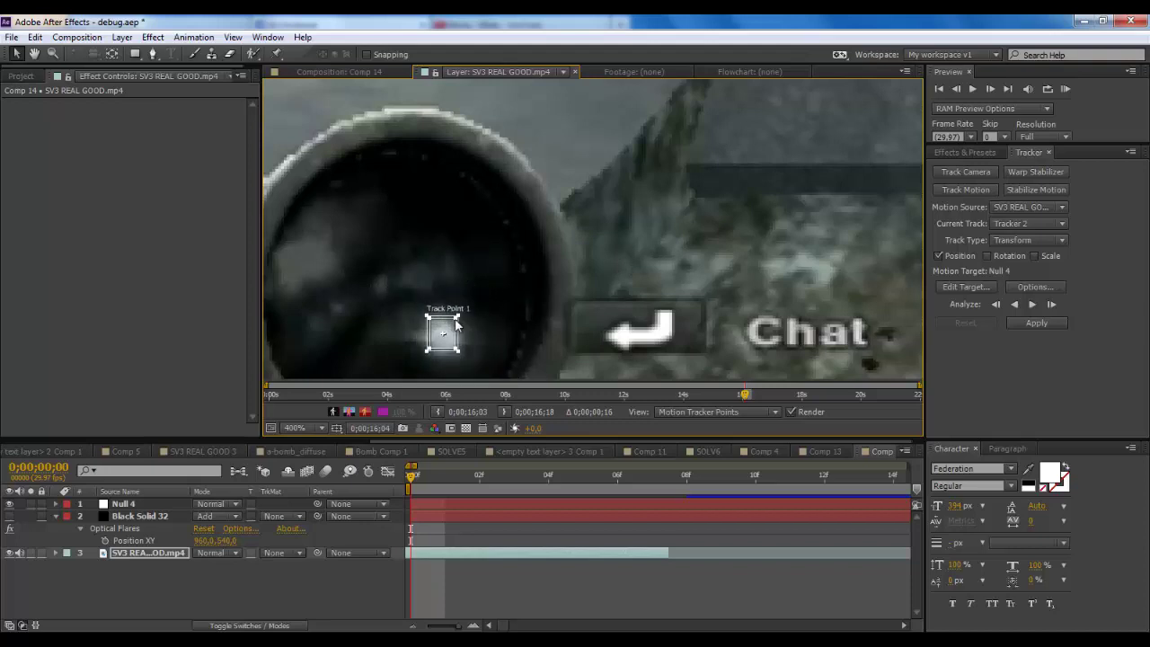
click(442, 470)
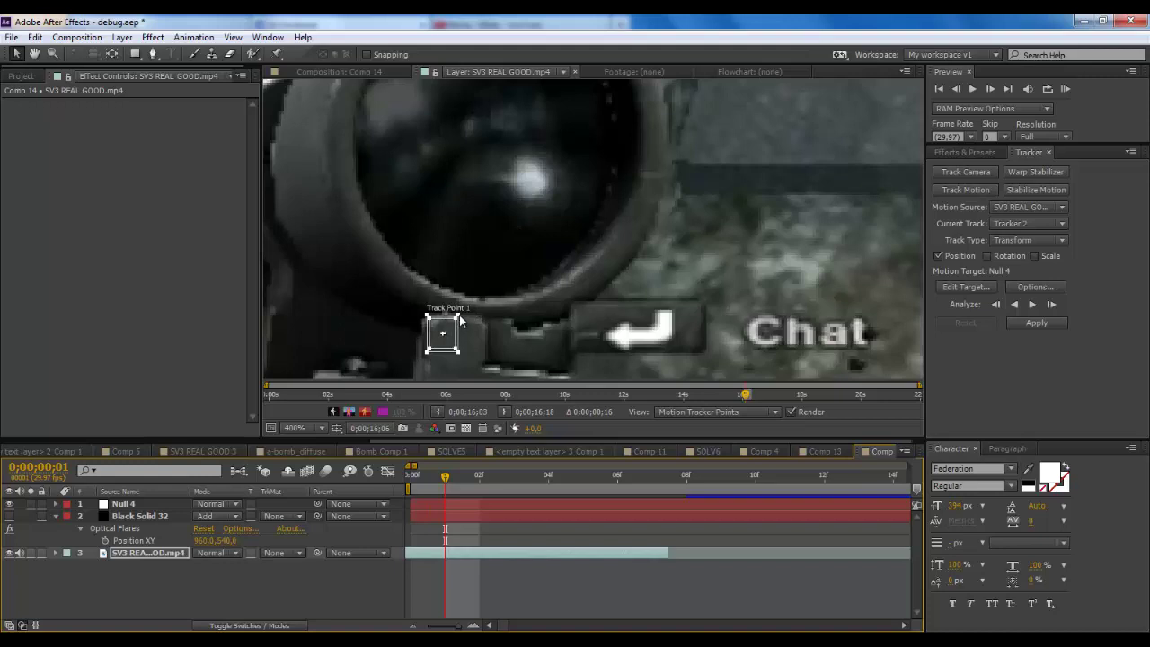
drag(459, 319, 667, 117)
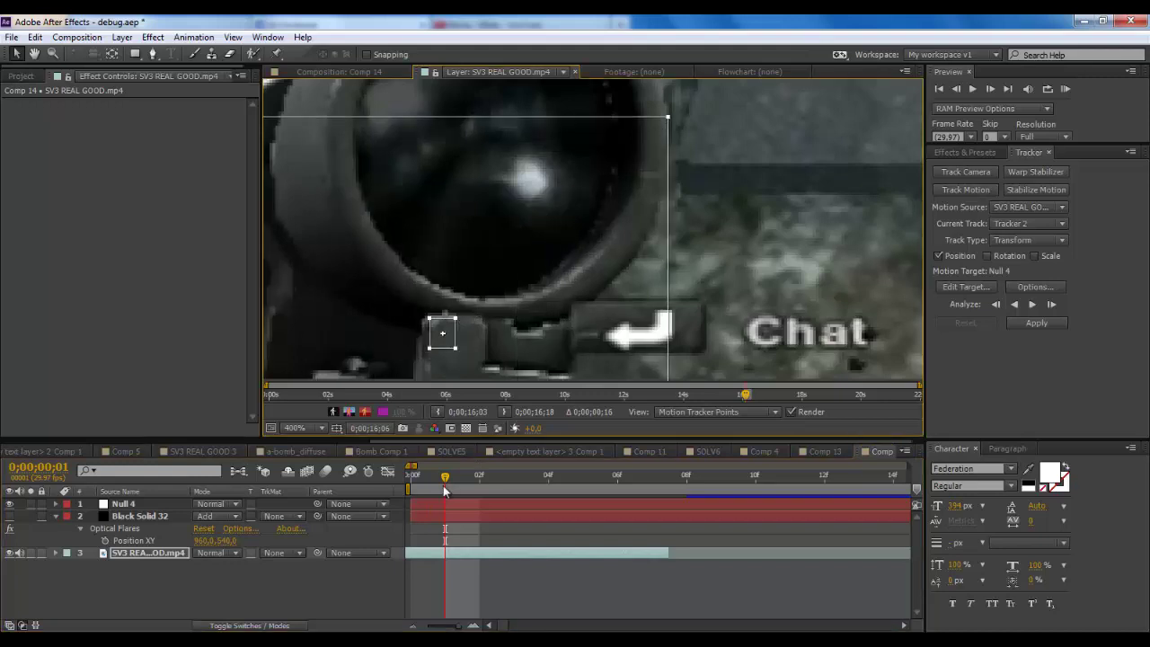
drag(443, 485, 415, 485)
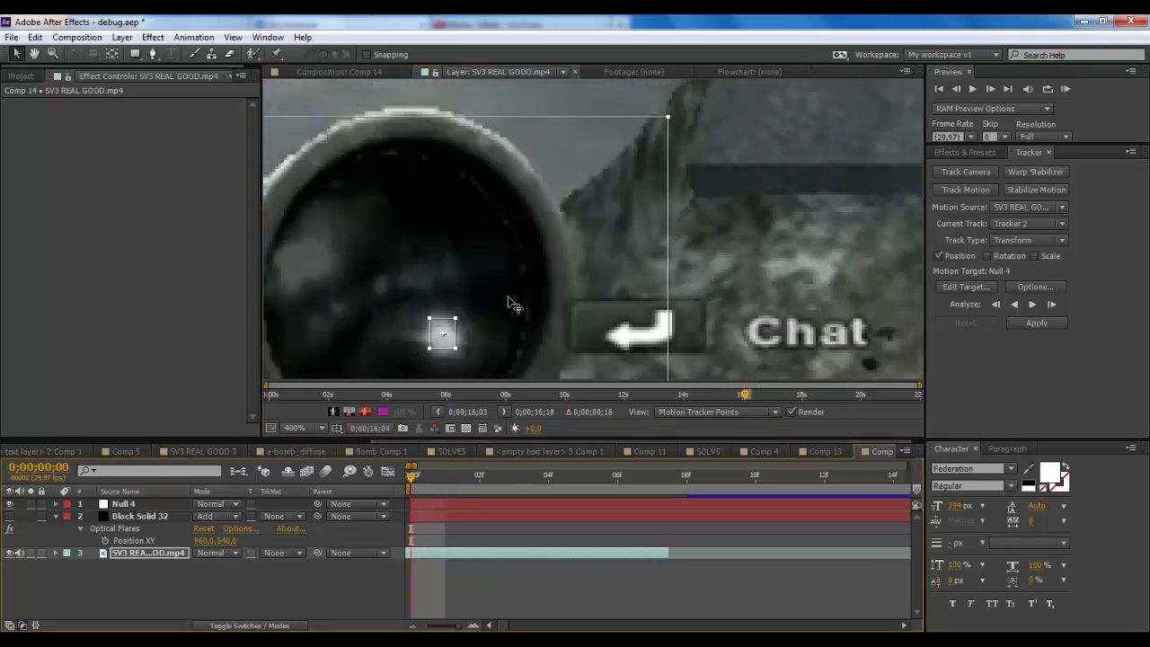
- Set Null 4 as the tracker's motion target and keep the gameplay layer at the first frame
scroll(522, 280, down, 1)
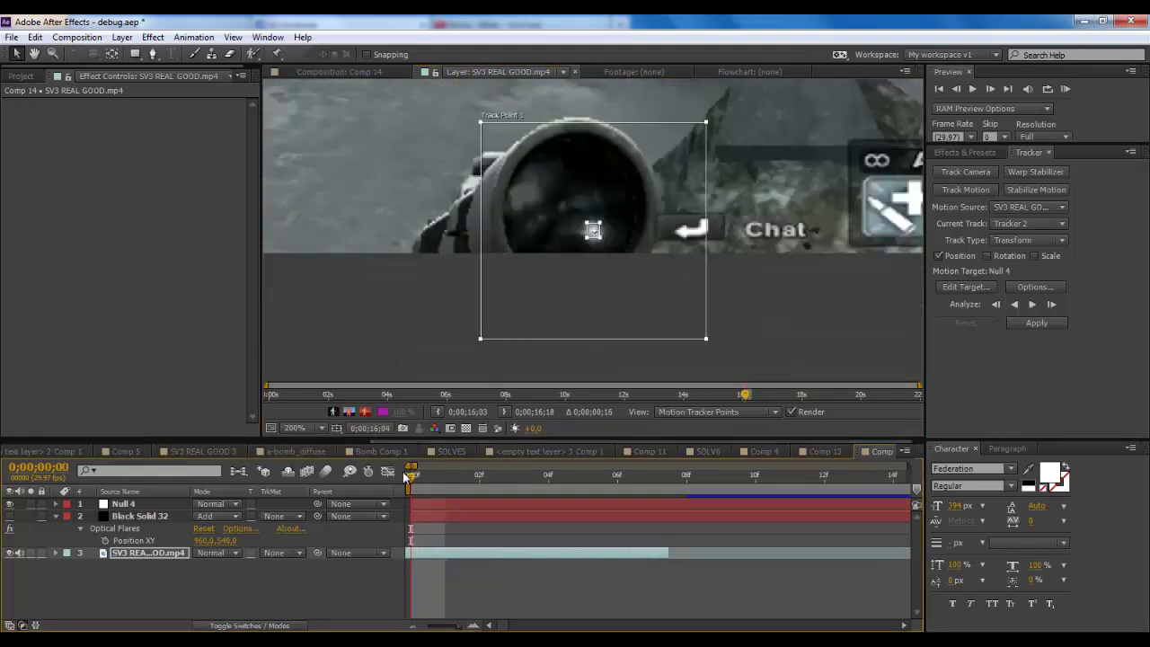
mouse_move(417, 485)
mouse_down()
mouse_move(477, 484)
mouse_move(409, 486)
mouse_up()
click(975, 285)
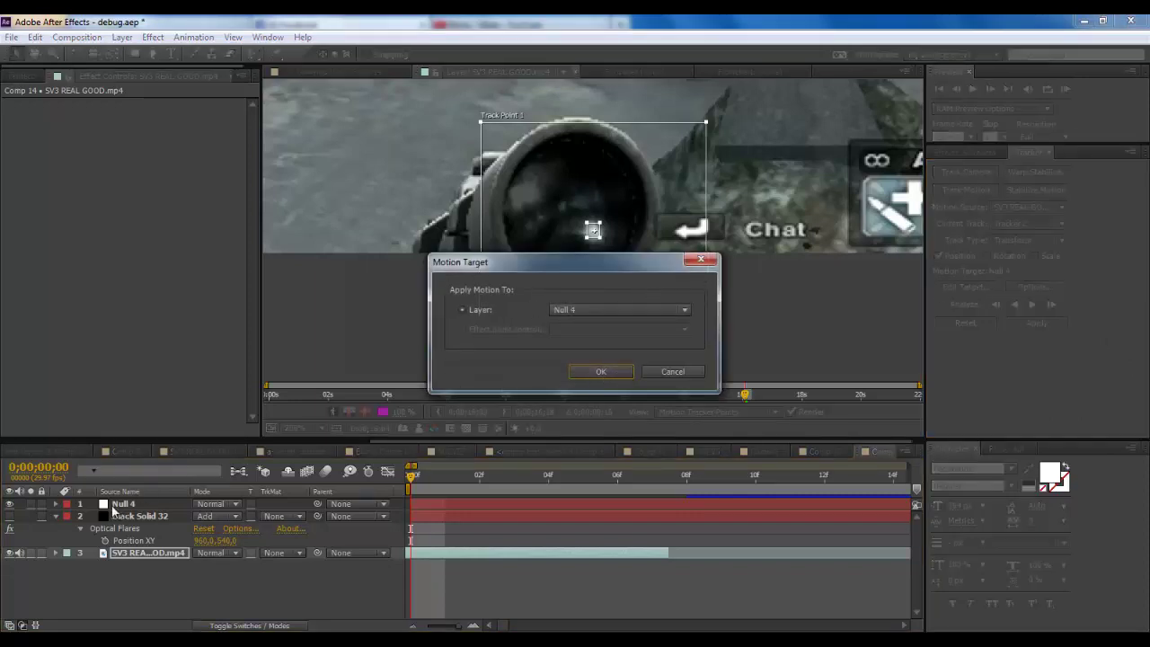
click(598, 306)
click(589, 310)
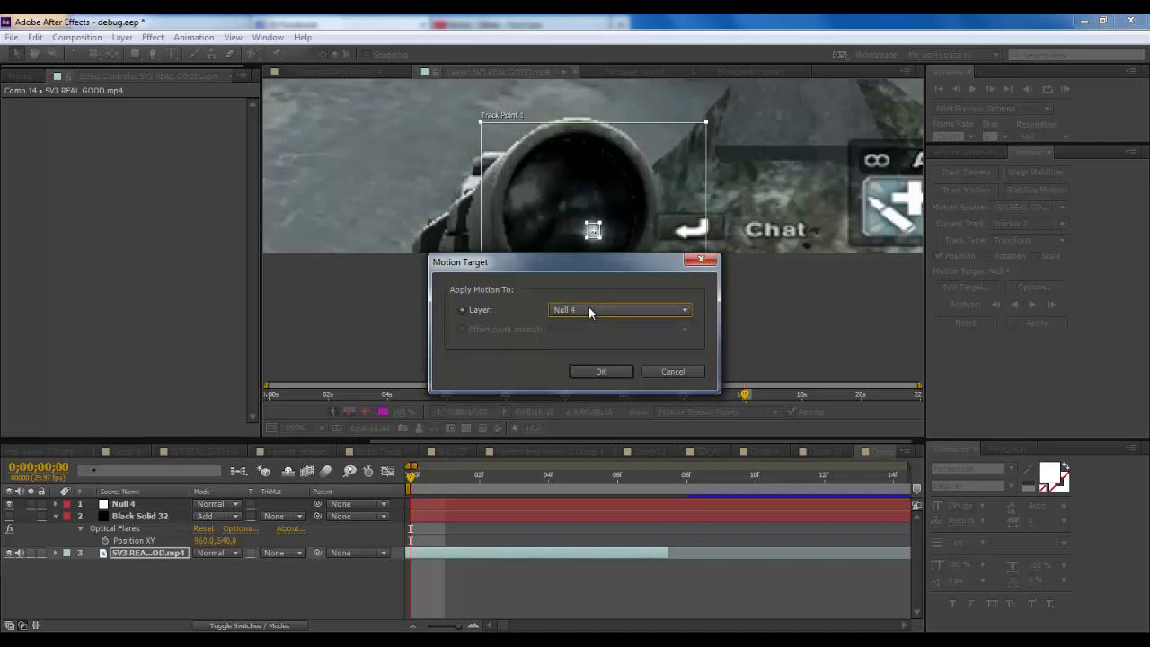
click(610, 375)
drag(640, 478, 410, 492)
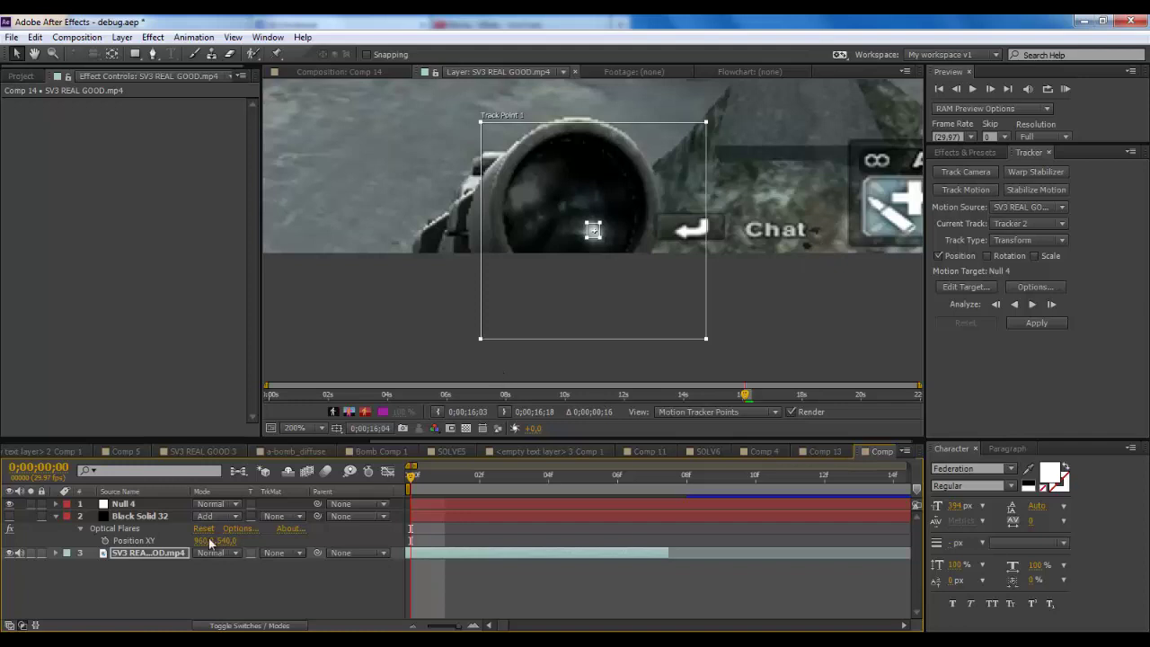
click(137, 554)
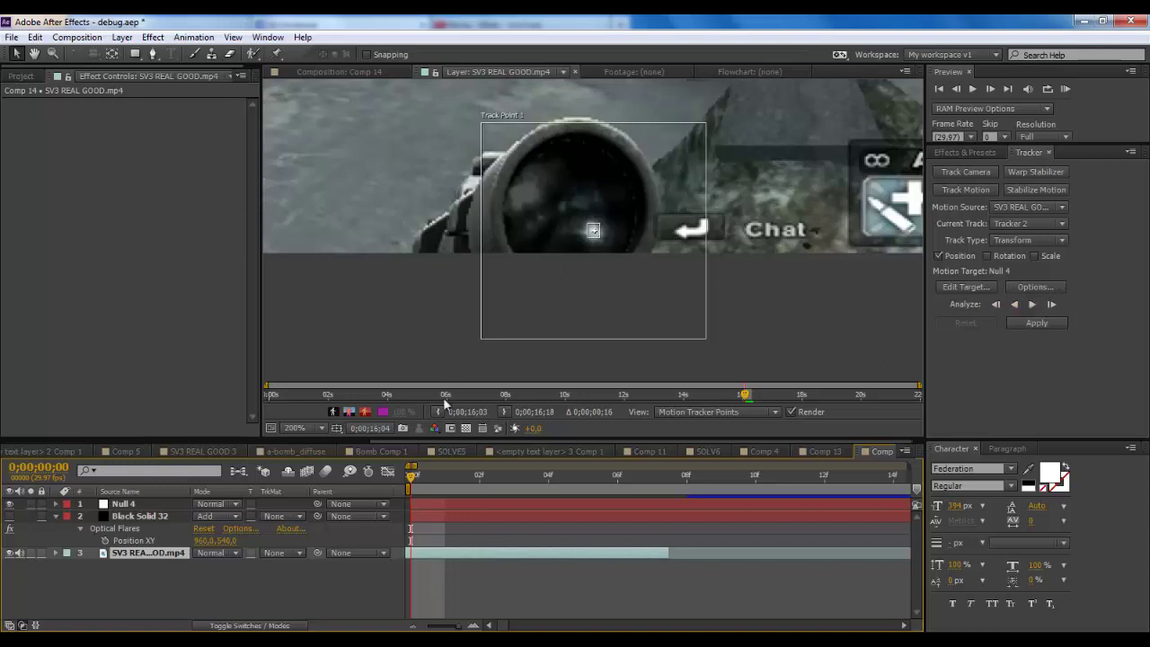
mouse_move(418, 485)
mouse_down()
mouse_move(611, 477)
mouse_move(411, 485)
mouse_up()
drag(411, 483, 361, 438)
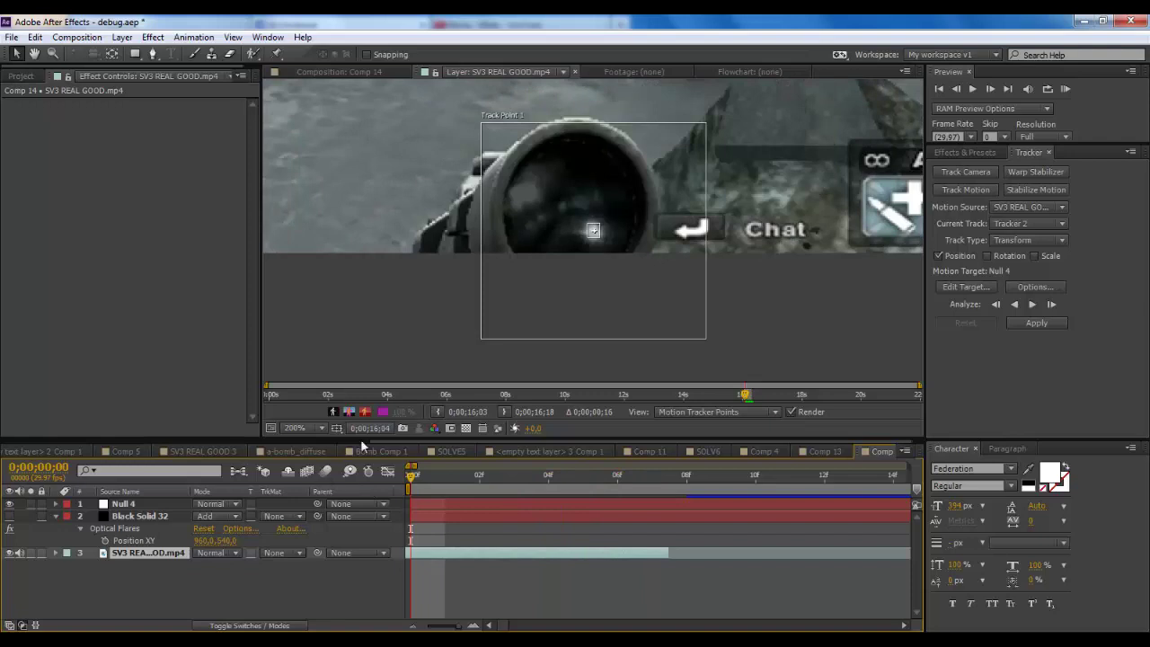
- Analyze the track point forward one frame at a time from the first frame to frame 3
click(1051, 305)
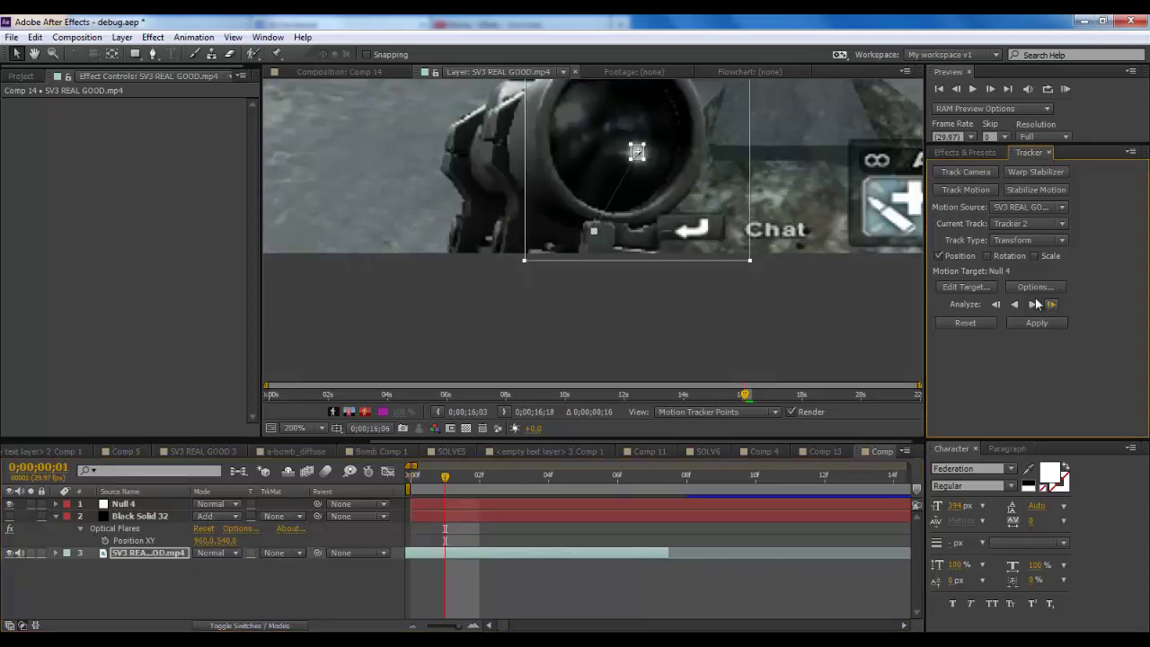
click(34, 53)
scroll(447, 190, down, 2)
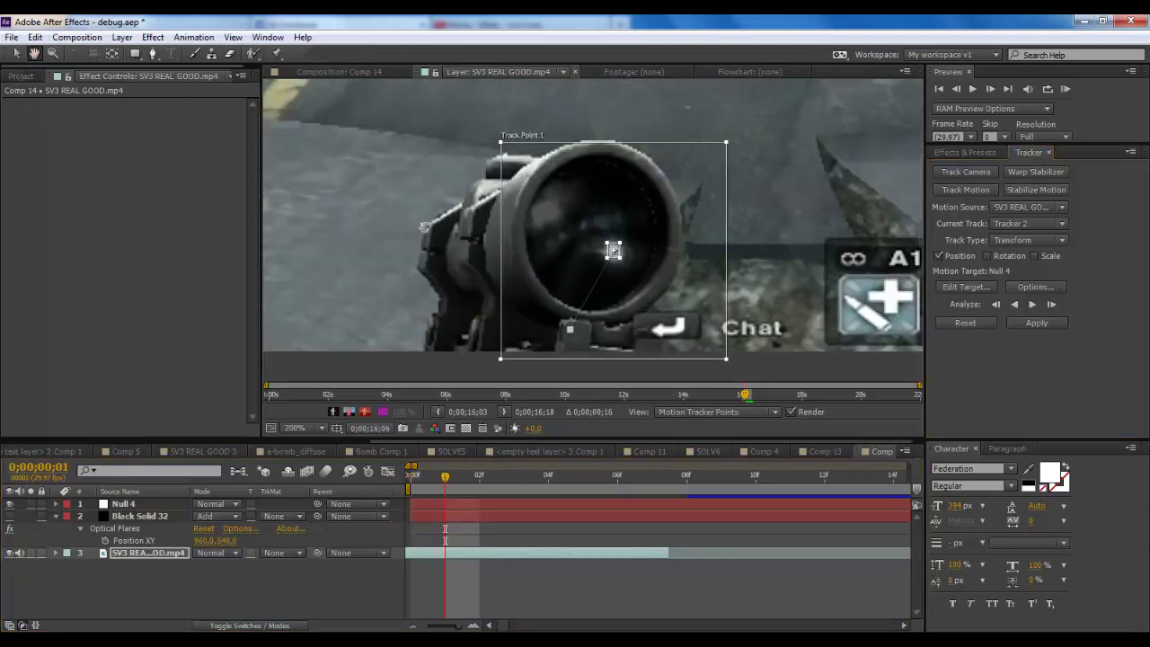
scroll(447, 191, up, 1)
drag(447, 191, 383, 261)
key(v)
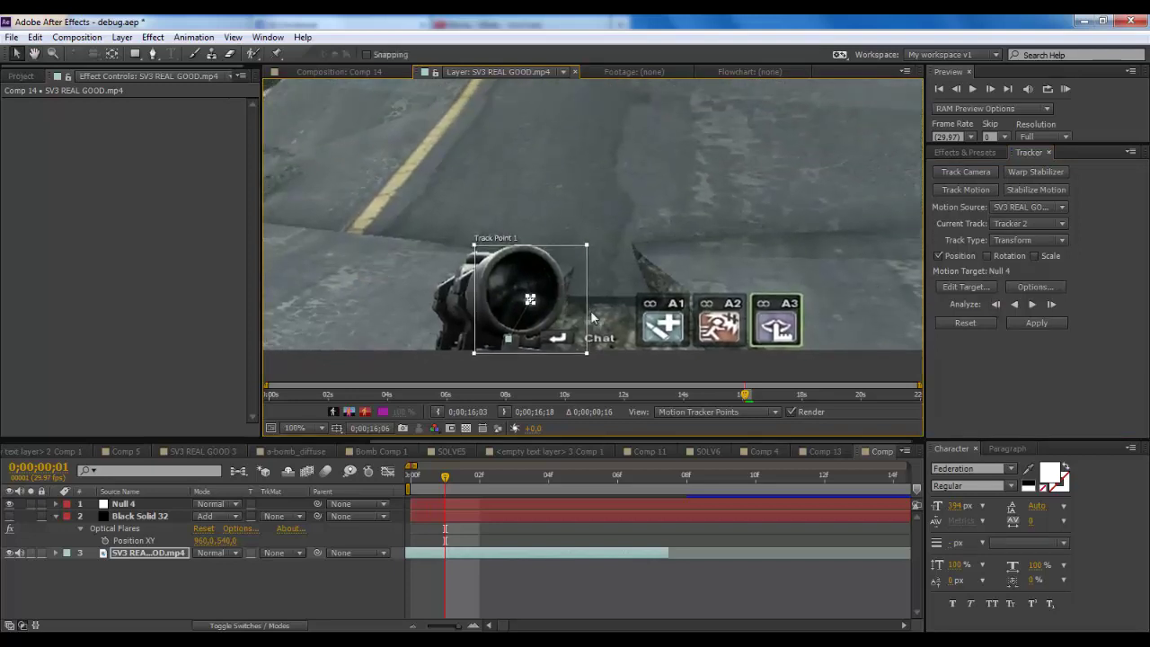
click(1049, 307)
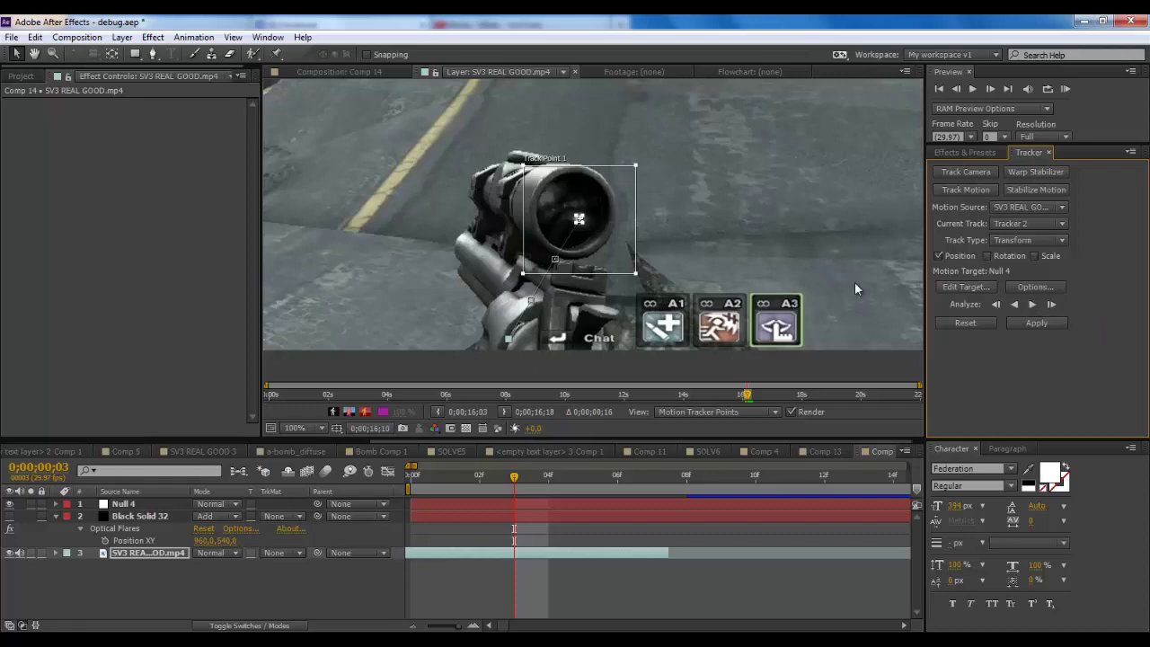
- Examine how closely the track point sits on the scope's highlight at frame 3
scroll(671, 293, up, 2)
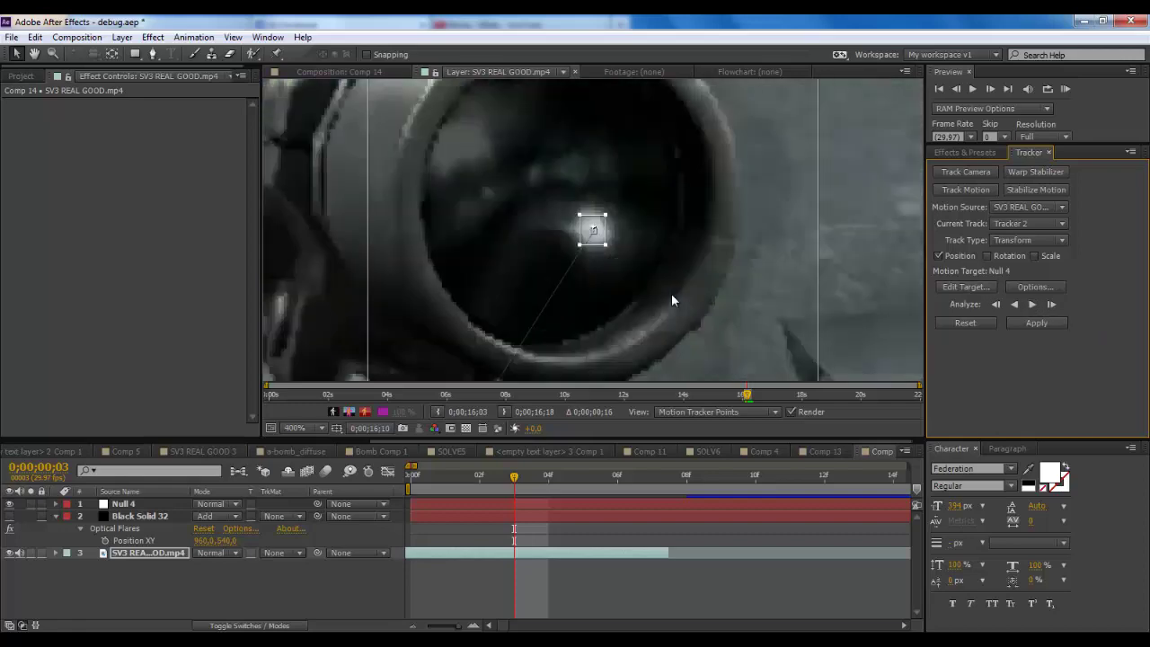
scroll(671, 292, up, 1)
scroll(672, 293, down, 2)
scroll(671, 293, up, 3)
scroll(671, 293, down, 3)
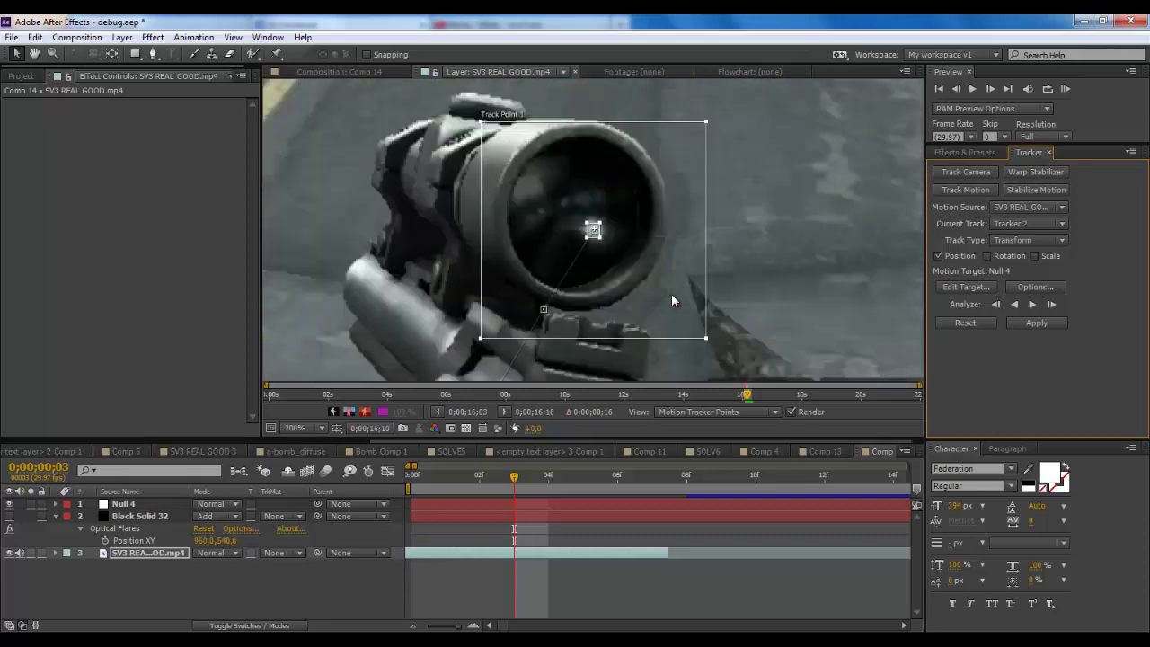
scroll(671, 293, up, 4)
scroll(671, 293, down, 4)
scroll(671, 293, up, 2)
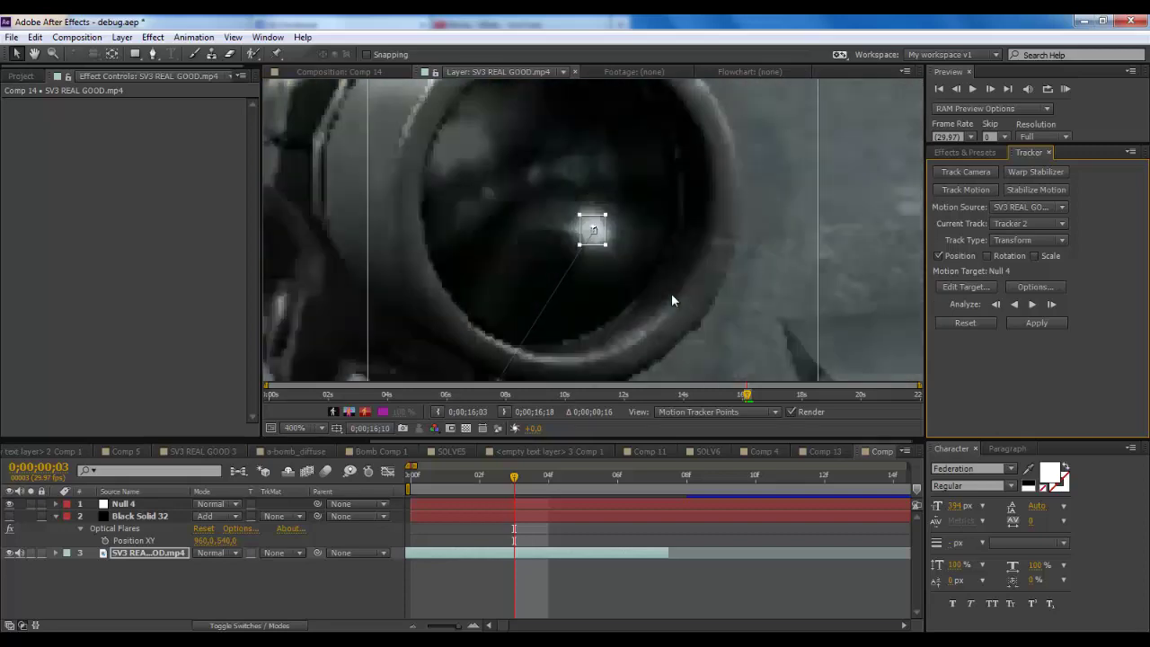
- Analyze the track forward to frame 5 and nudge the track point slightly on the scope's highlight
click(1053, 303)
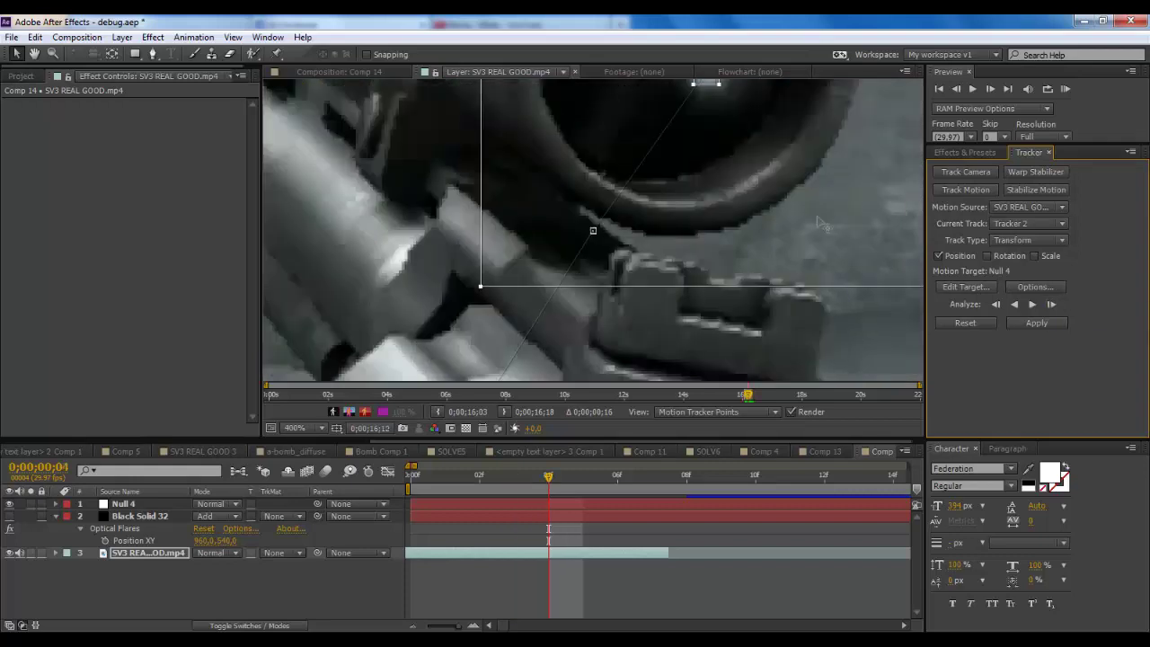
click(1053, 304)
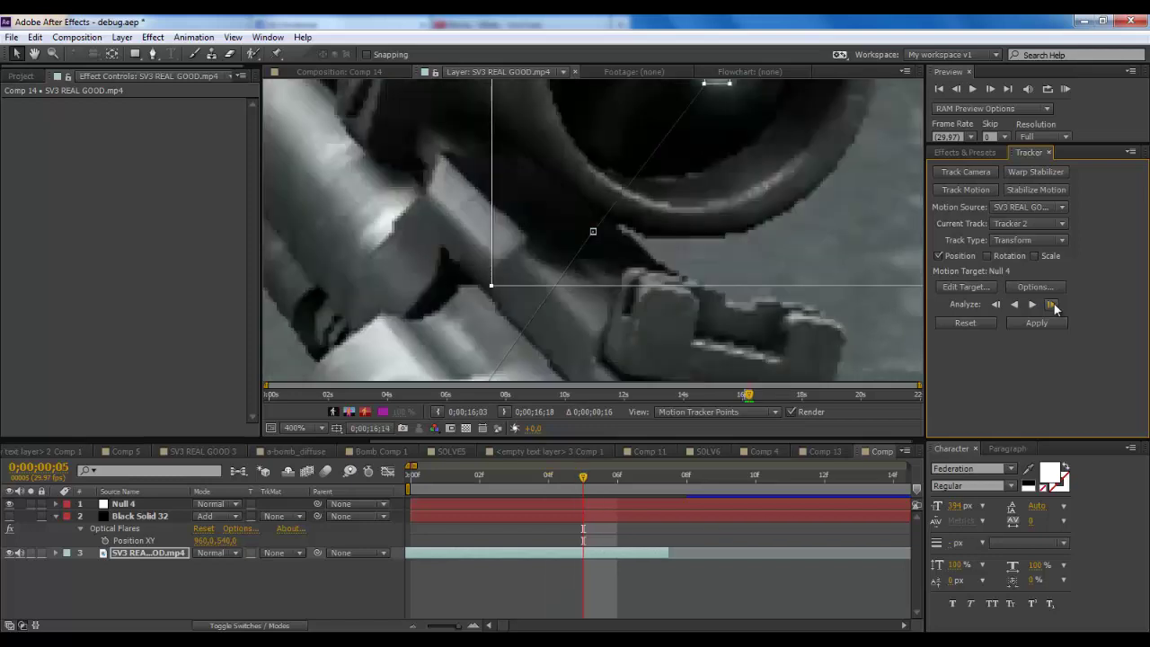
scroll(719, 252, down, 2)
scroll(633, 239, up, 3)
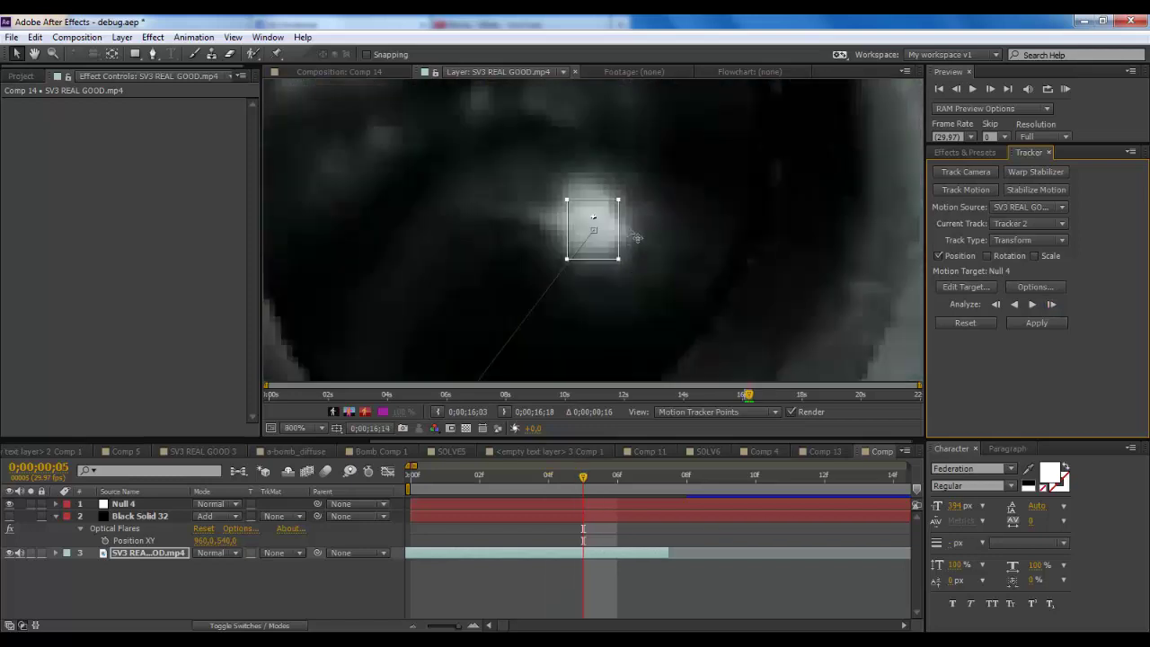
drag(608, 234, 610, 237)
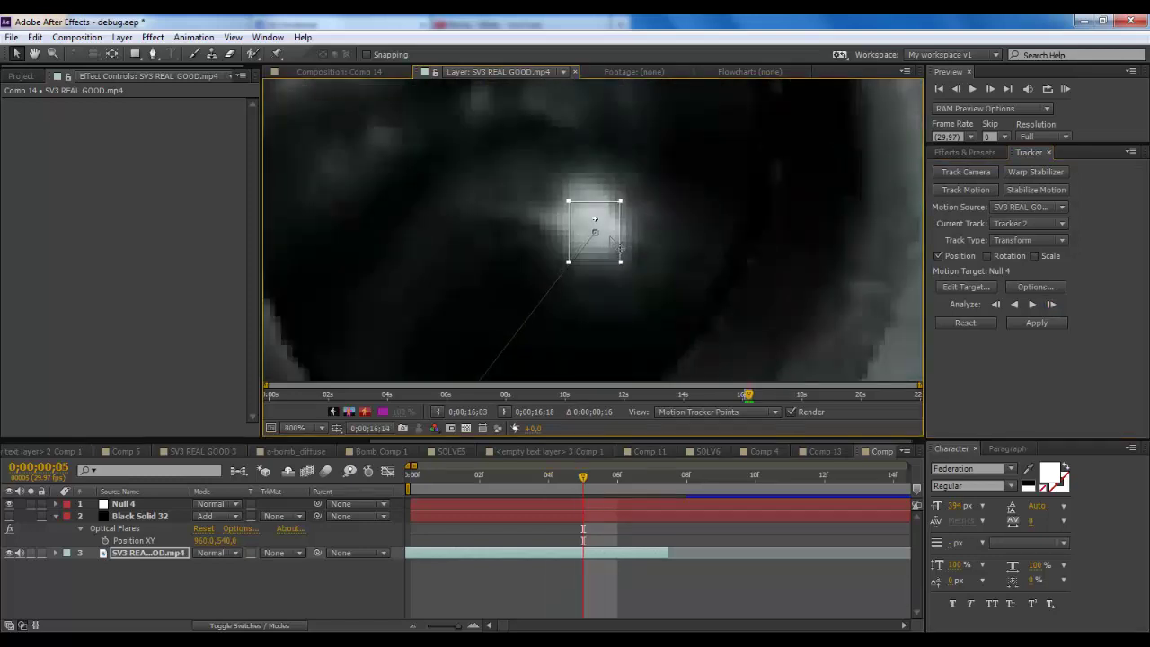
- Analyze the track back to frame 4, and run it forward again frame by frame past frame 5
click(997, 305)
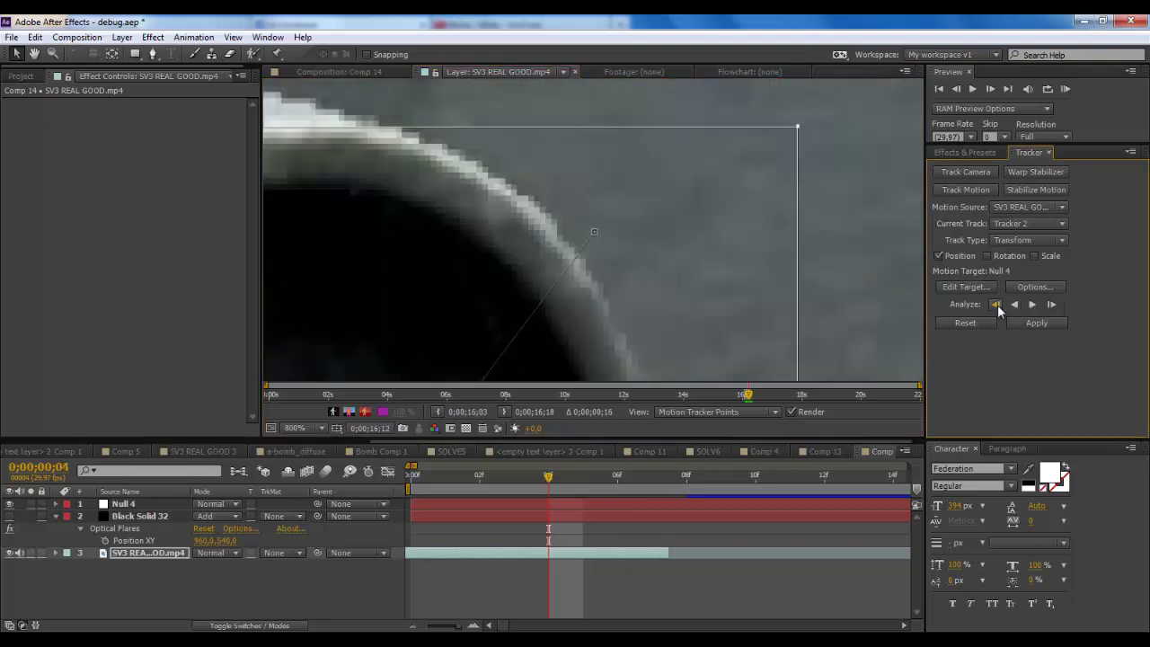
scroll(583, 290, down, 3)
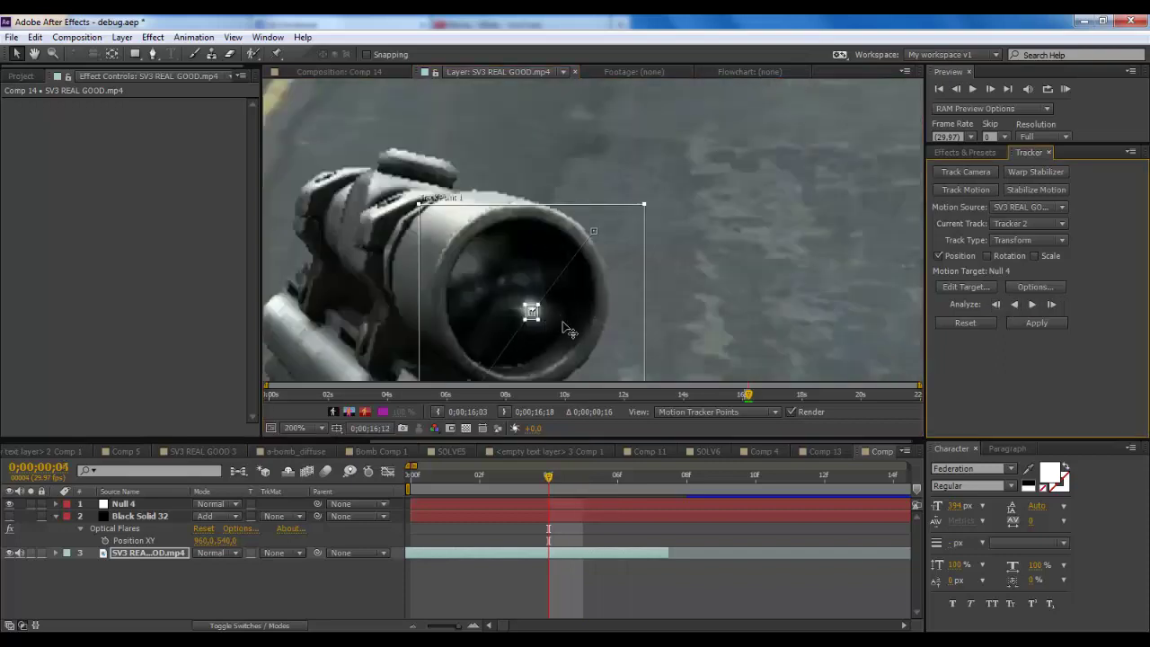
click(1052, 305)
click(1051, 305)
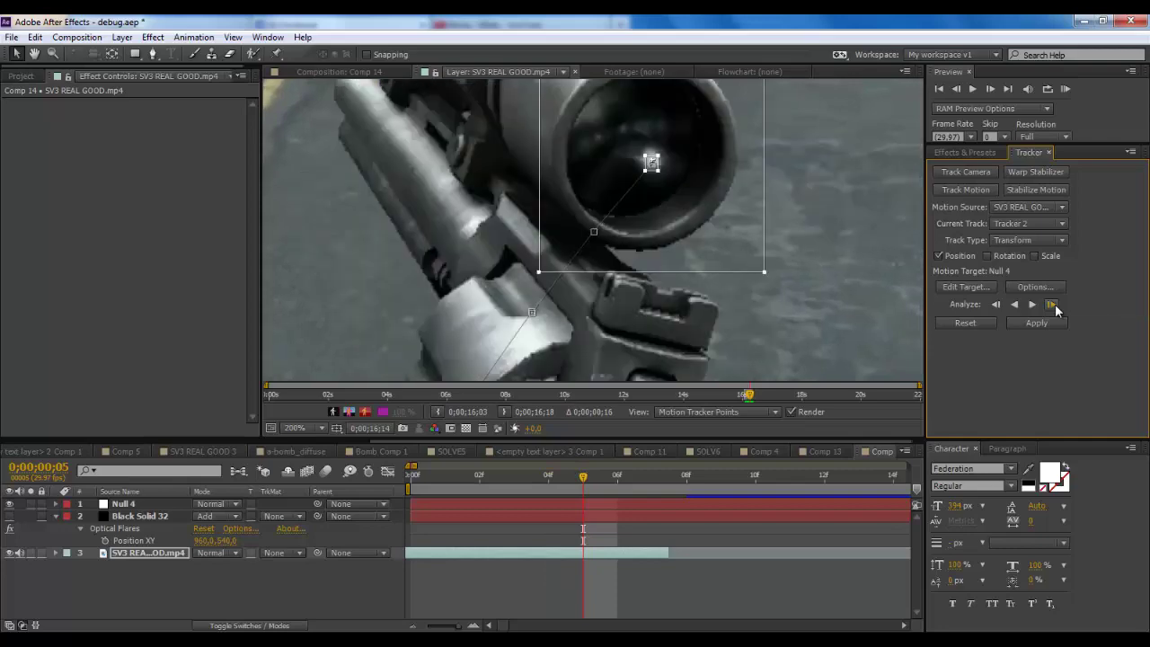
click(1055, 305)
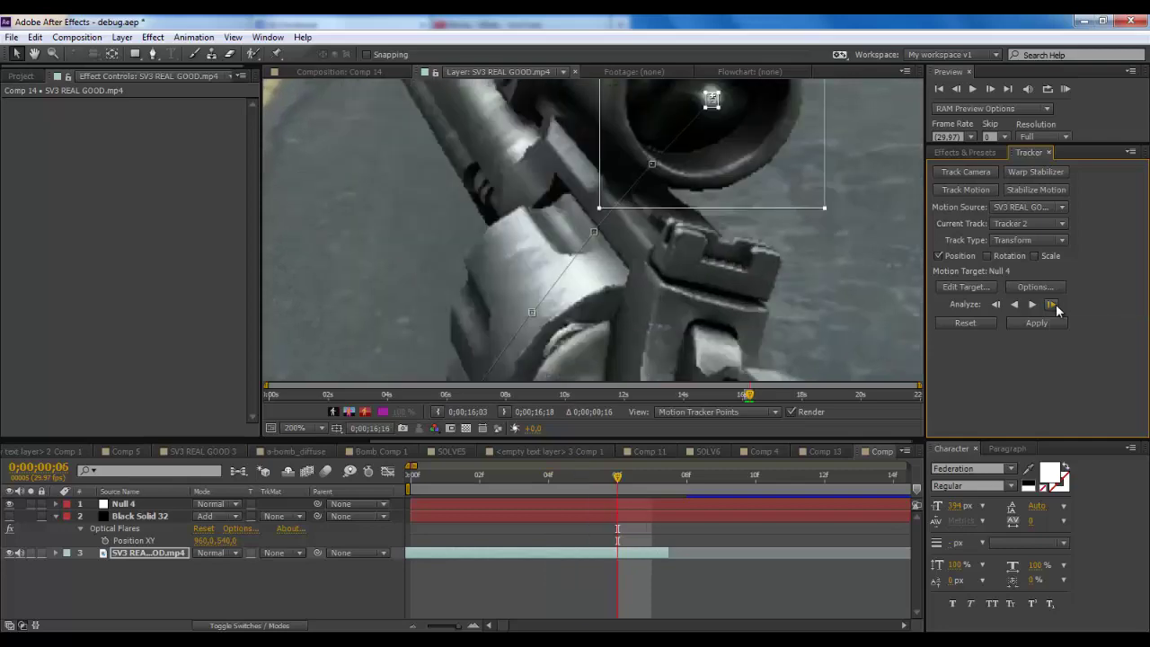
scroll(722, 167, down, 2)
scroll(620, 171, up, 1)
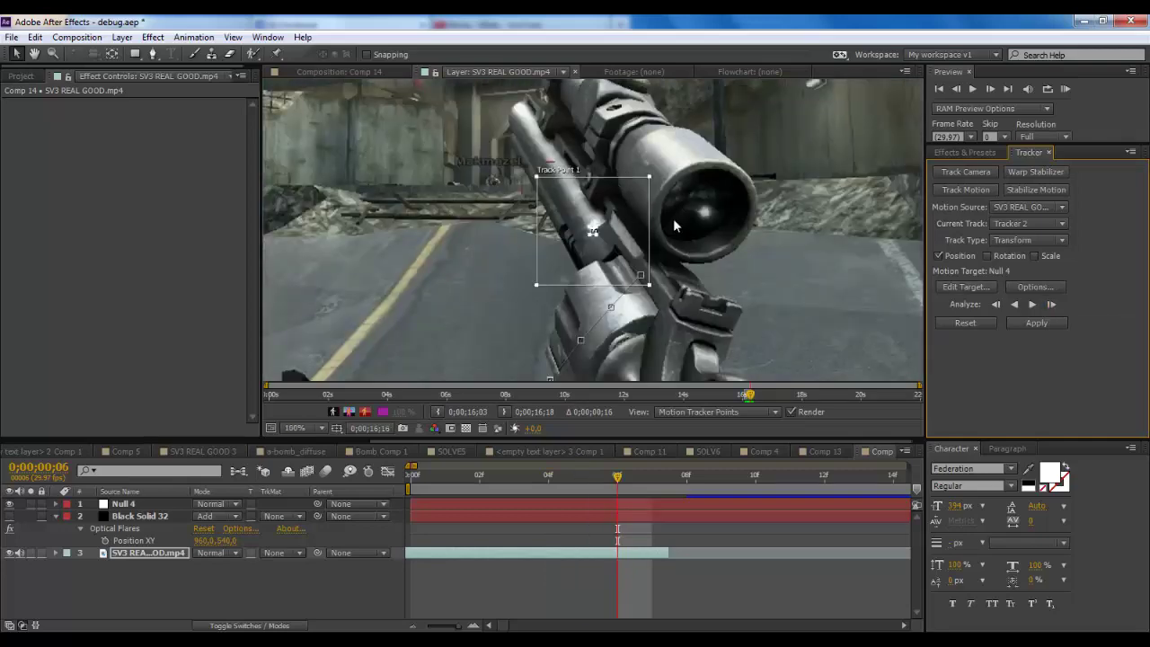
- Re-analyze the track around frame 6 and move the stray track point by hand onto the scope's highlight
click(998, 306)
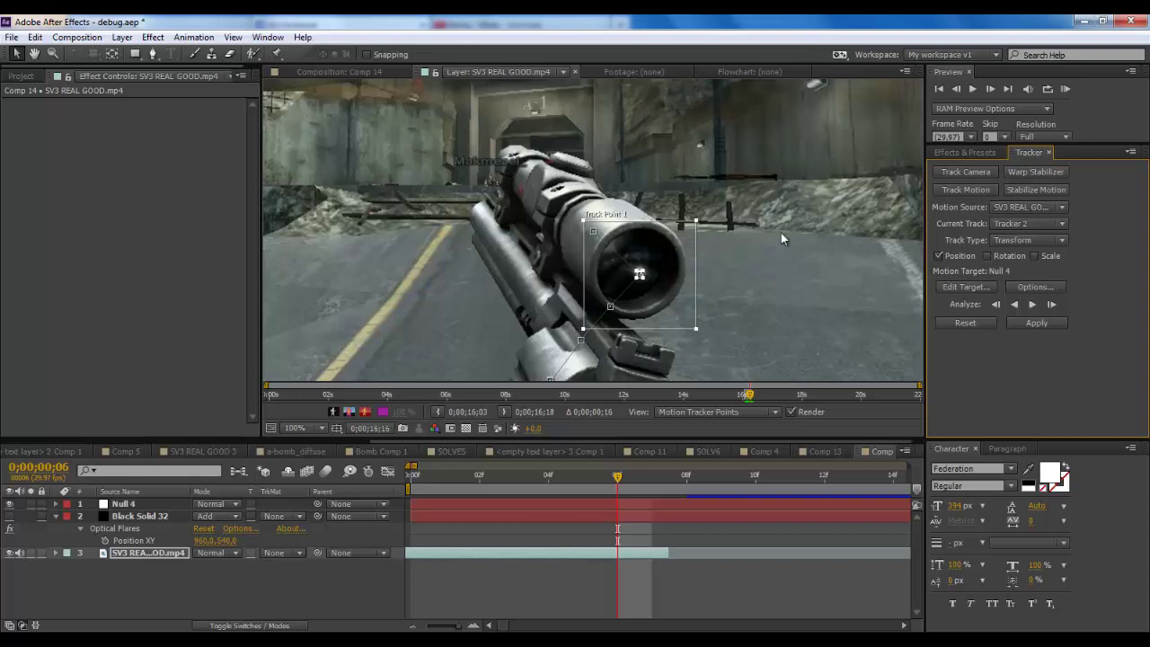
click(1051, 305)
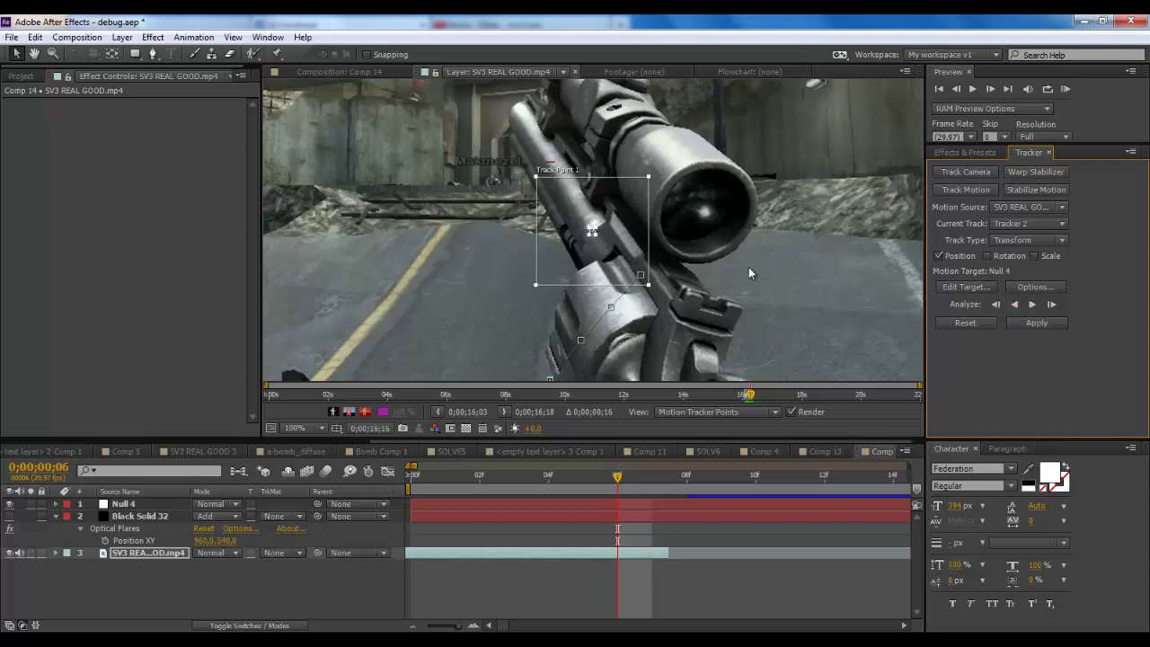
key(period)
drag(680, 245, 895, 208)
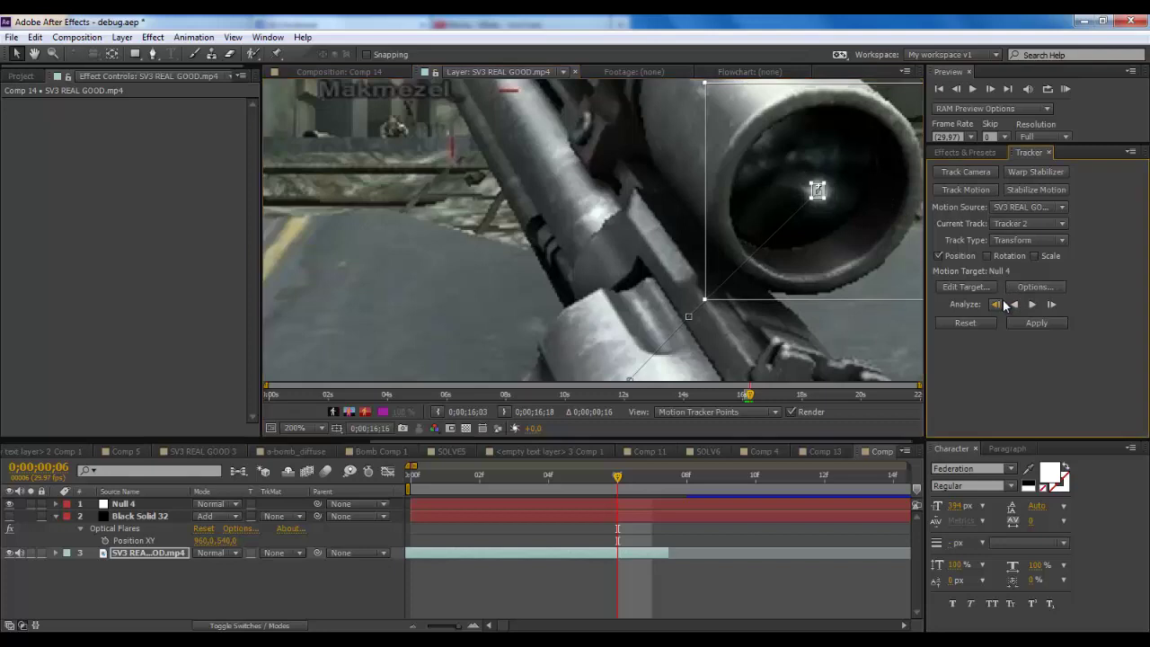
- Enlarge the track point's search region around the scope and re-analyze the track backward to frame 5
scroll(826, 256, down, 1)
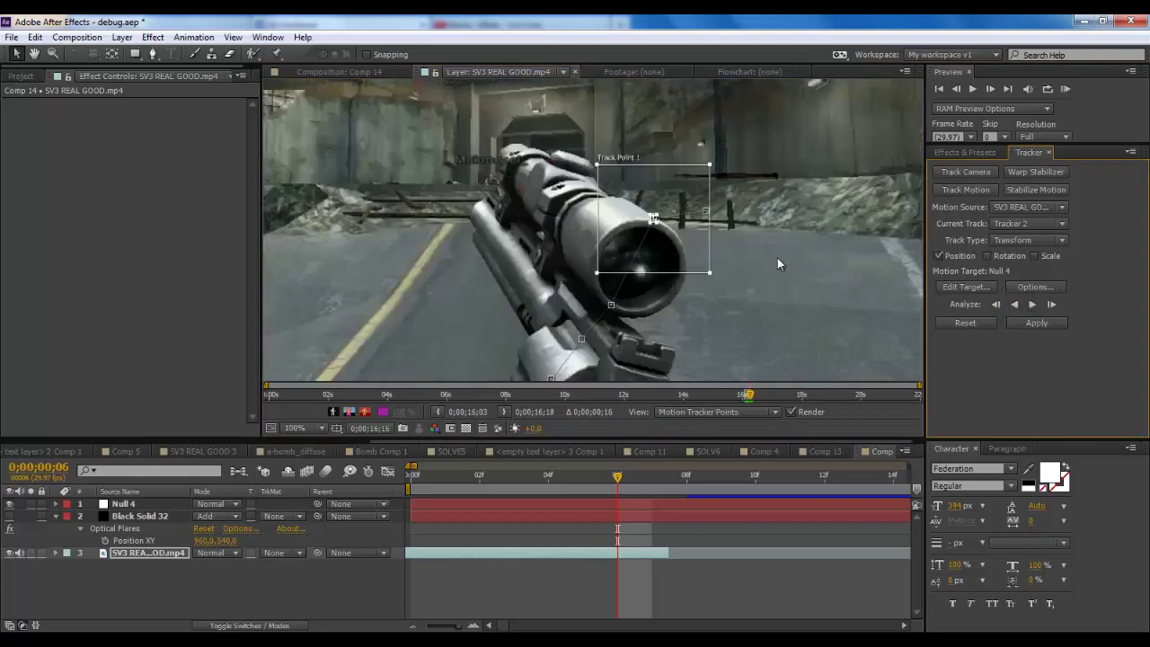
click(997, 306)
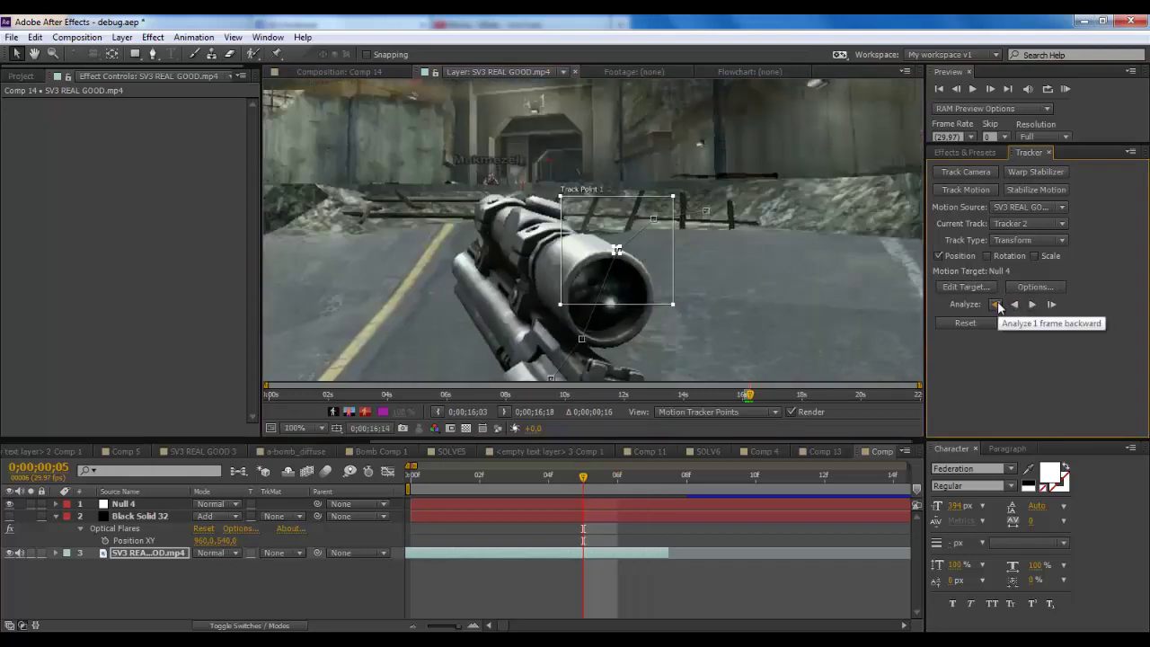
click(1053, 304)
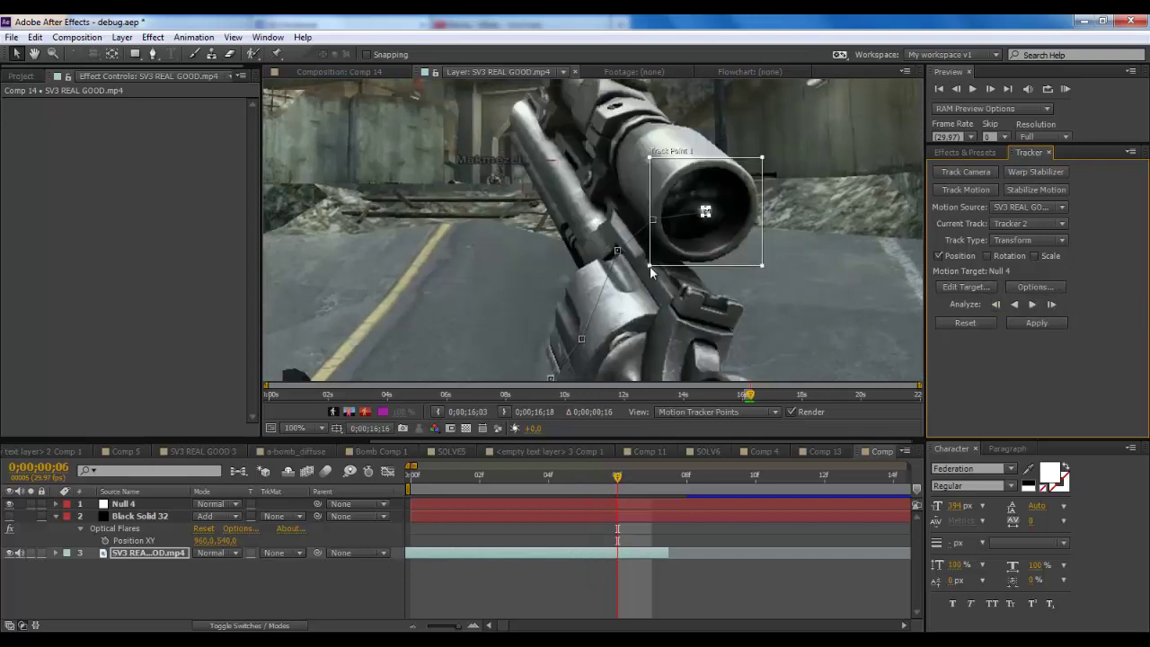
drag(649, 266, 599, 313)
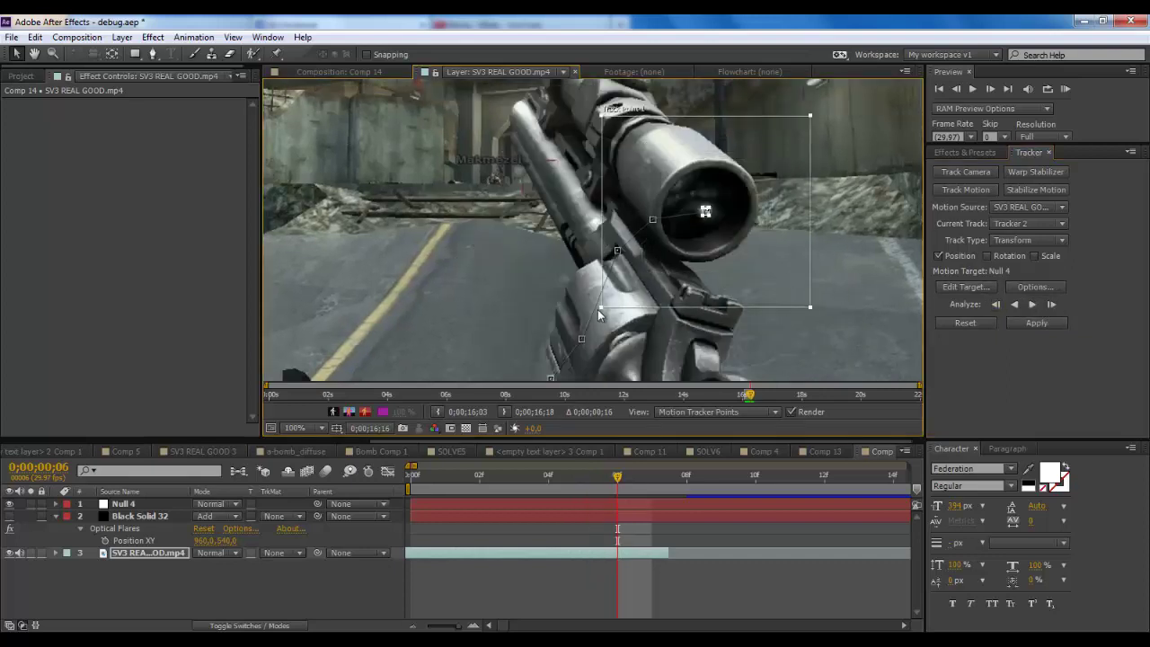
click(996, 304)
click(995, 305)
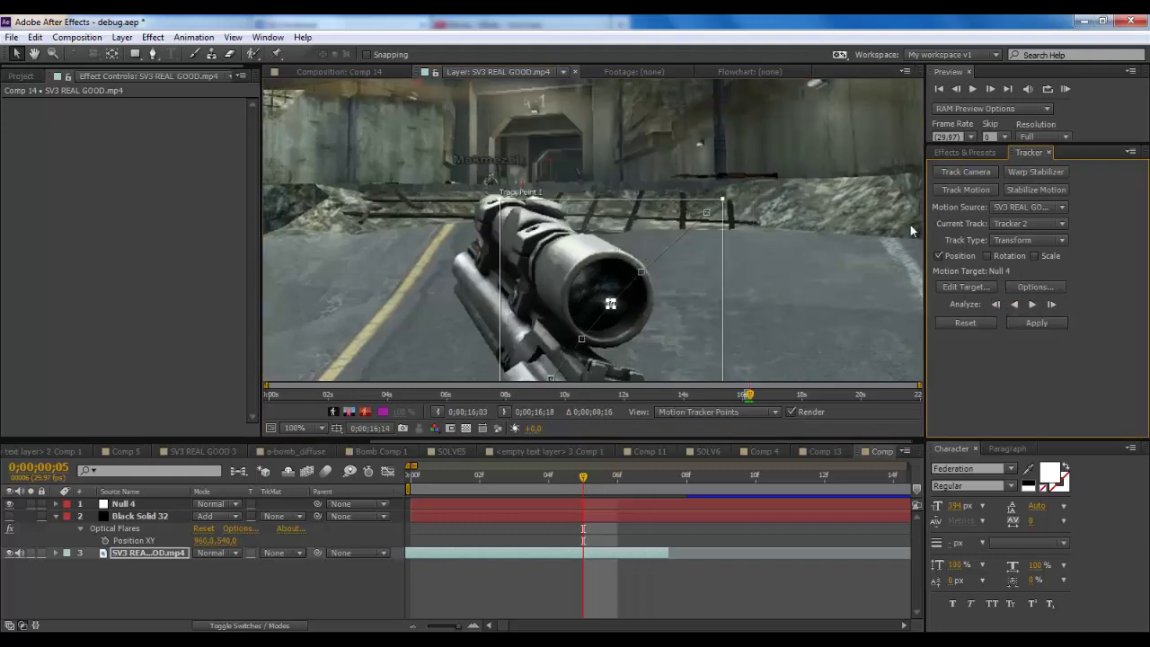
key(comma)
key(comma)
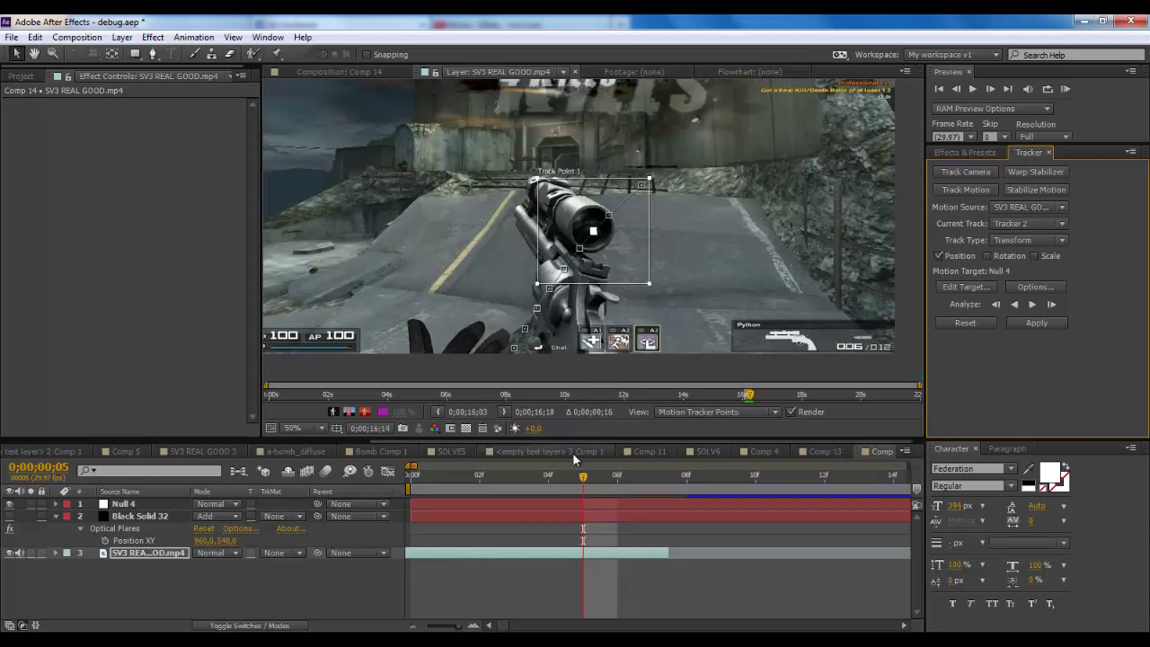
- Widen the timeline's visible time range and show the Comp 14 composition at Fit magnification
mouse_move(458, 629)
mouse_down()
mouse_move(416, 611)
mouse_move(458, 627)
mouse_up()
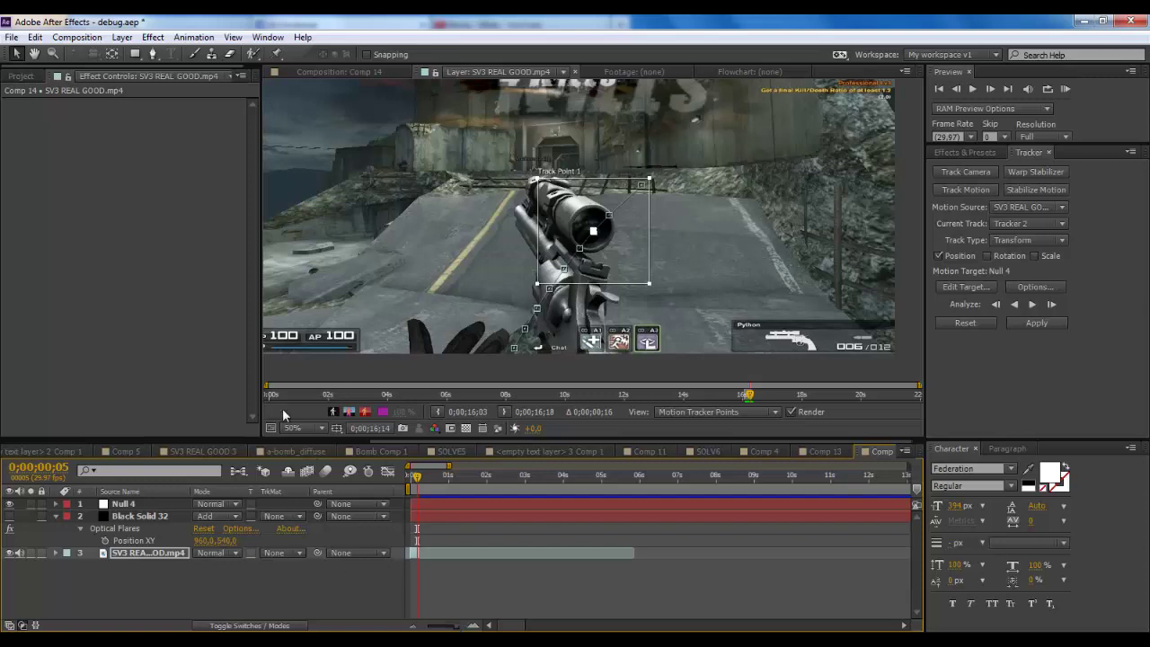
click(330, 67)
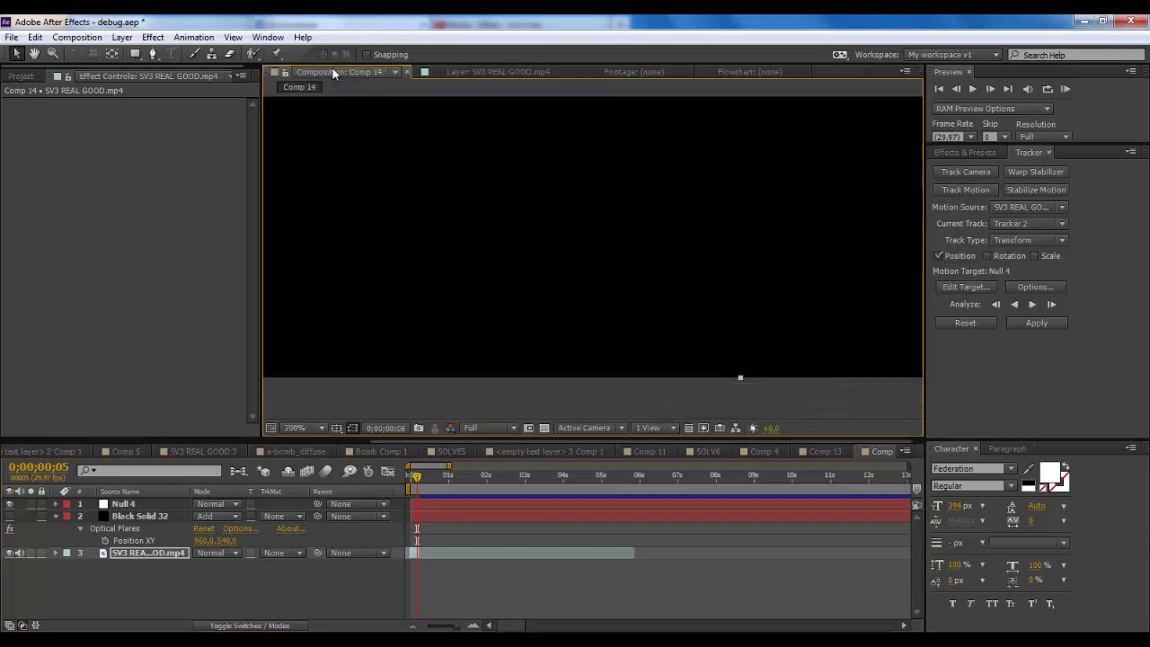
click(320, 427)
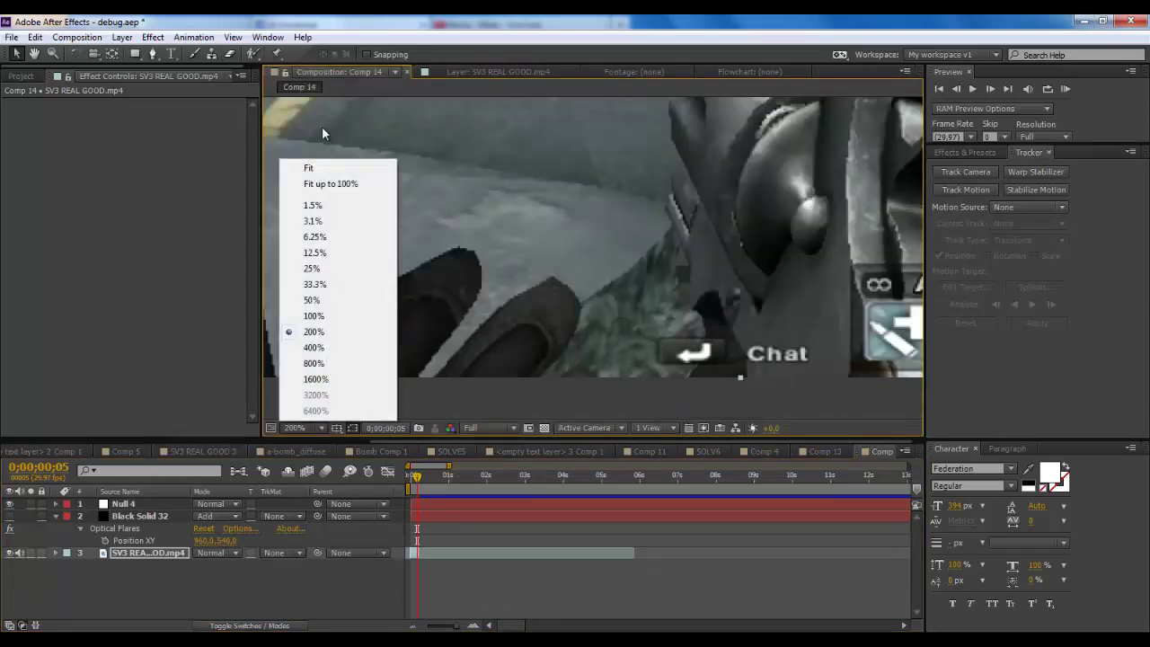
click(309, 169)
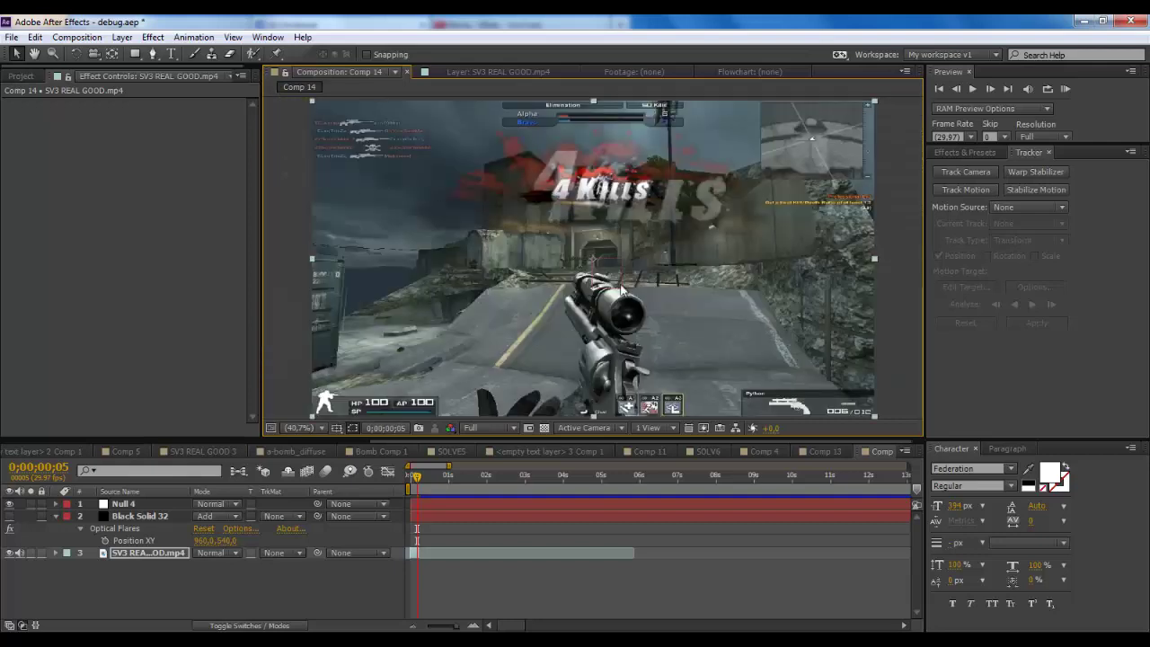
- Apply the SV3 REAL GOOD.mp4 track to Null 4 in X and Y, and check the null's motion path at frame 0
click(149, 554)
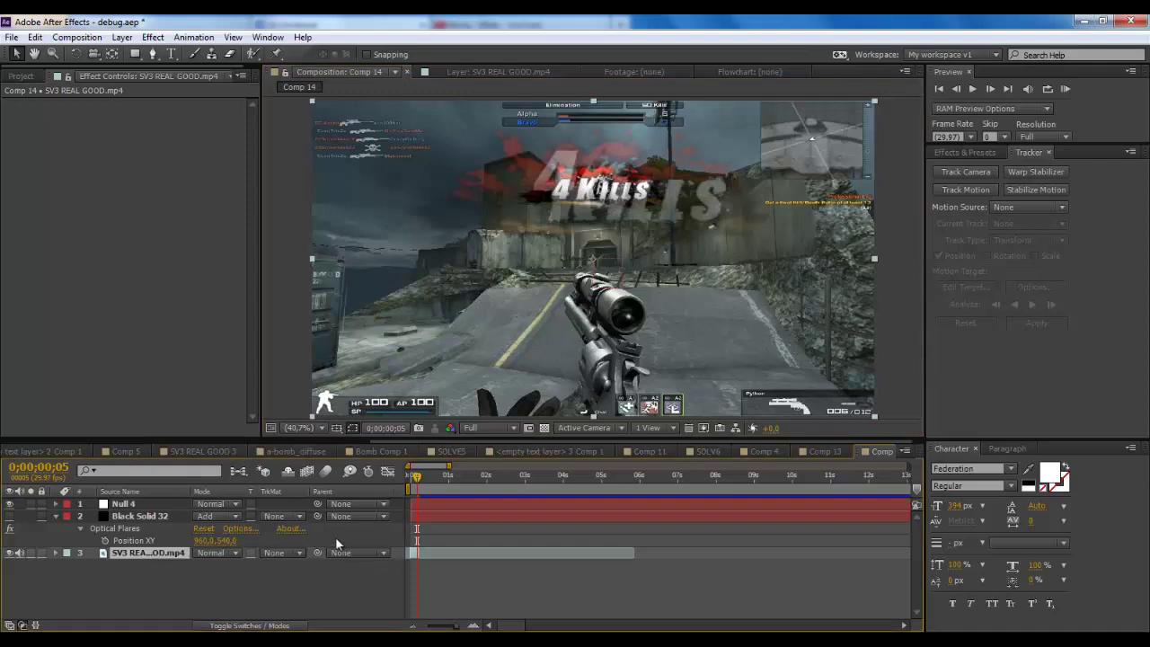
click(487, 71)
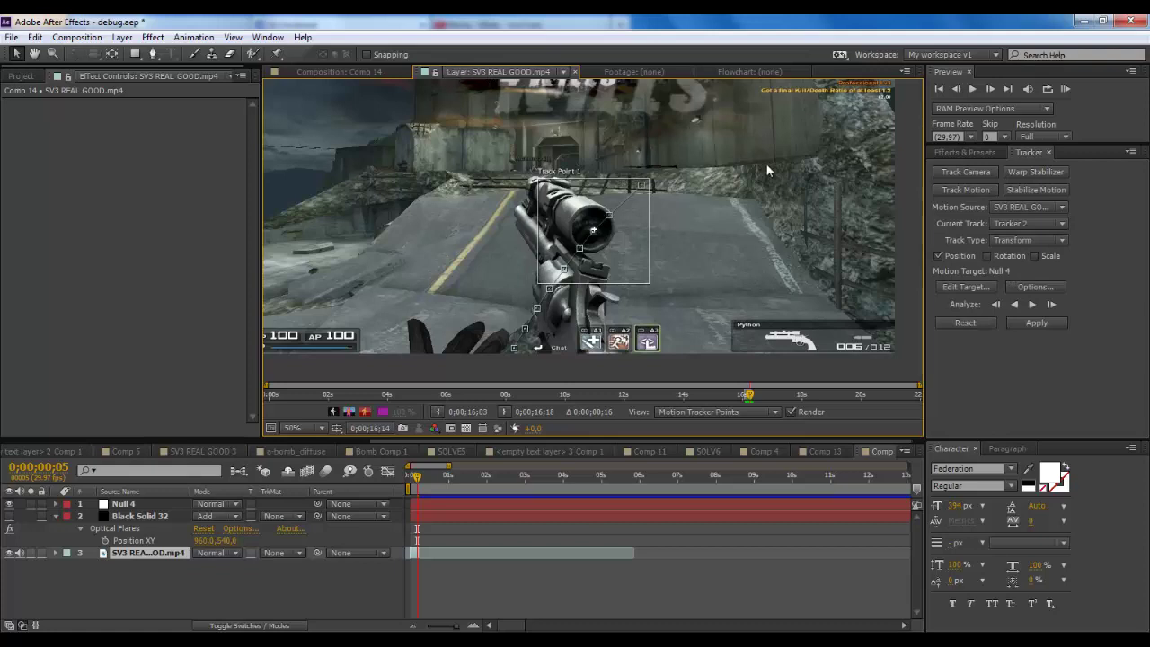
click(1034, 323)
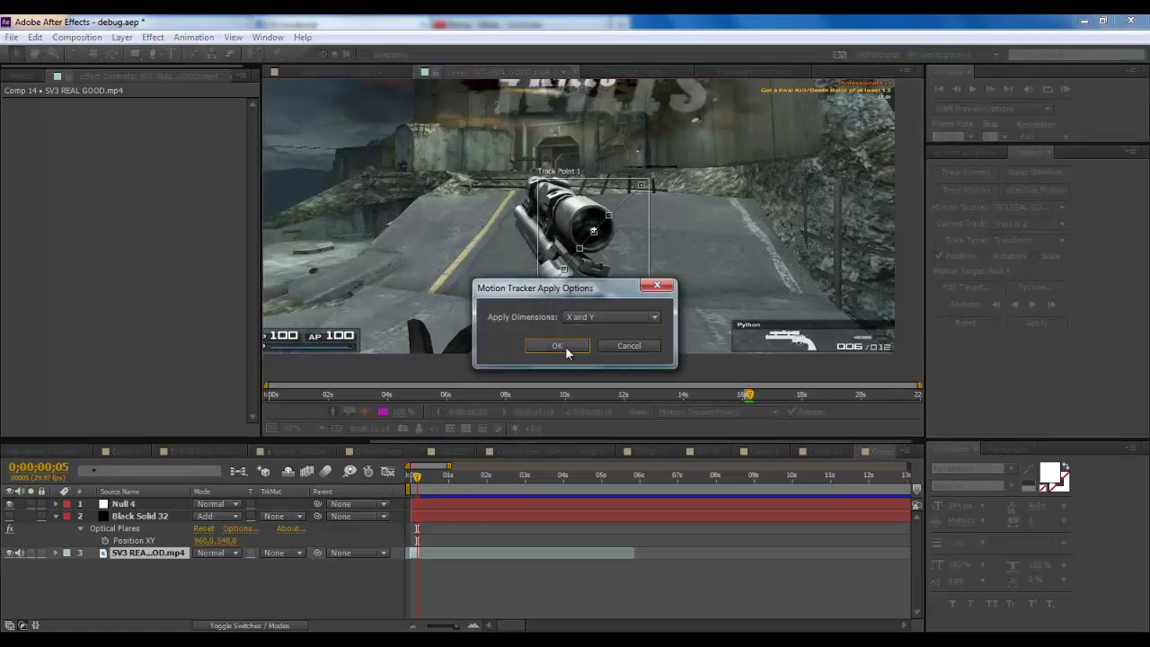
click(565, 346)
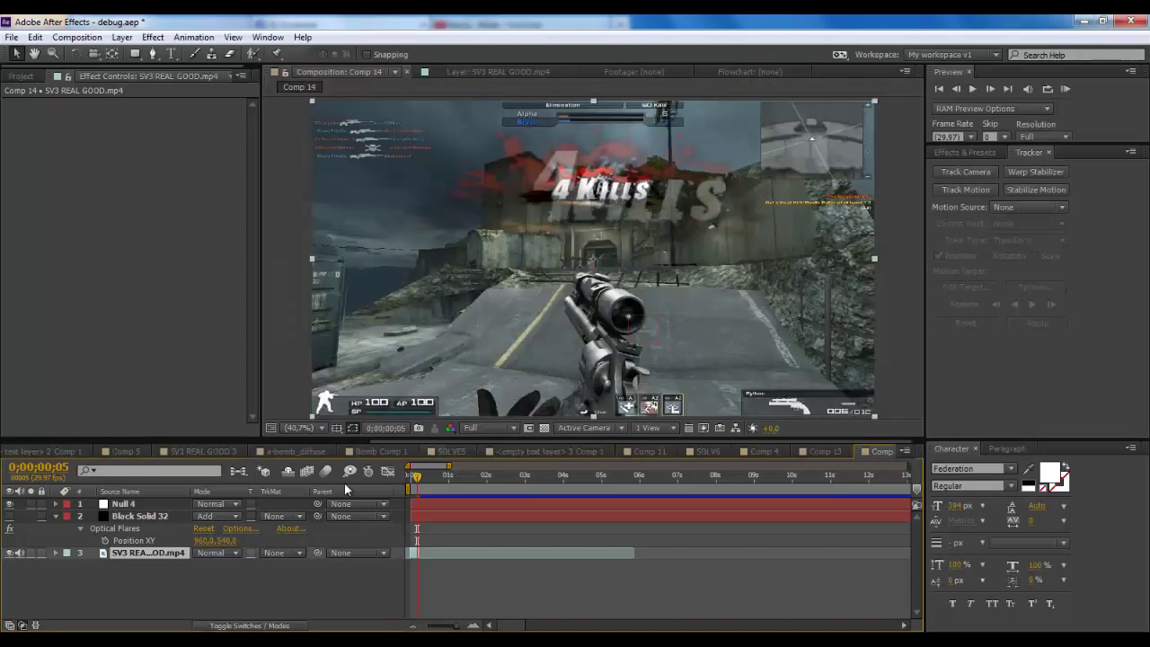
click(142, 504)
drag(434, 486, 404, 491)
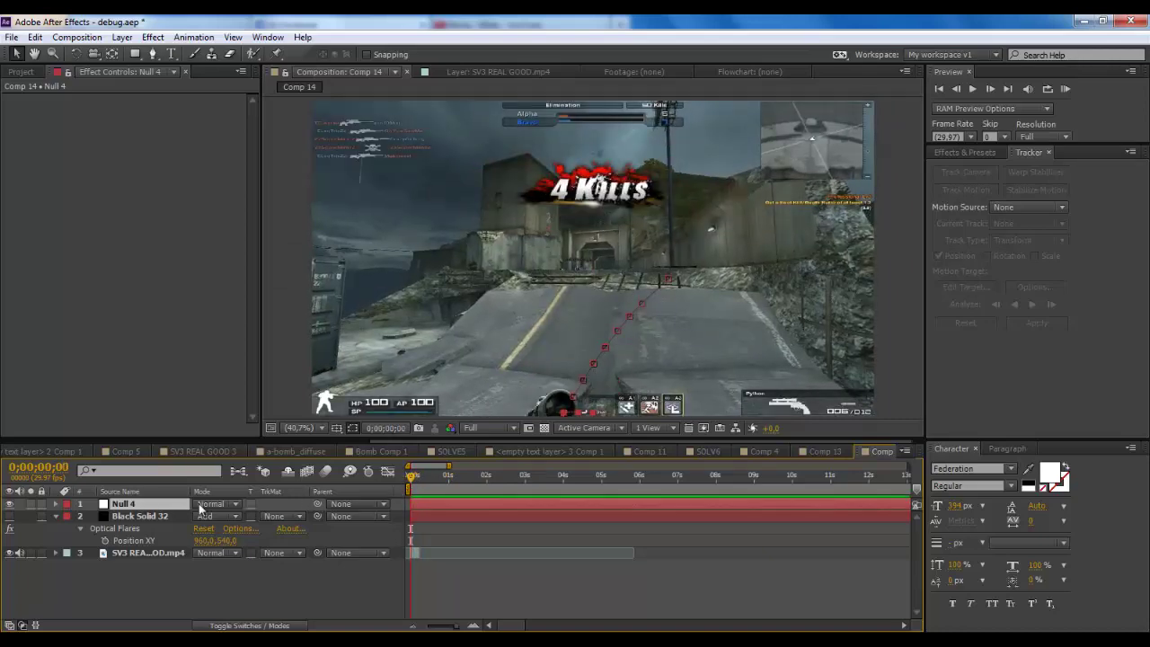
- Link the Optical Flares Position XY on Black Solid 32 to Null 4's position with the expression thisComp.layer("Null 4").transform.position
click(146, 515)
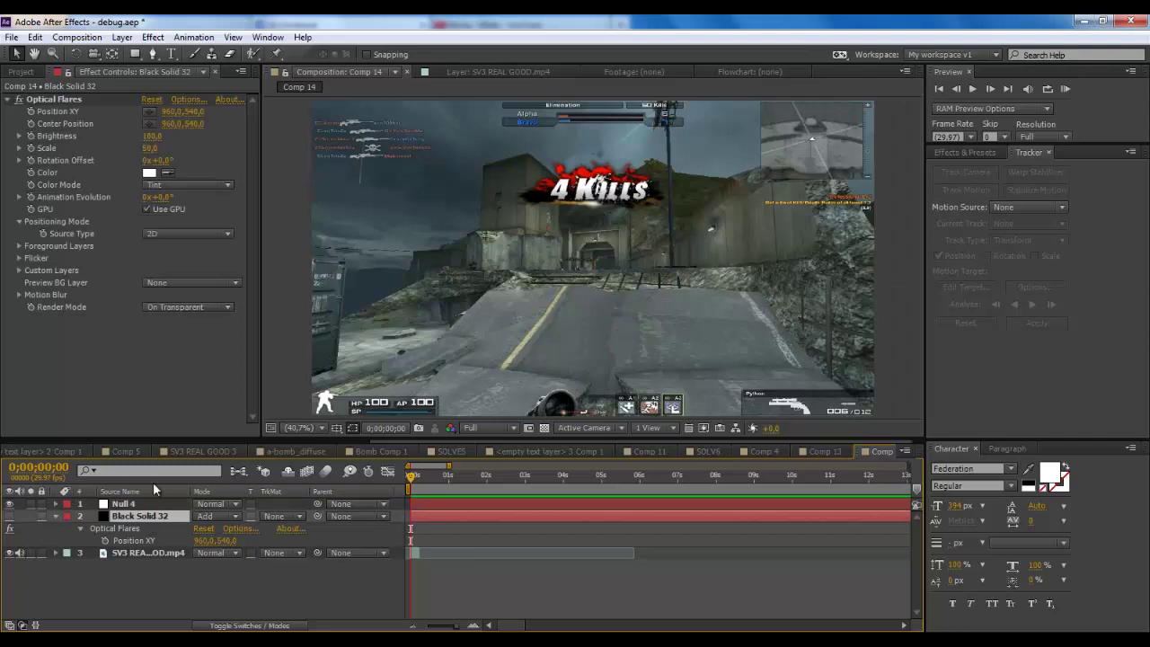
alt+click(30, 111)
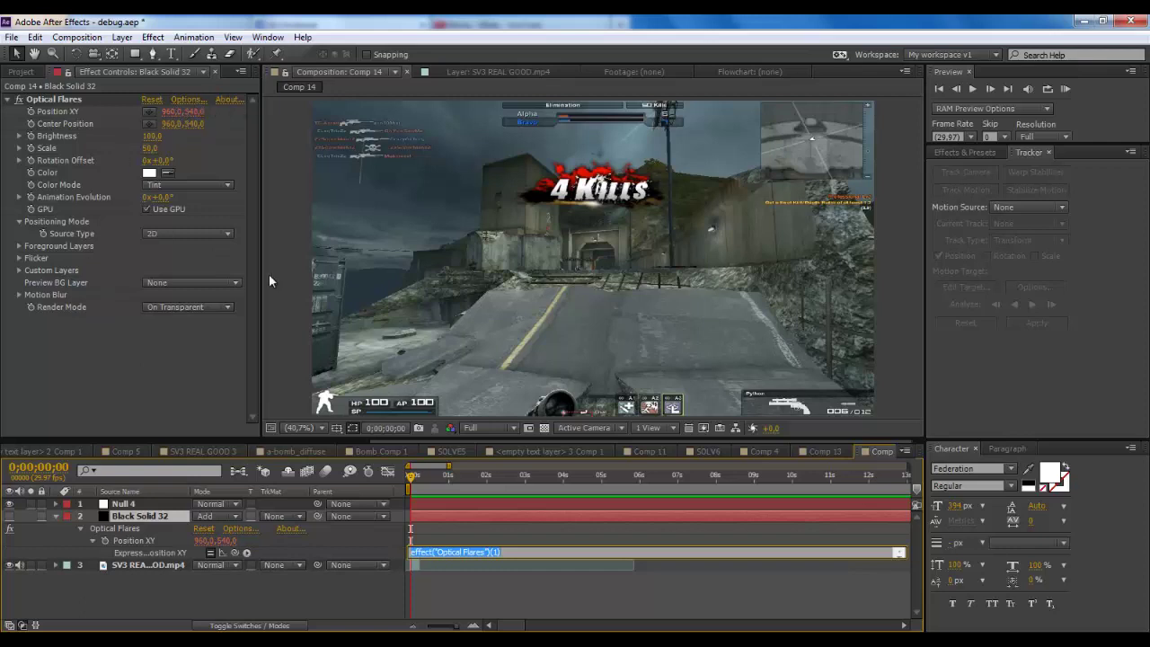
click(132, 505)
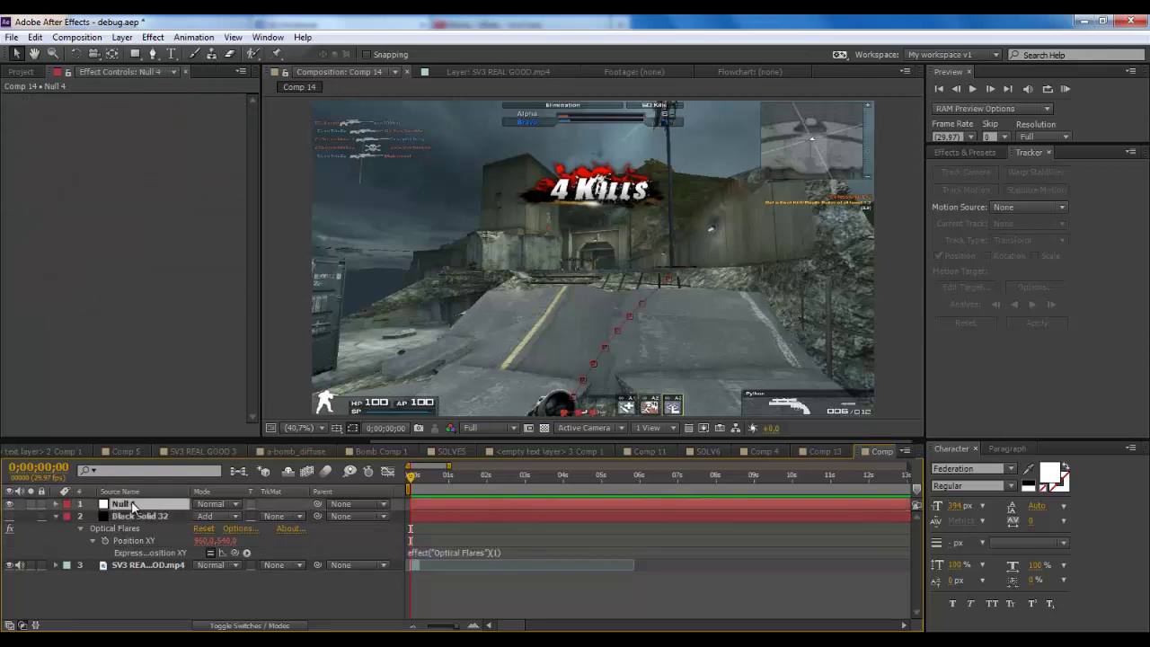
key(p)
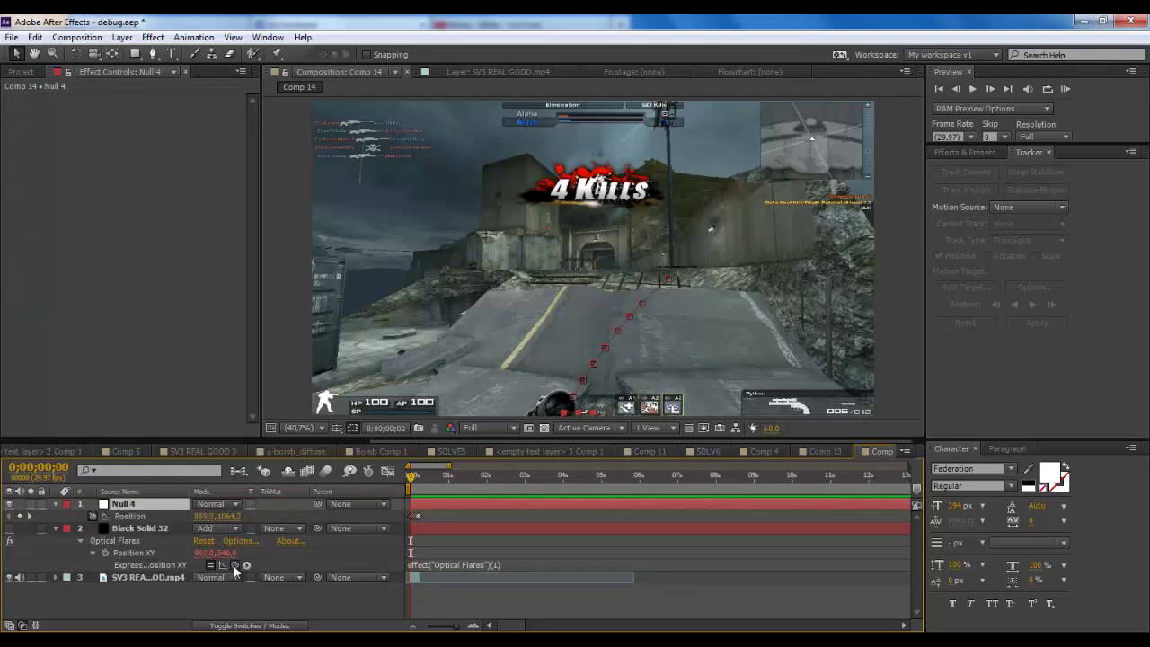
drag(233, 565, 140, 521)
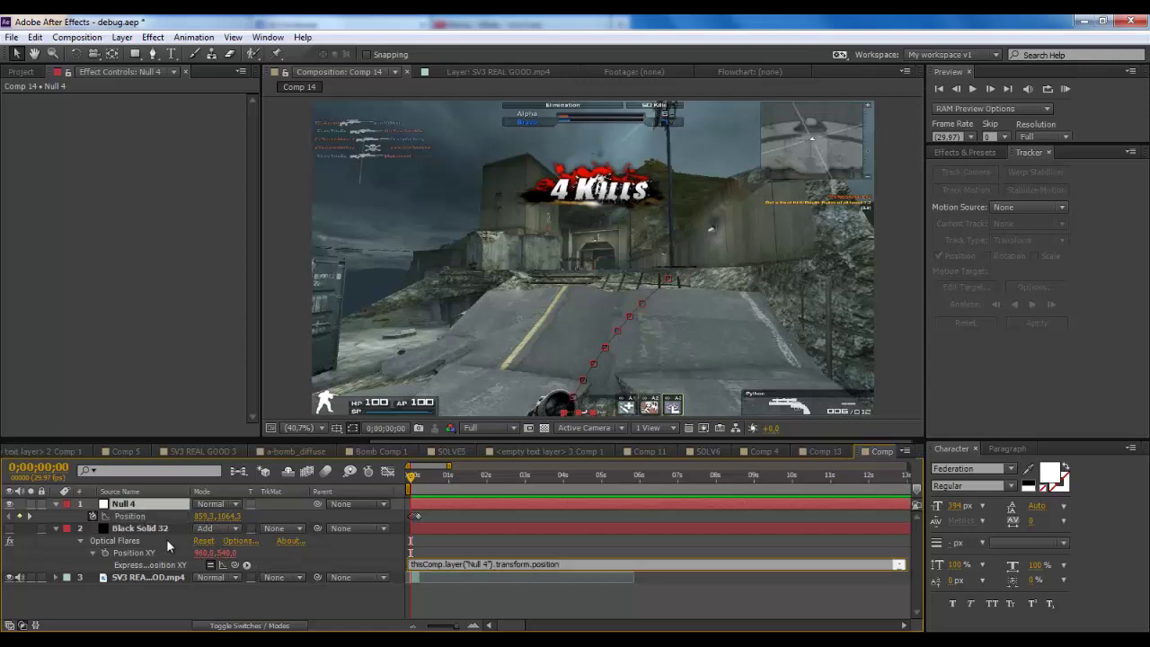
click(257, 590)
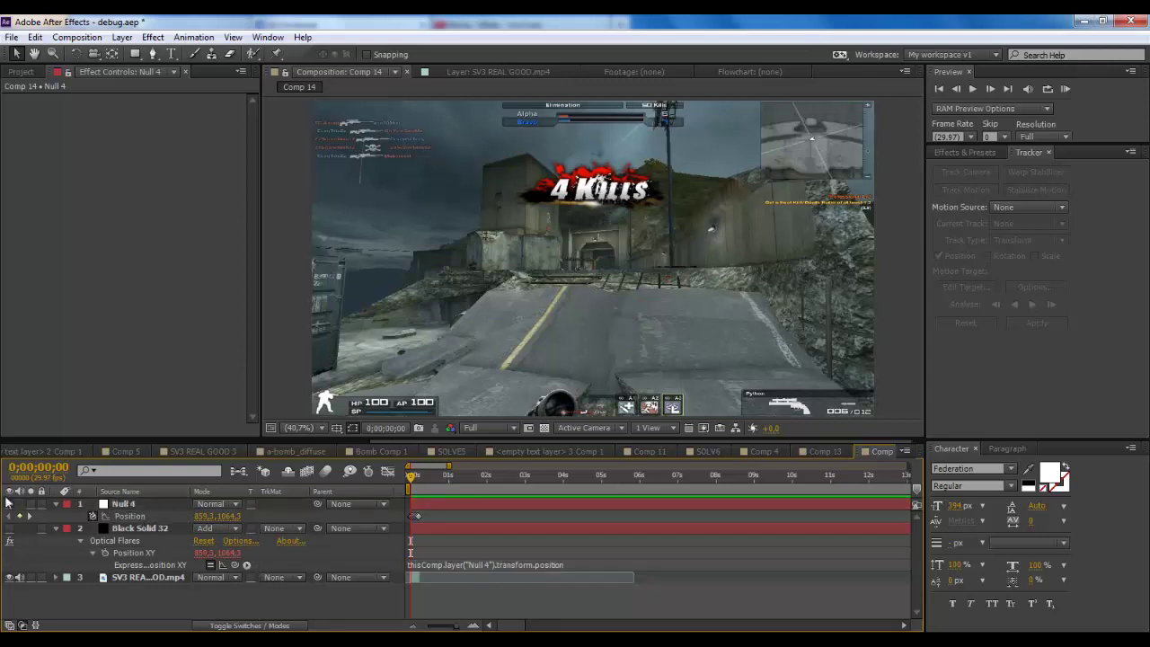
- Make Black Solid 32 visible and scrub frame by frame from frame 0 to frame 7 to check the flare's tracking
click(10, 529)
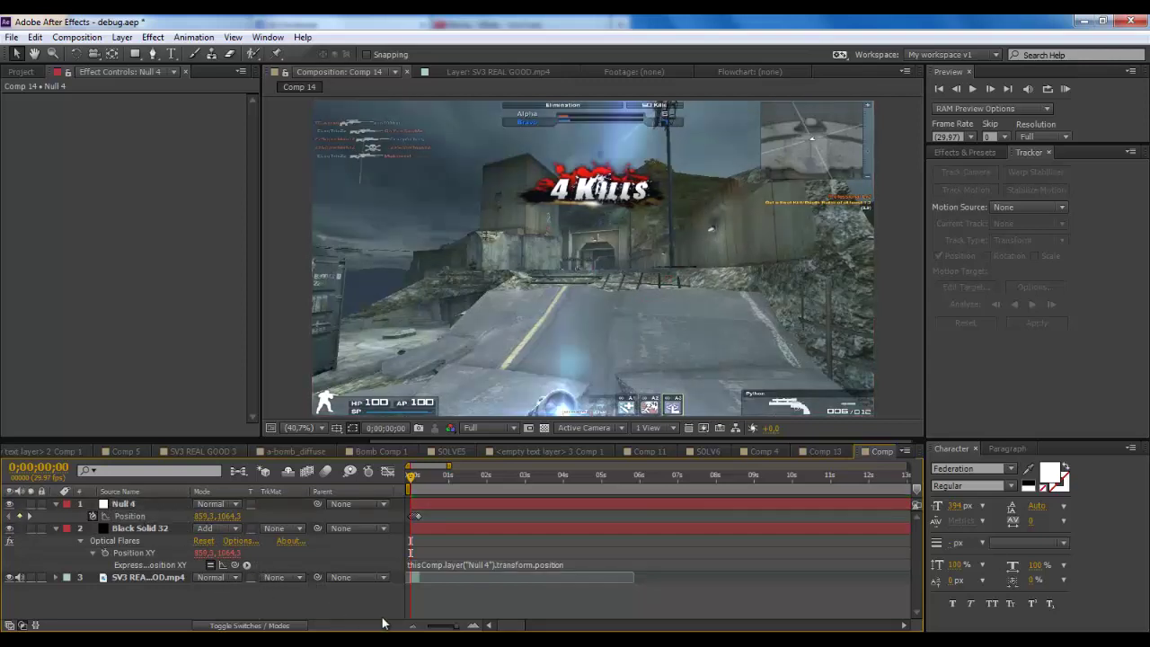
drag(456, 627, 464, 627)
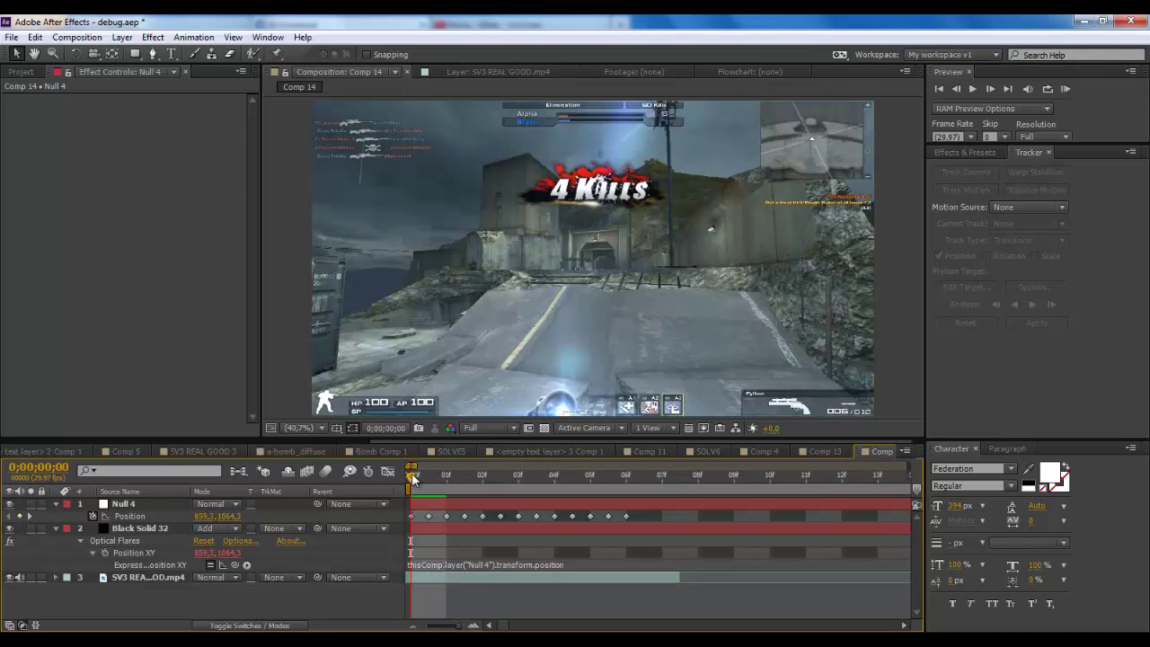
drag(411, 473, 655, 481)
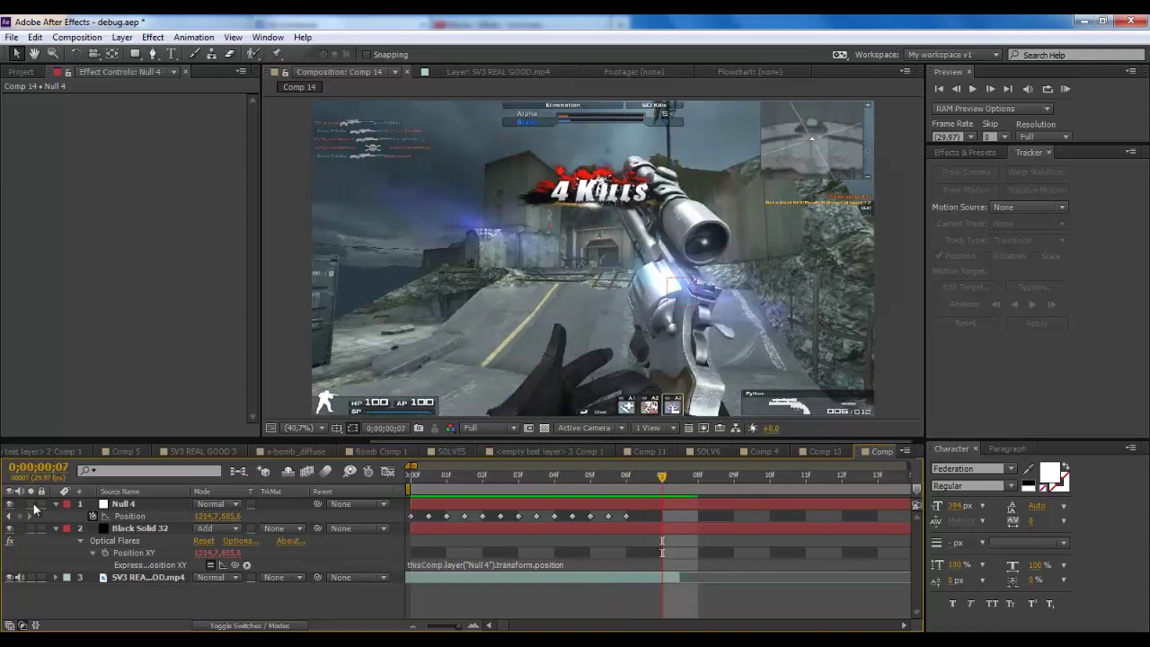
- Cut off Null 4, Black Solid 32 and SV3 REAL GOOD.mp4 at frame 7 so all three layers end there
click(133, 515)
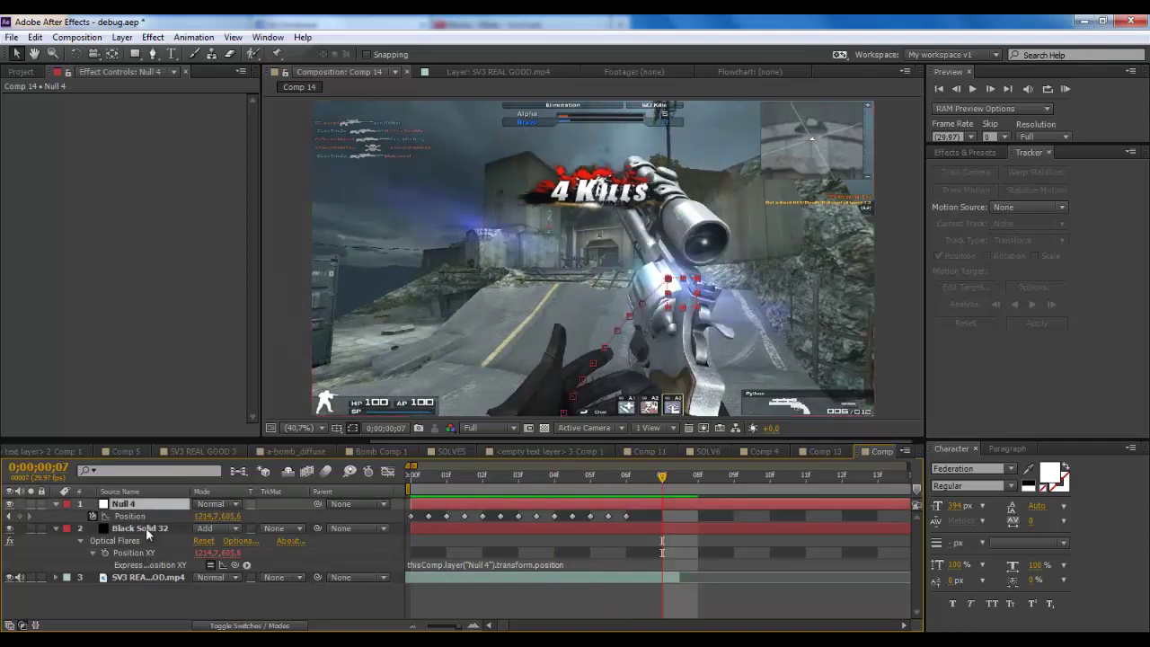
shift+click(150, 580)
click(12, 38)
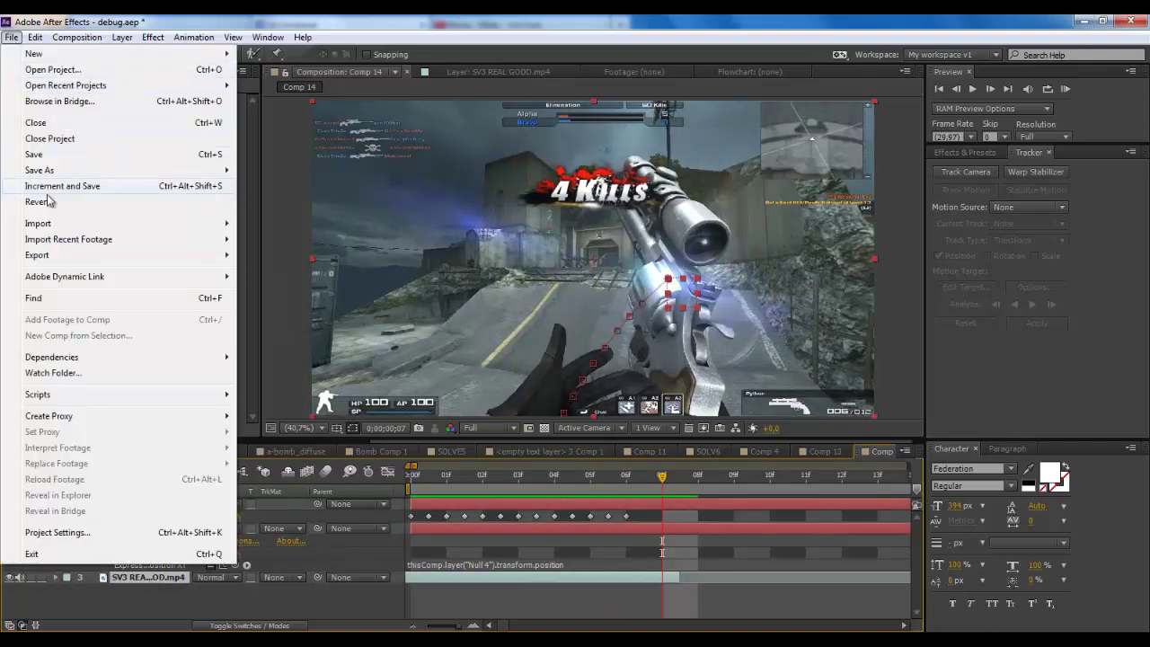
mouse_move(36, 37)
click(79, 206)
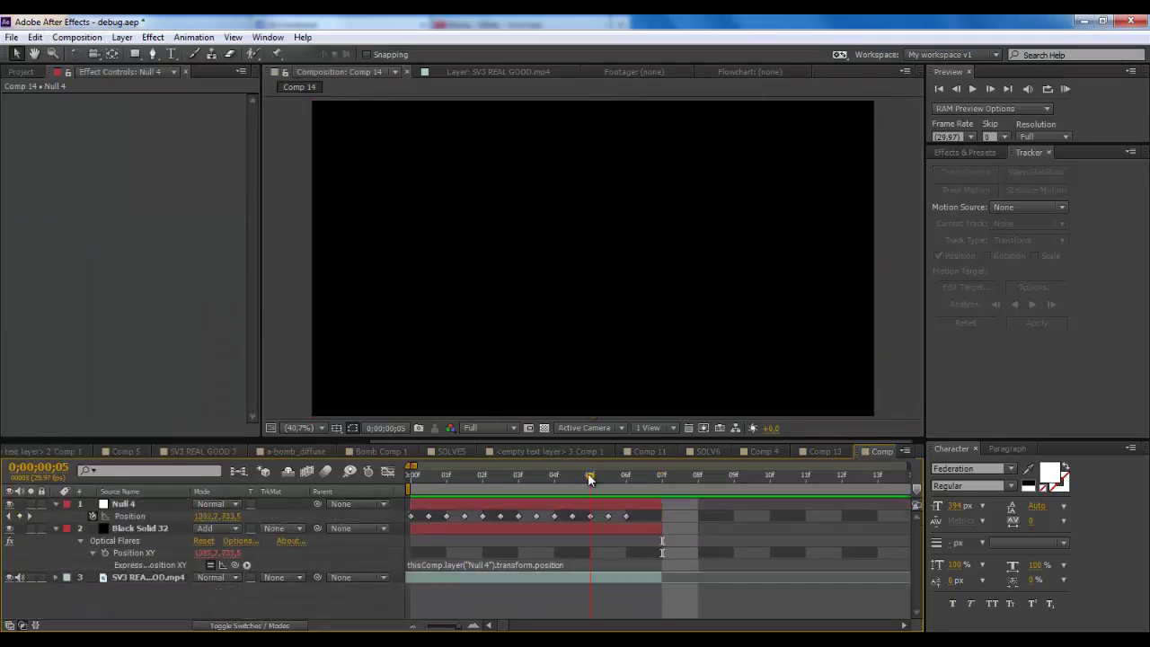
- Hide the Null 4 layer and scrub between frames 1 and 6 to check the flare on the scope
drag(589, 475, 436, 575)
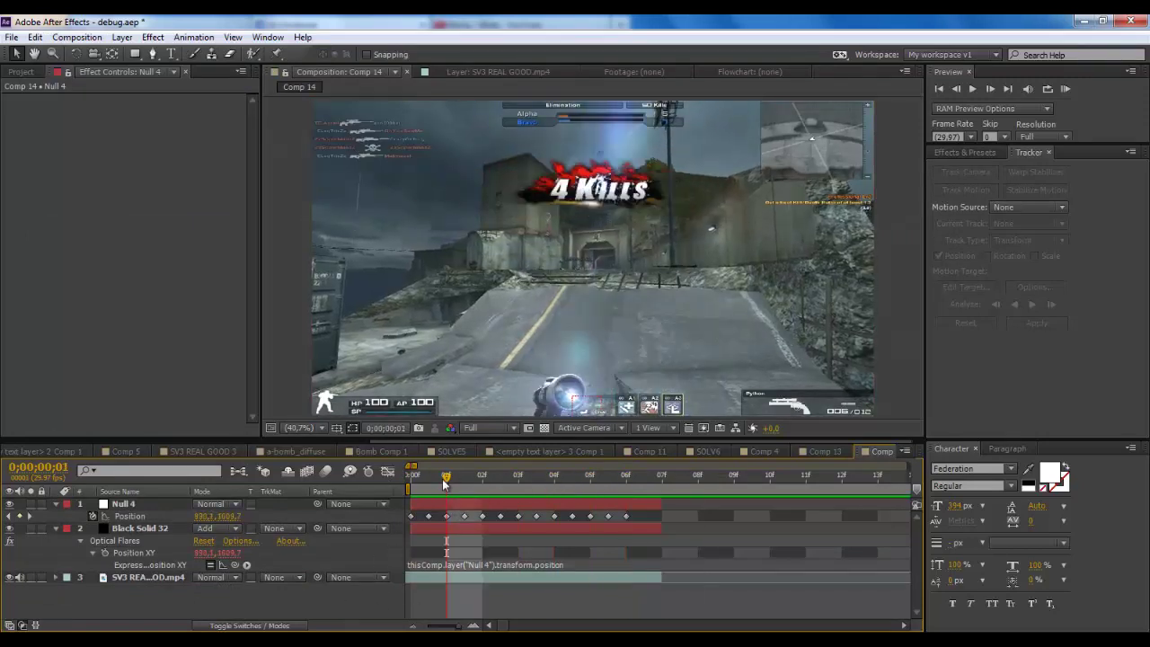
drag(444, 483, 589, 483)
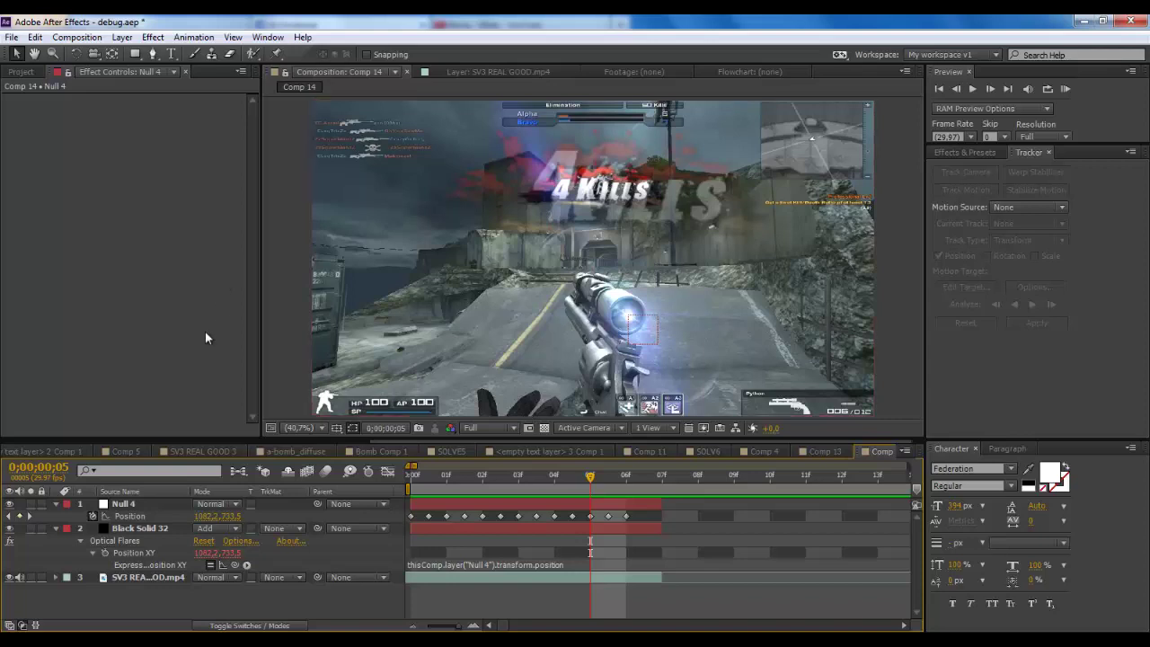
click(623, 474)
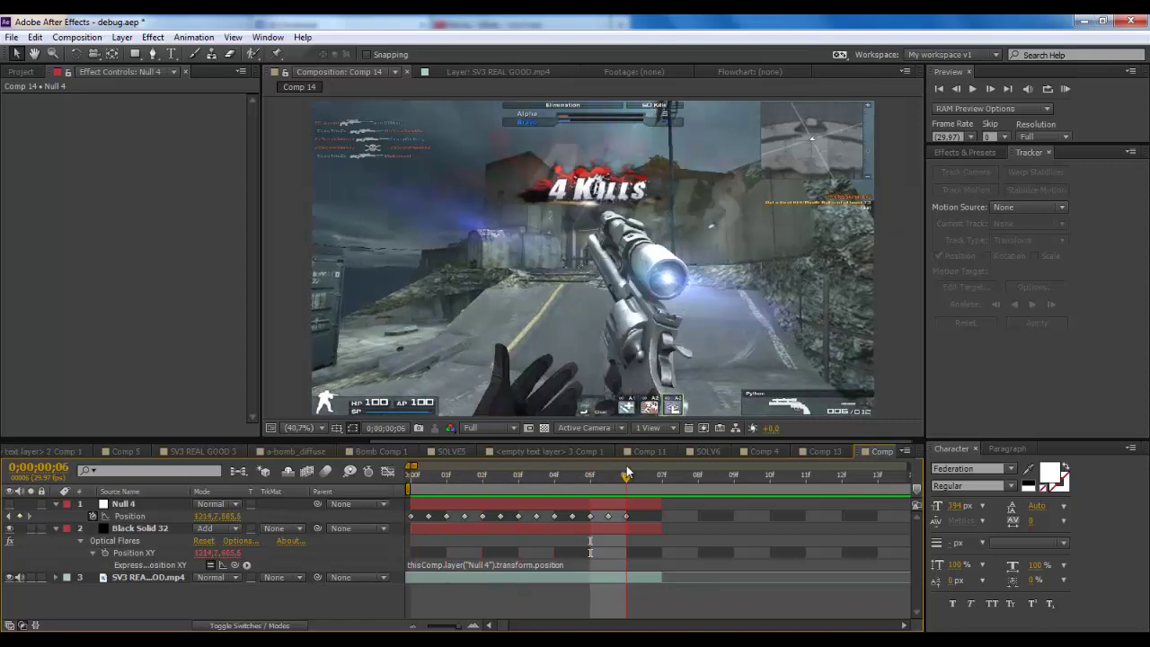
drag(626, 473, 446, 485)
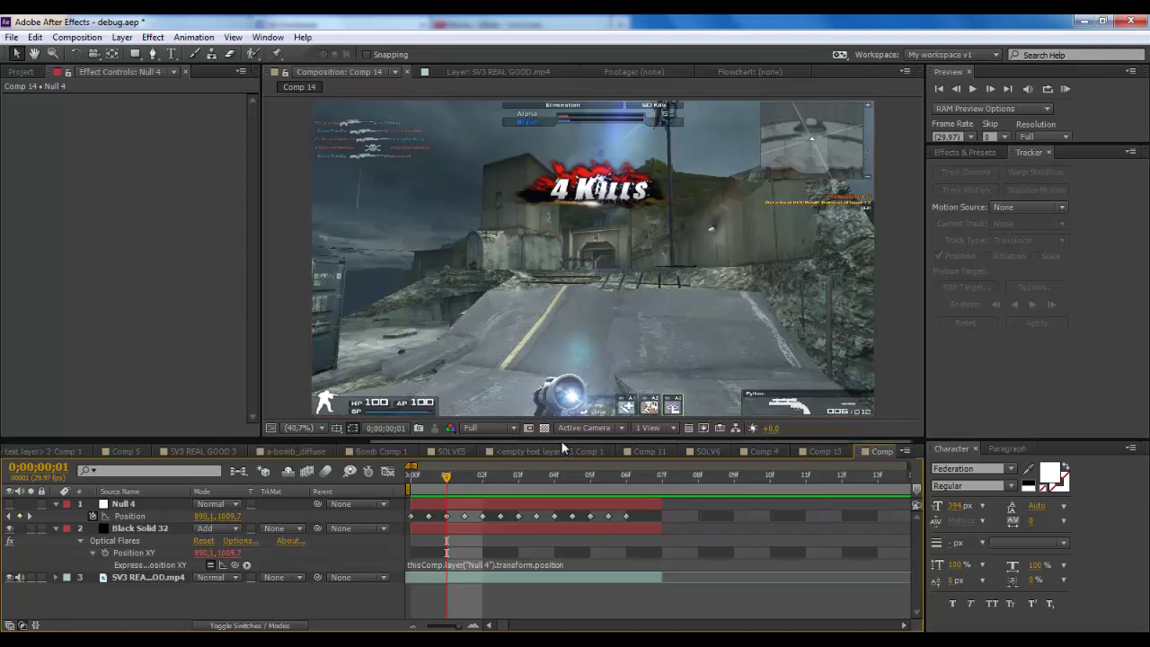
drag(558, 444, 662, 458)
click(784, 641)
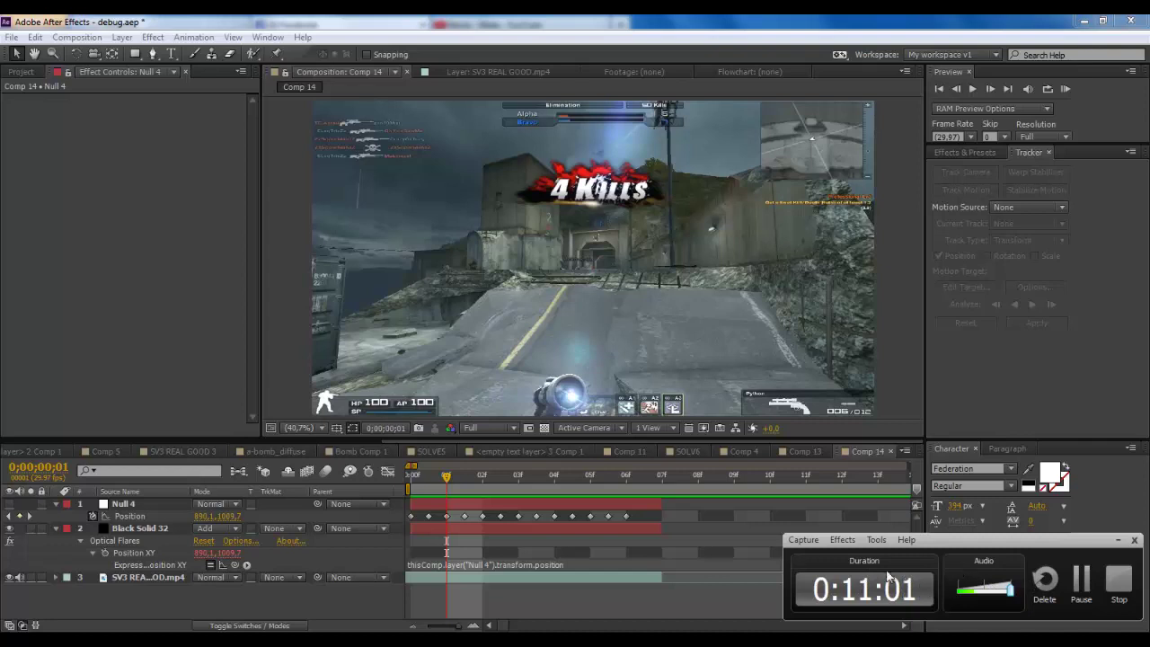
click(1118, 540)
- Scrub through the opening frames to review the flare, and return to frame 0
click(482, 476)
drag(548, 488, 432, 456)
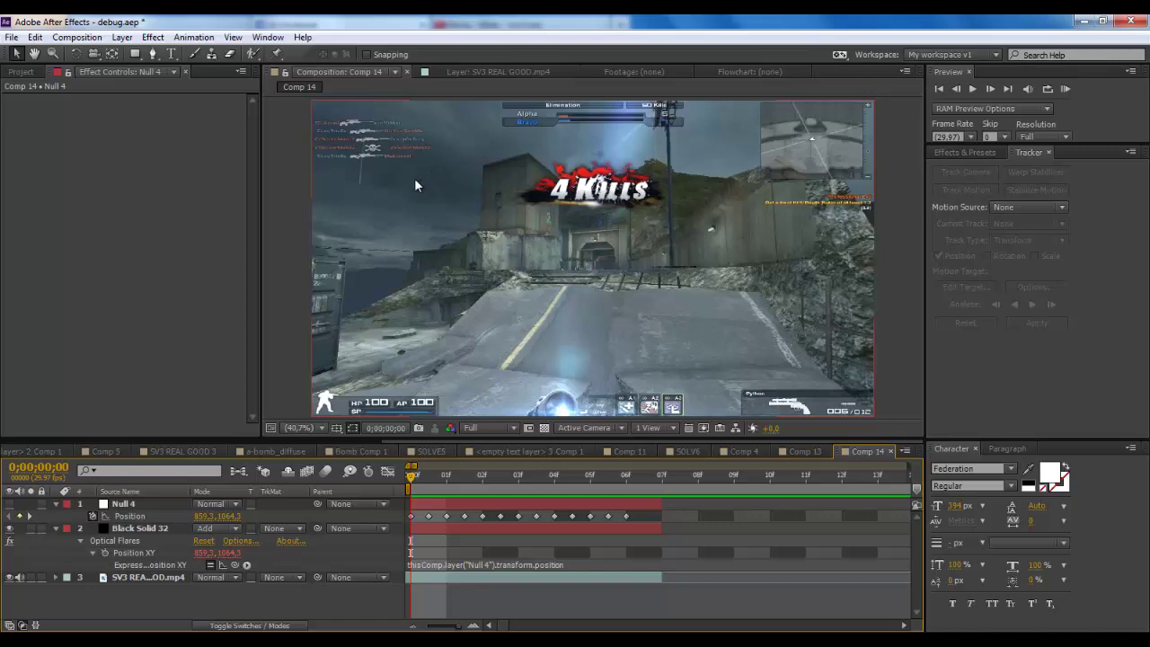
mouse_move(423, 471)
mouse_down()
mouse_move(610, 471)
mouse_move(408, 471)
mouse_up()
drag(418, 485, 368, 491)
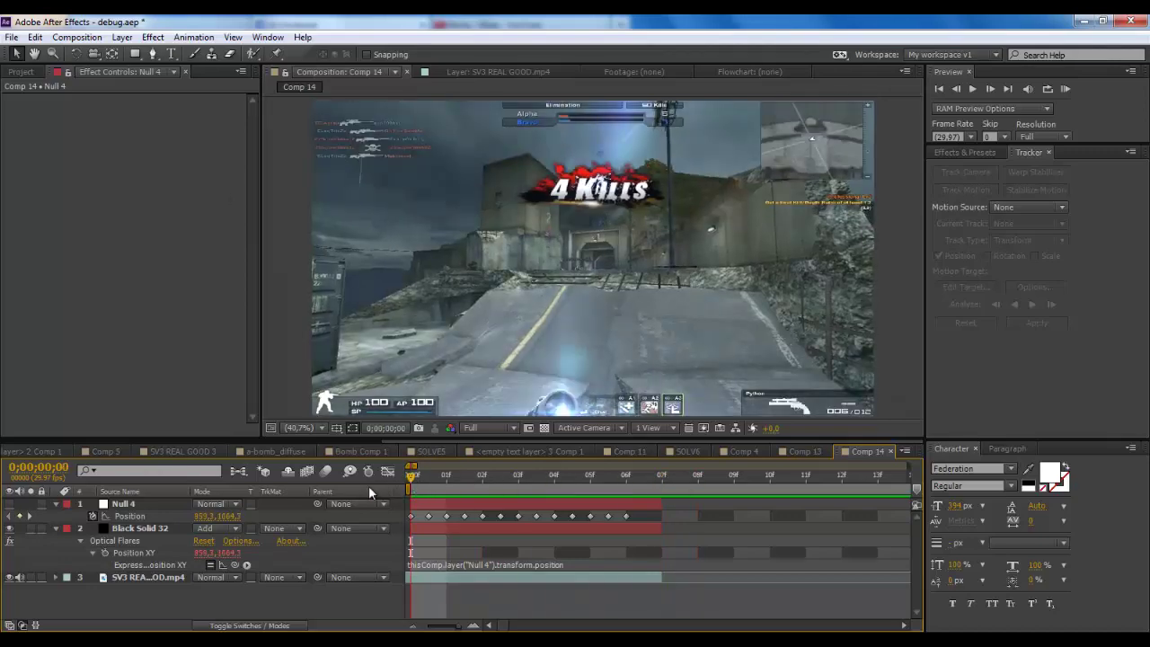
click(823, 640)
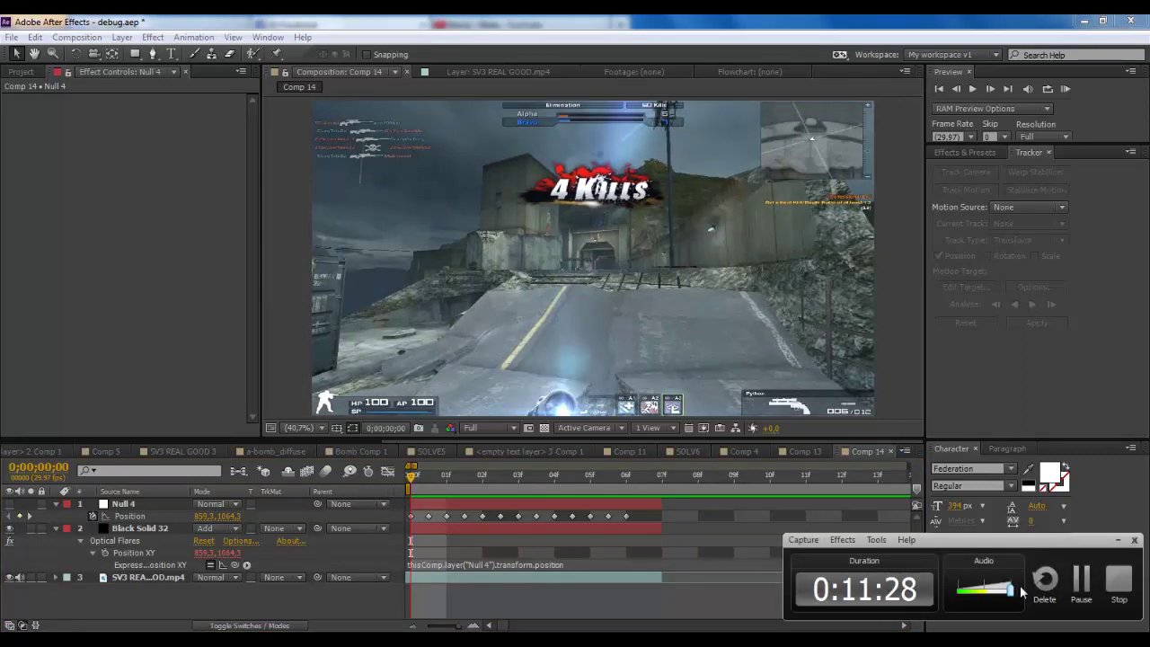